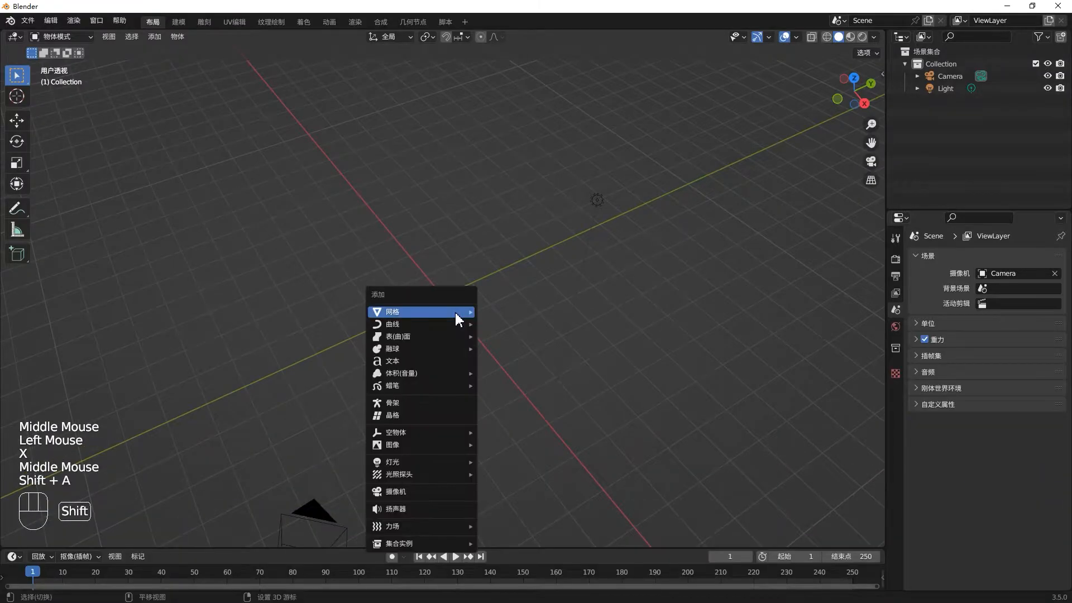
- Add a cylinder mesh with 6 vertices and a depth of 0.65 m at the world origin
{"action": "left_click", "coordinate": [551, 373]}
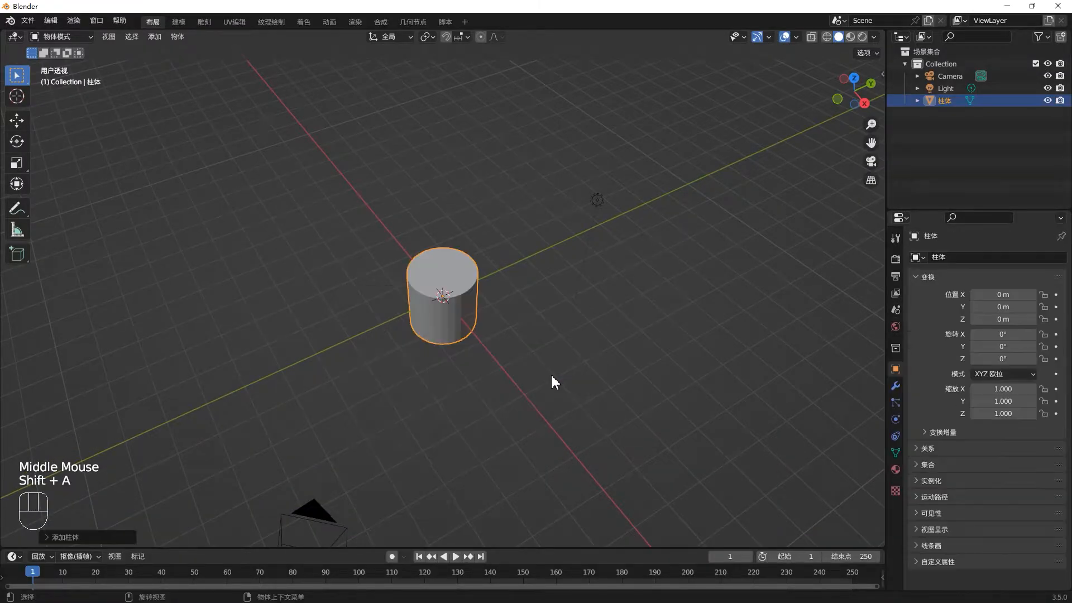
{"action": "left_click", "coordinate": [88, 537]}
{"action": "left_click", "coordinate": [177, 395]}
{"action": "left_click", "coordinate": [177, 395]}
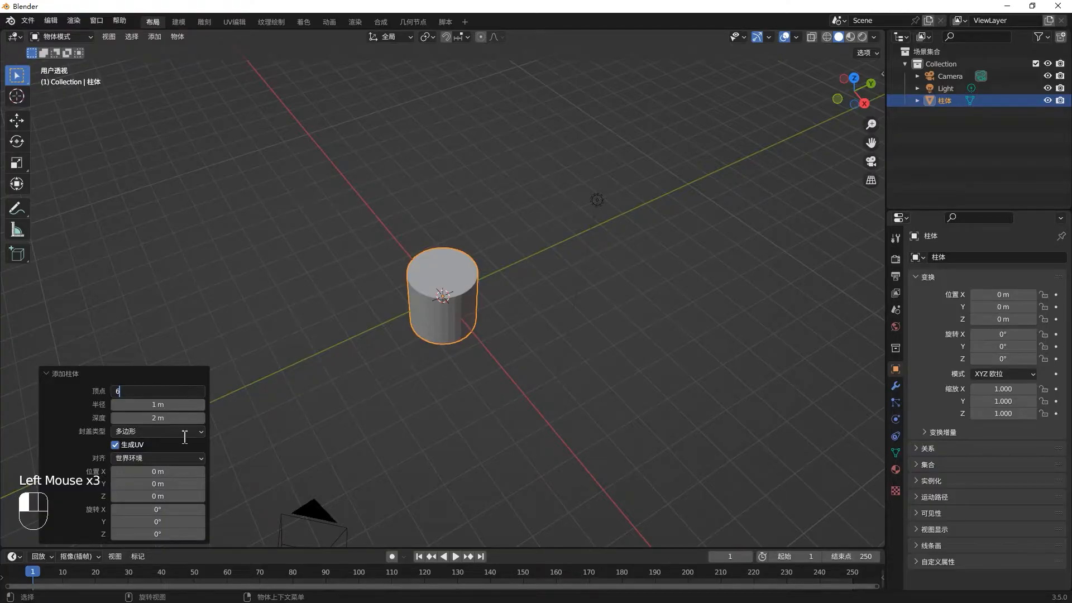
{"action": "key", "text": "Return"}
{"action": "left_click_drag", "start_coordinate": [157, 417], "coordinate": [610, 290]}
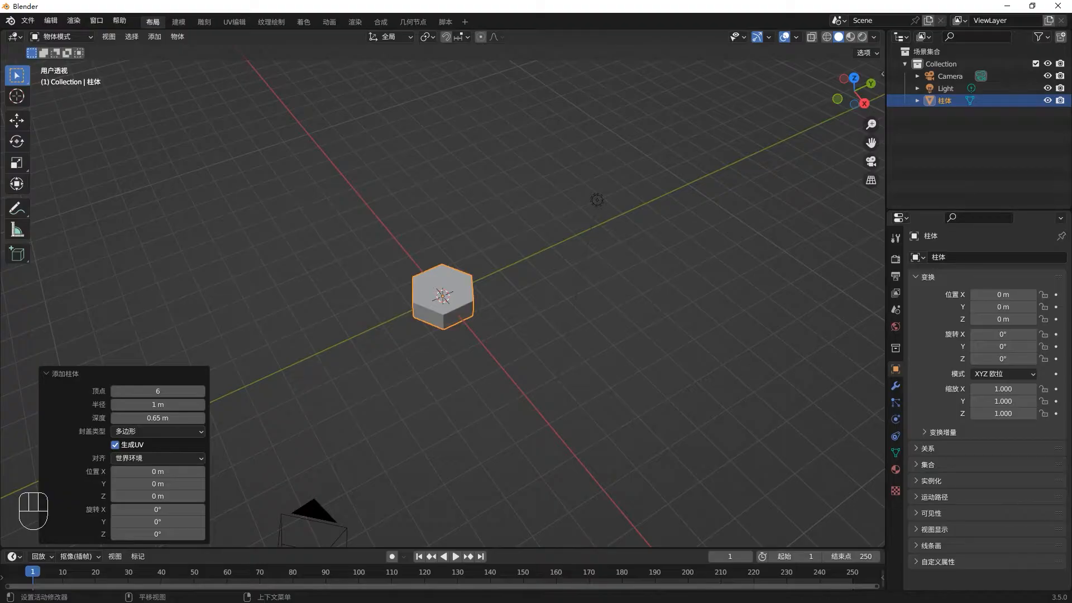
- Inset the hexagonal prism's top and bottom faces by about 0.403 m in Edit Mode
{"action": "left_click", "coordinate": [471, 334]}
{"action": "scroll", "coordinate": [463, 321], "scroll_direction": "up", "scroll_amount": 3}
{"action": "middle_click_drag", "start_coordinate": [456, 301], "coordinate": [474, 252]}
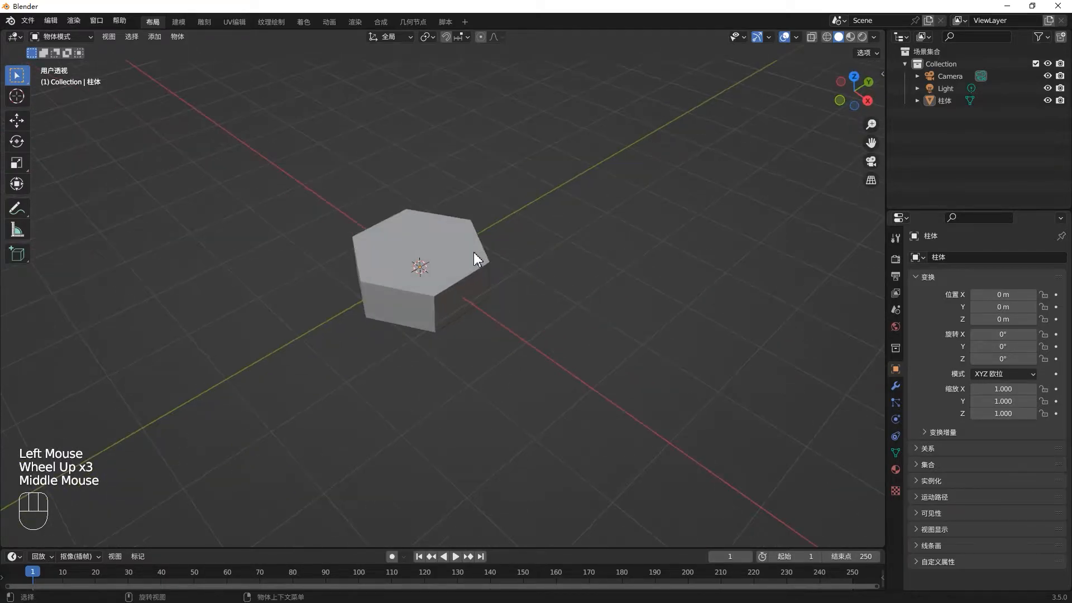
{"action": "scroll", "coordinate": [474, 252], "scroll_direction": "up", "scroll_amount": 4}
{"action": "middle_click_drag", "start_coordinate": [370, 285], "coordinate": [400, 276]}
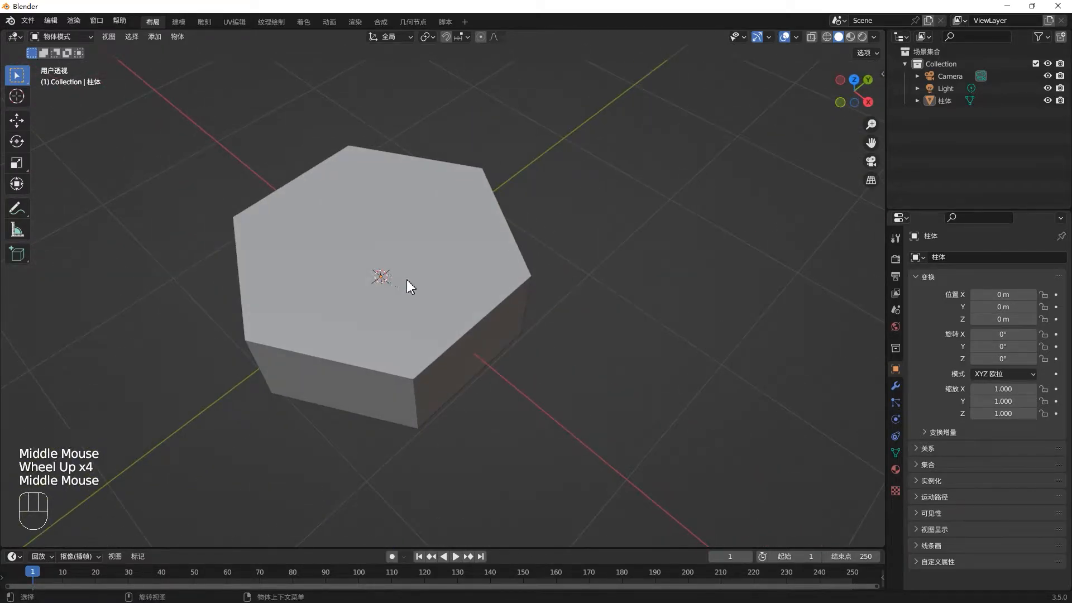
{"action": "key", "text": "Tab"}
{"action": "left_click", "coordinate": [435, 293]}
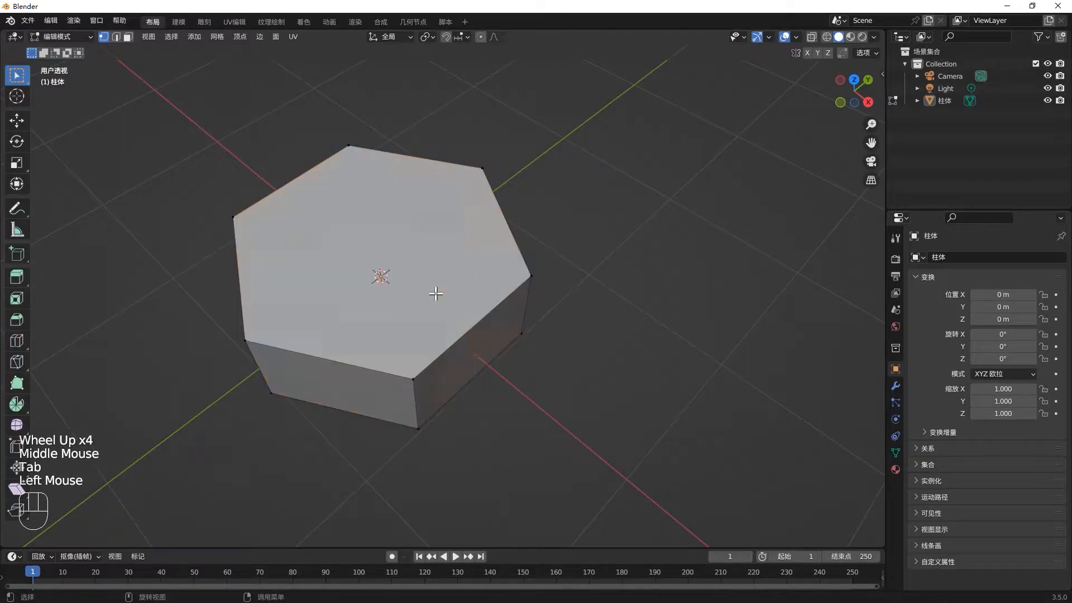
{"action": "key", "text": "3"}
{"action": "left_click", "coordinate": [435, 293]}
{"action": "mouse_move", "coordinate": [466, 311]}
{"action": "middle_mouse_down"}
{"action": "mouse_move", "coordinate": [452, 208]}
{"action": "mouse_move", "coordinate": [479, 304]}
{"action": "middle_mouse_up"}
{"action": "left_click", "coordinate": [477, 303], "text": "shift"}
{"action": "middle_click_drag", "start_coordinate": [472, 163], "coordinate": [709, 399], "text": "shift"}
{"action": "key", "text": "i"}
{"action": "left_click", "coordinate": [648, 372]}
{"action": "middle_click_drag", "start_coordinate": [592, 335], "coordinate": [529, 382]}
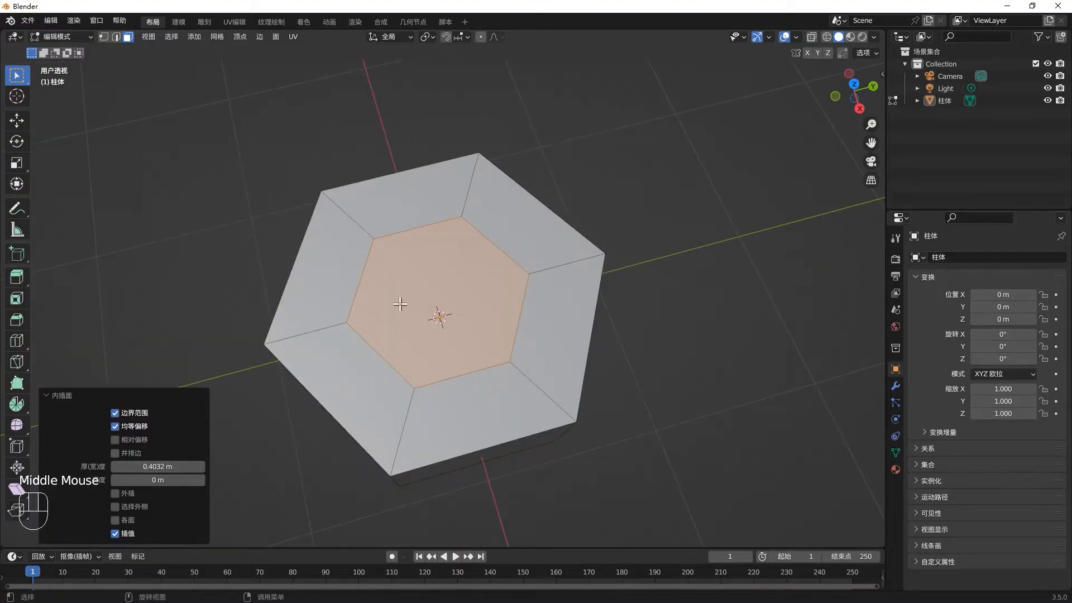
- Subdivide the inset faces with one cut and show the vertices in orthographic top view
{"action": "right_click", "coordinate": [474, 316]}
{"action": "left_click", "coordinate": [474, 316]}
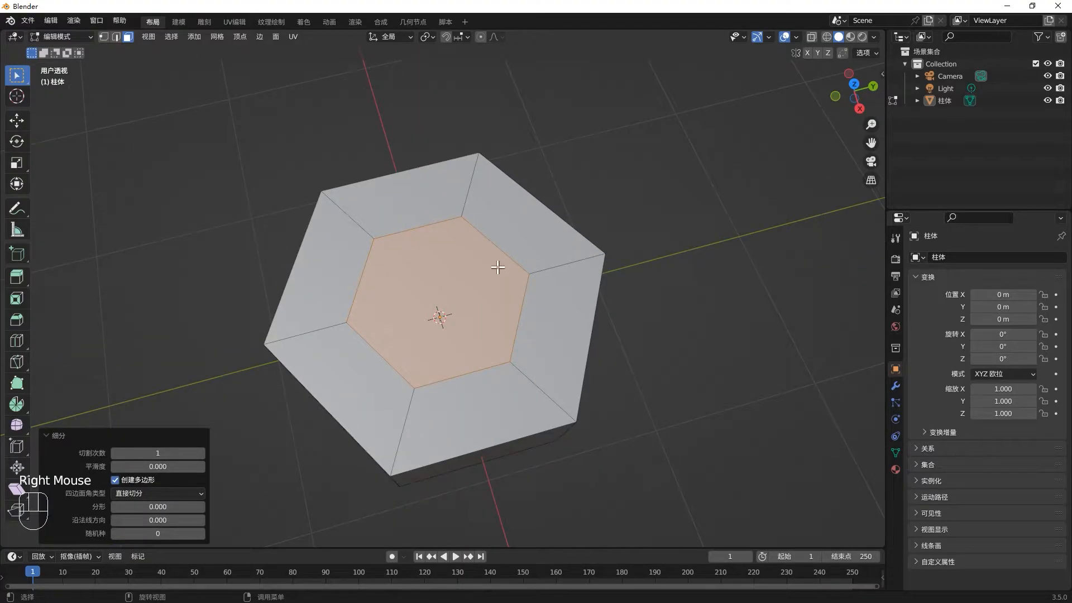
{"action": "key", "text": "1"}
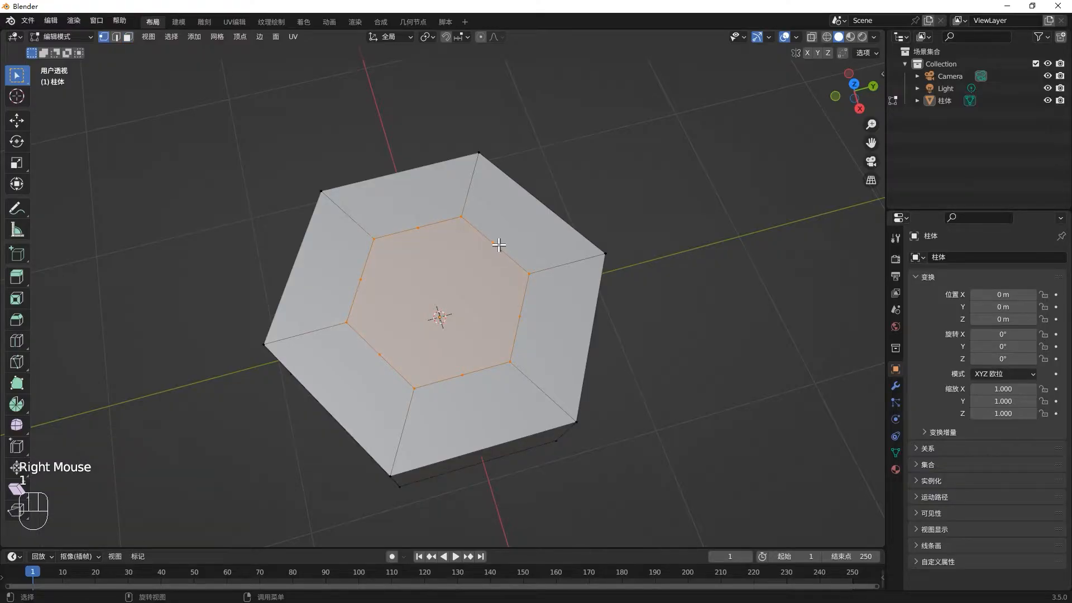
{"action": "key", "text": "KP_7"}
{"action": "scroll", "coordinate": [440, 248], "scroll_direction": "up", "scroll_amount": 2}
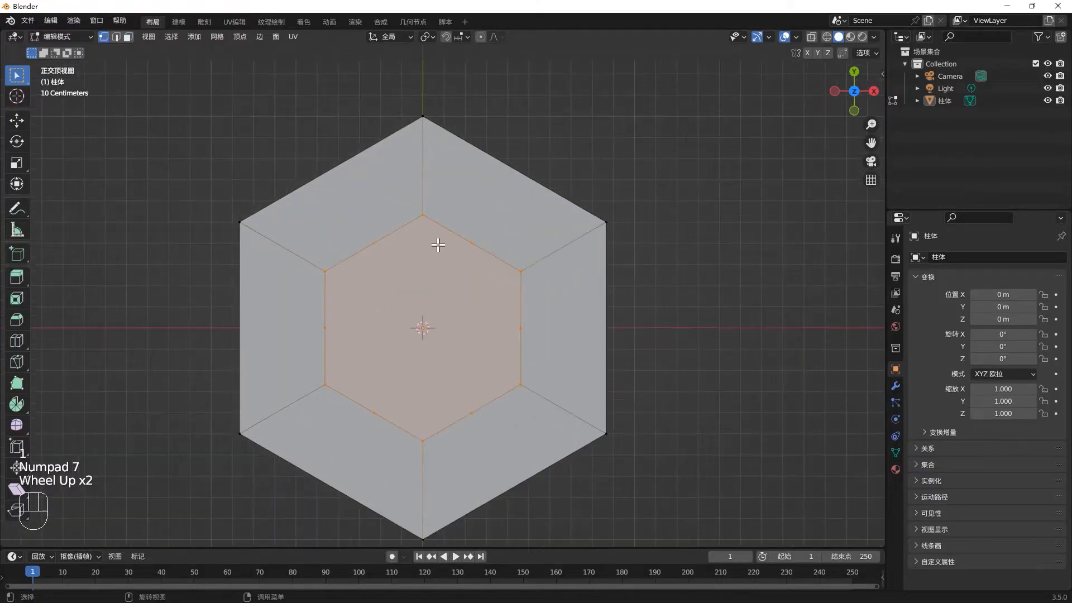
- Try moving one midpoint vertex of the inner hexagon about 0.098 m in X and 0.037 m in Y, and undo it
{"action": "left_click", "coordinate": [468, 241]}
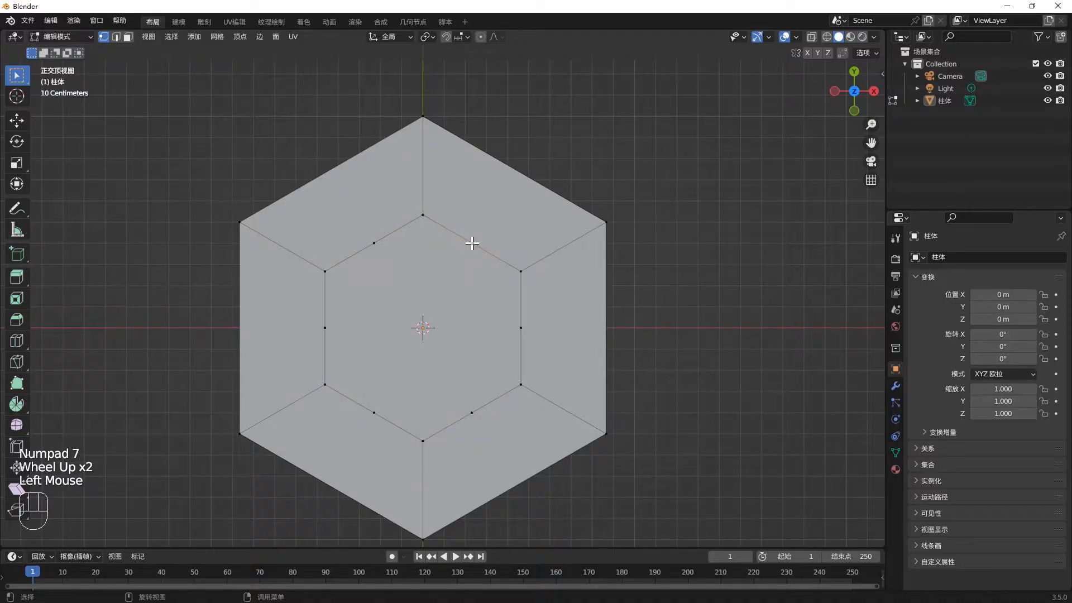
{"action": "key", "text": "g"}
{"action": "left_click", "coordinate": [491, 235]}
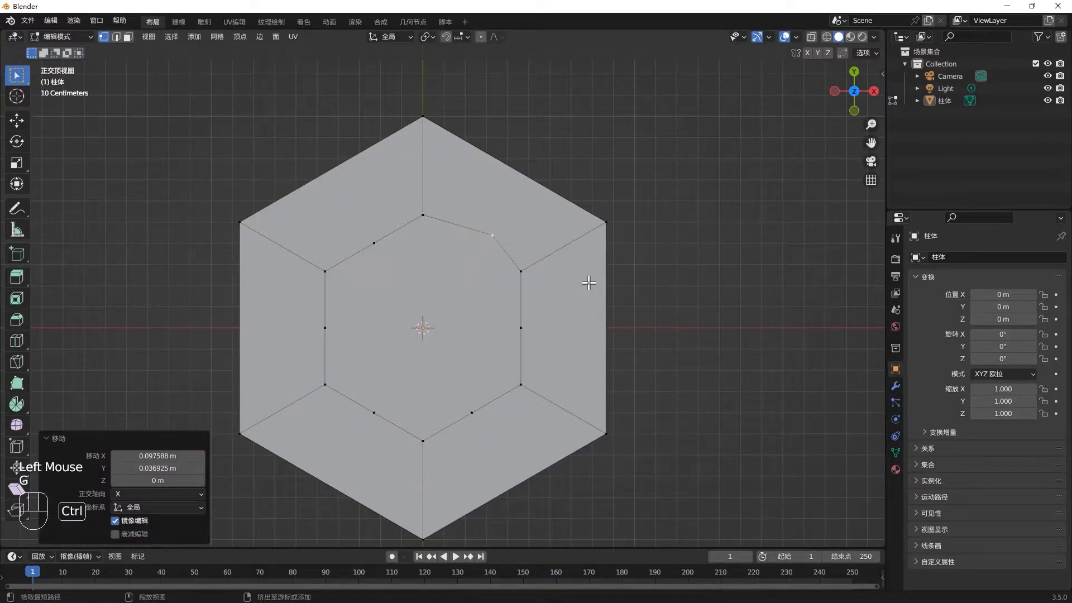
{"action": "key", "text": "ctrl+z"}
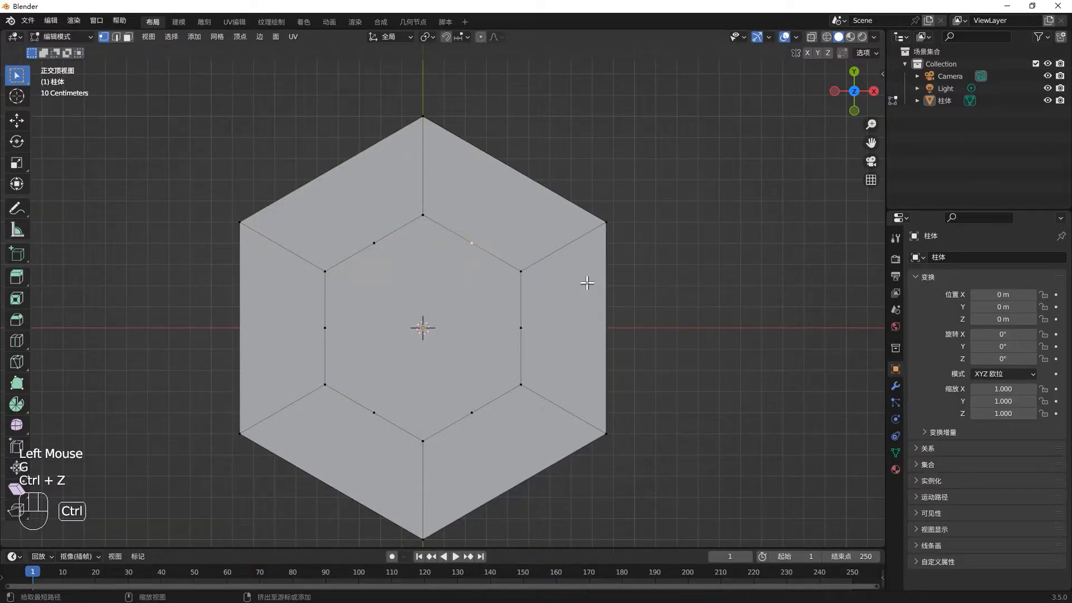
- Search the add-on preferences for "loop", enable the LoopTools mesh add-on and close the preferences
{"action": "left_click", "coordinate": [51, 21]}
{"action": "left_click", "coordinate": [91, 192]}
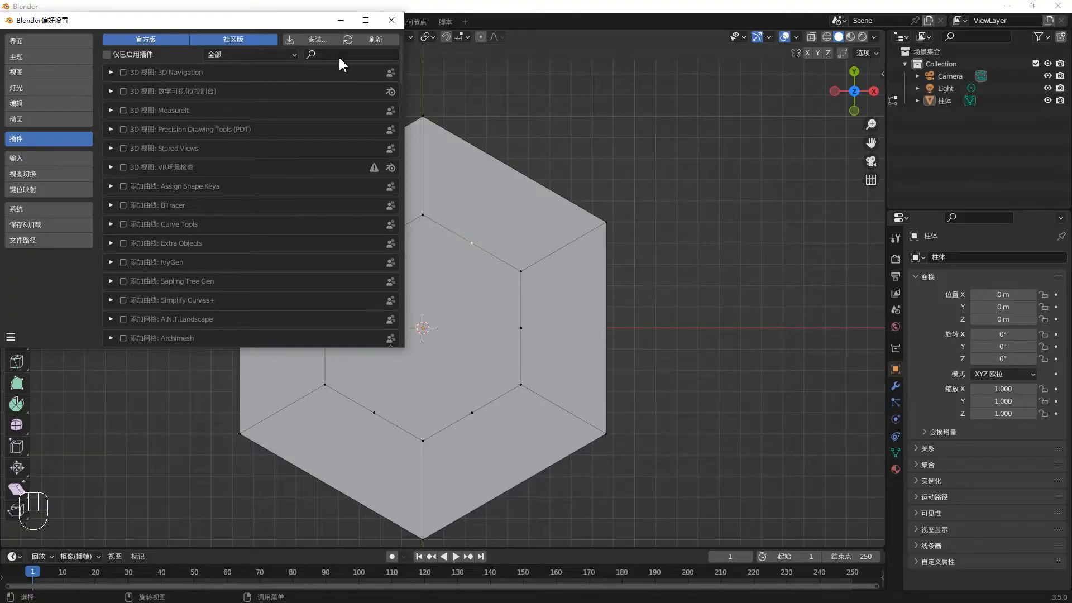
{"action": "type", "text": "l"}
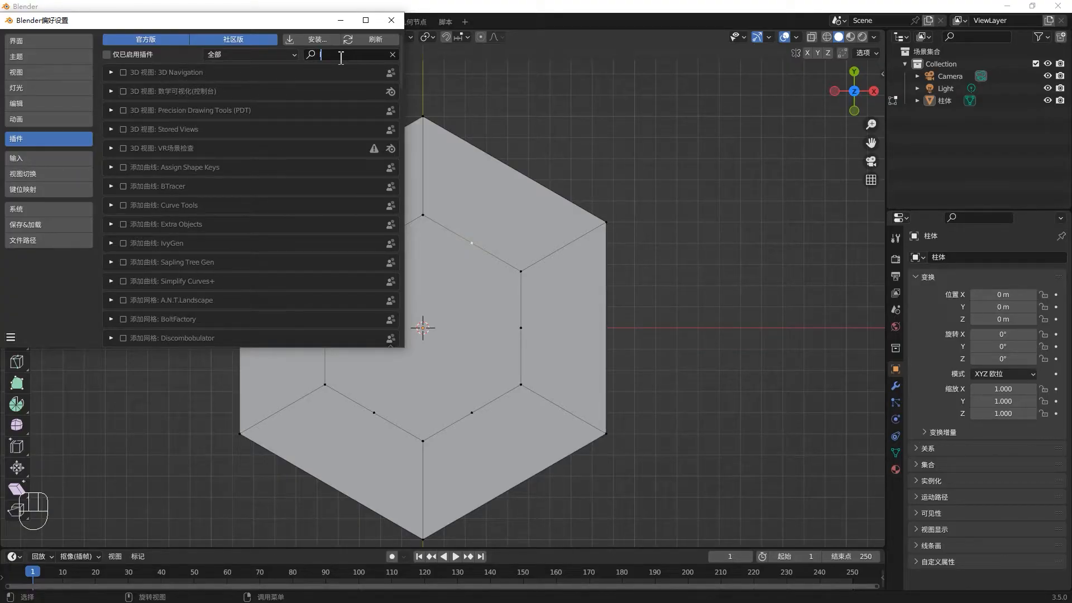
{"action": "type", "text": "oop"}
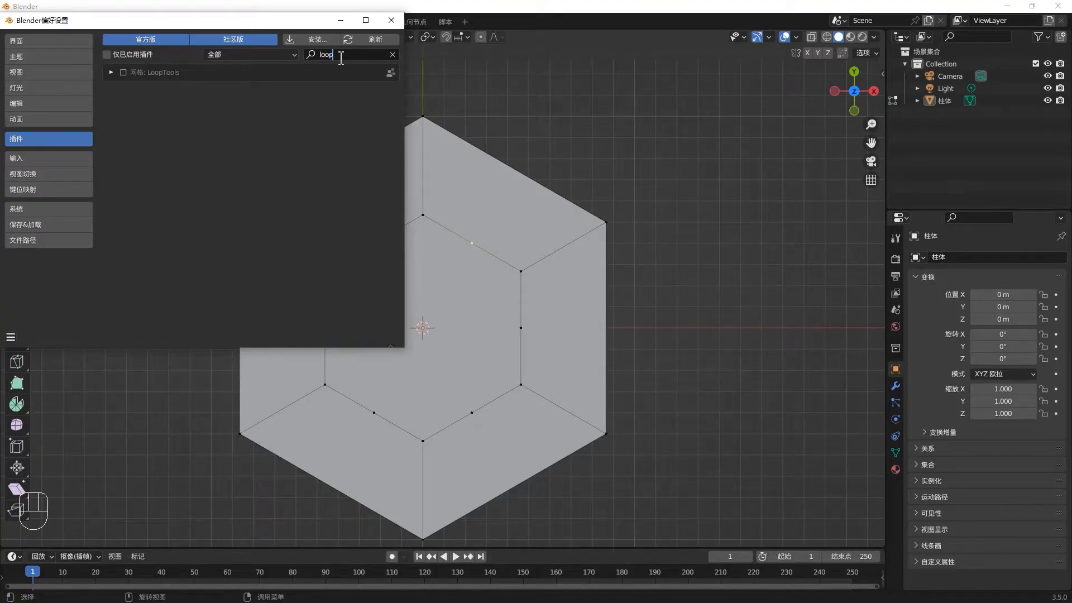
{"action": "left_click", "coordinate": [124, 73]}
{"action": "left_click", "coordinate": [399, 22]}
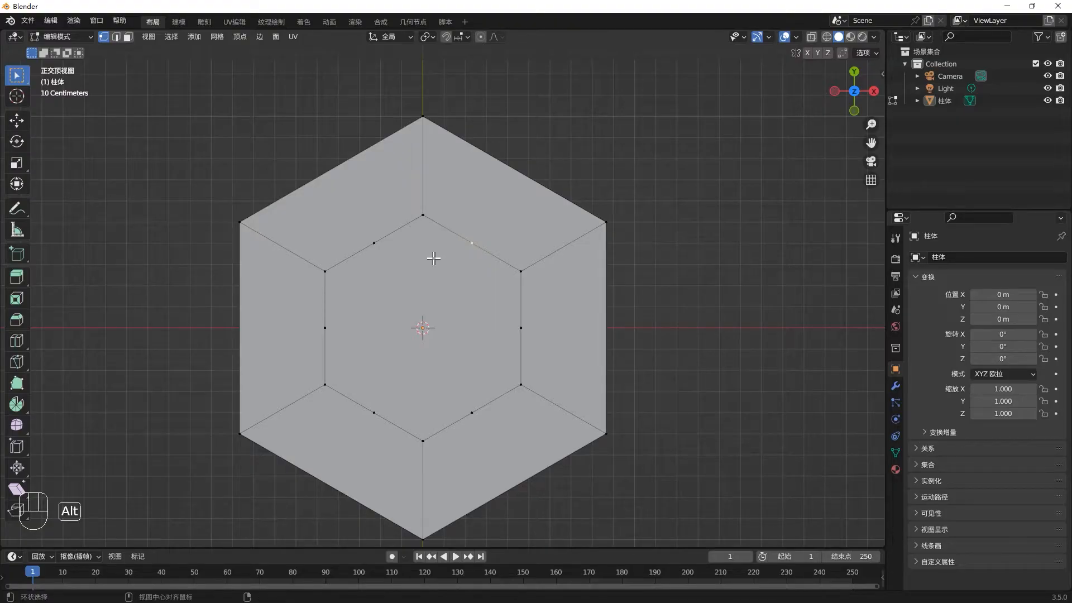
- Select the inner hexagons on both sides of the prism with X-ray on and round them with the LoopTools Circle operation
{"action": "key", "text": "alt+z"}
{"action": "left_click_drag", "start_coordinate": [296, 209], "coordinate": [541, 450]}
{"action": "middle_click_drag", "start_coordinate": [660, 475], "coordinate": [634, 390]}
{"action": "key", "text": "alt+z"}
{"action": "middle_click_drag", "start_coordinate": [588, 360], "coordinate": [627, 359]}
{"action": "middle_click", "coordinate": [614, 366]}
{"action": "key", "text": "alt+z"}
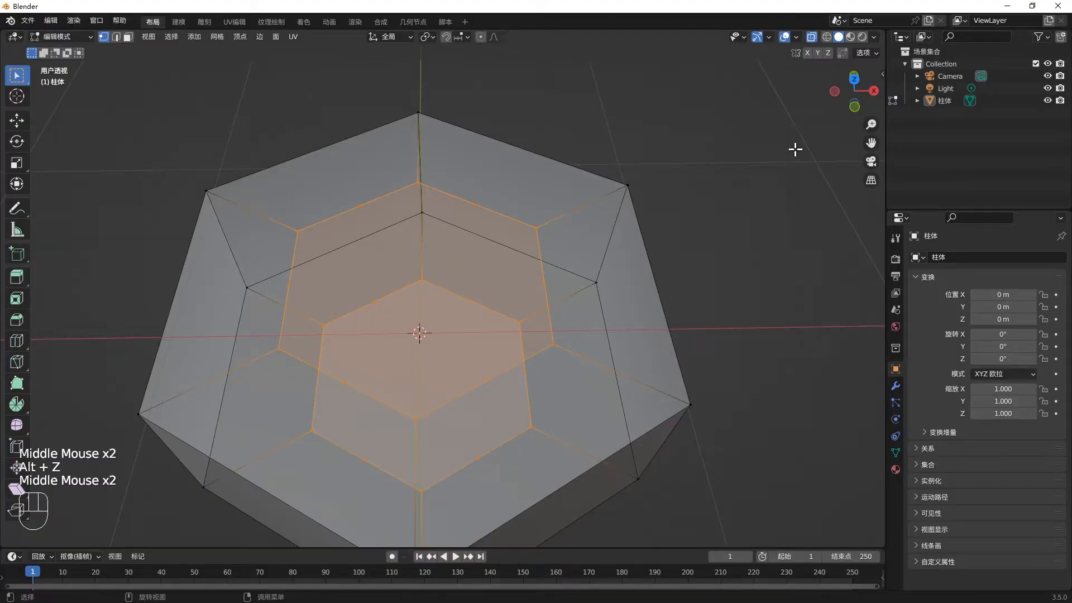
{"action": "key", "text": "n"}
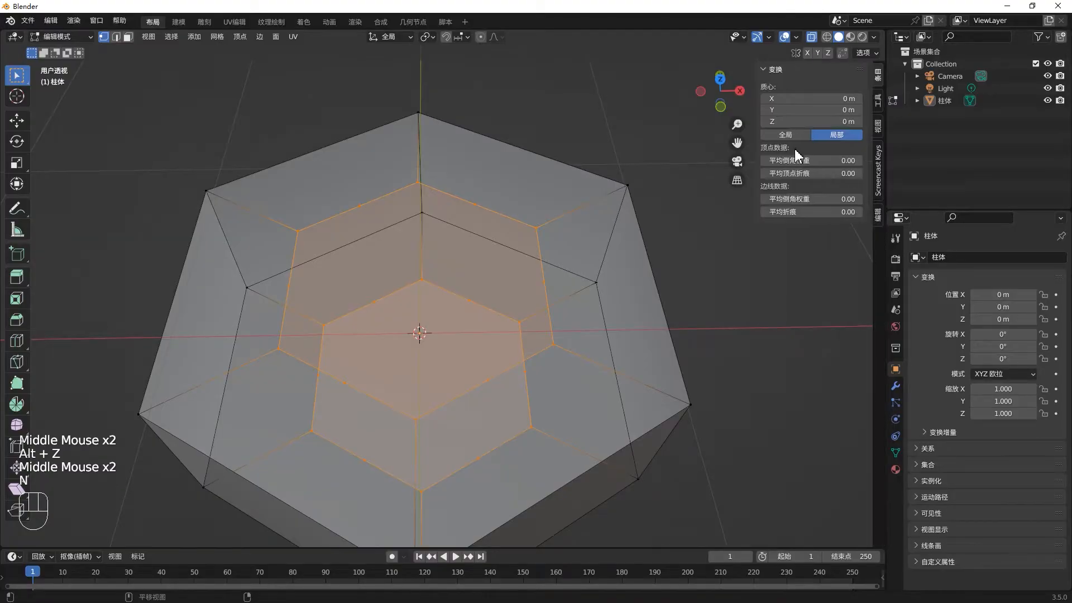
{"action": "left_click", "coordinate": [877, 216]}
{"action": "left_click", "coordinate": [784, 69]}
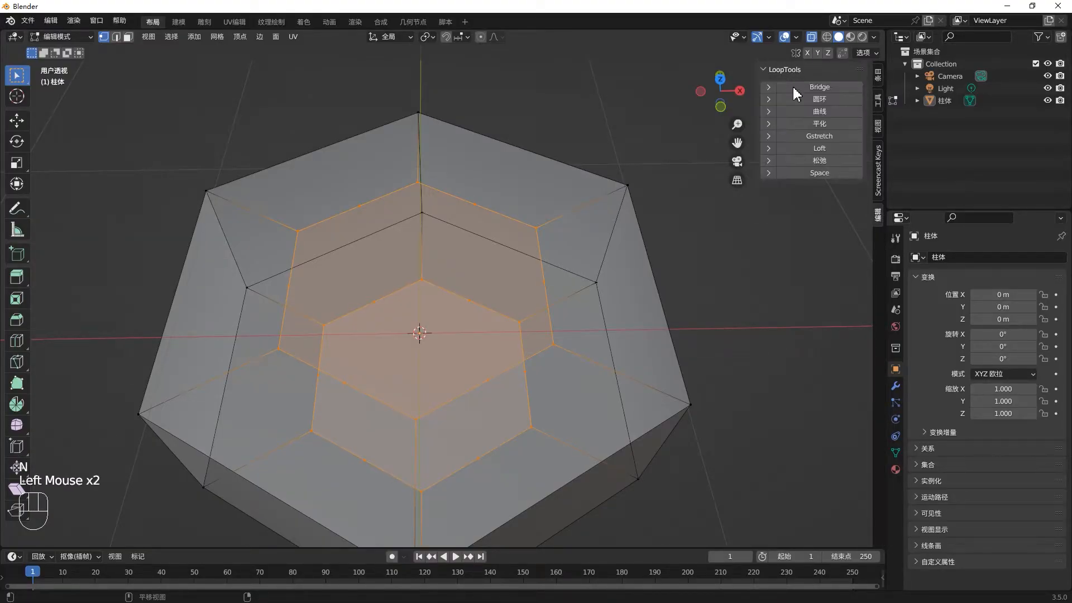
{"action": "left_click", "coordinate": [809, 99]}
- Subdivide the selected inner faces with one more cut and apply LoopTools Circle again for smoother outlines
{"action": "middle_click_drag", "start_coordinate": [525, 290], "coordinate": [574, 270]}
{"action": "right_click", "coordinate": [510, 256]}
{"action": "left_click", "coordinate": [506, 265]}
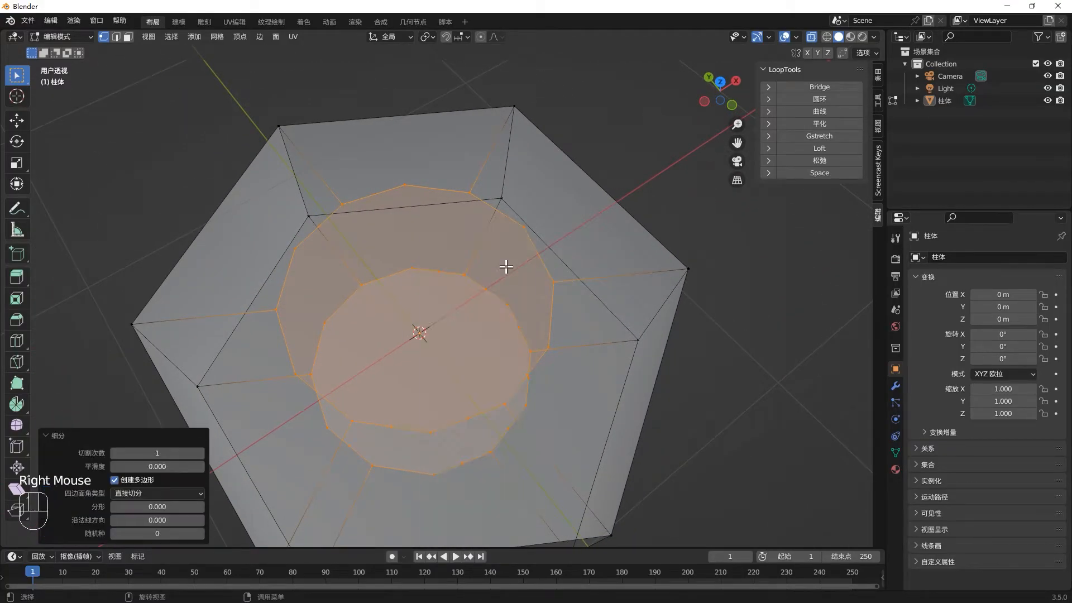
{"action": "left_click", "coordinate": [826, 102]}
- Delete the circular faces on the top and bottom of the prism to open the hole
{"action": "mouse_move", "coordinate": [610, 275]}
{"action": "middle_mouse_down"}
{"action": "mouse_move", "coordinate": [526, 246]}
{"action": "mouse_move", "coordinate": [560, 168]}
{"action": "mouse_move", "coordinate": [584, 266]}
{"action": "mouse_move", "coordinate": [598, 276]}
{"action": "middle_mouse_up"}
{"action": "key", "text": "x"}
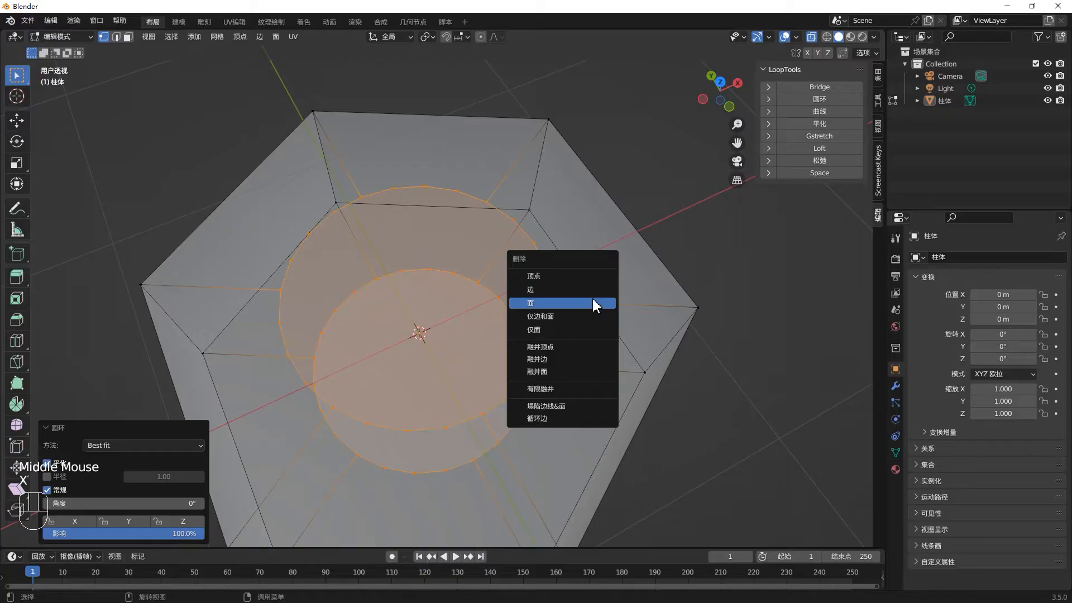
{"action": "left_click", "coordinate": [593, 300]}
{"action": "left_click", "coordinate": [530, 238]}
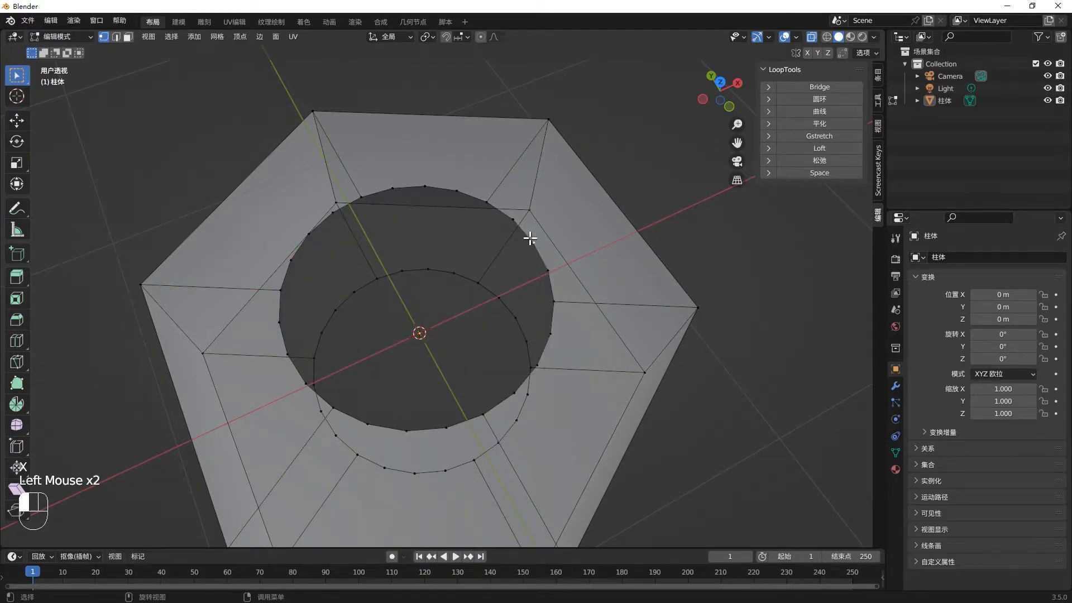
- Select both circular hole borders in top view and bridge their edge loops to form the hole's inner wall
{"action": "left_click_drag", "start_coordinate": [260, 196], "coordinate": [563, 459]}
{"action": "middle_click_drag", "start_coordinate": [549, 384], "coordinate": [546, 400]}
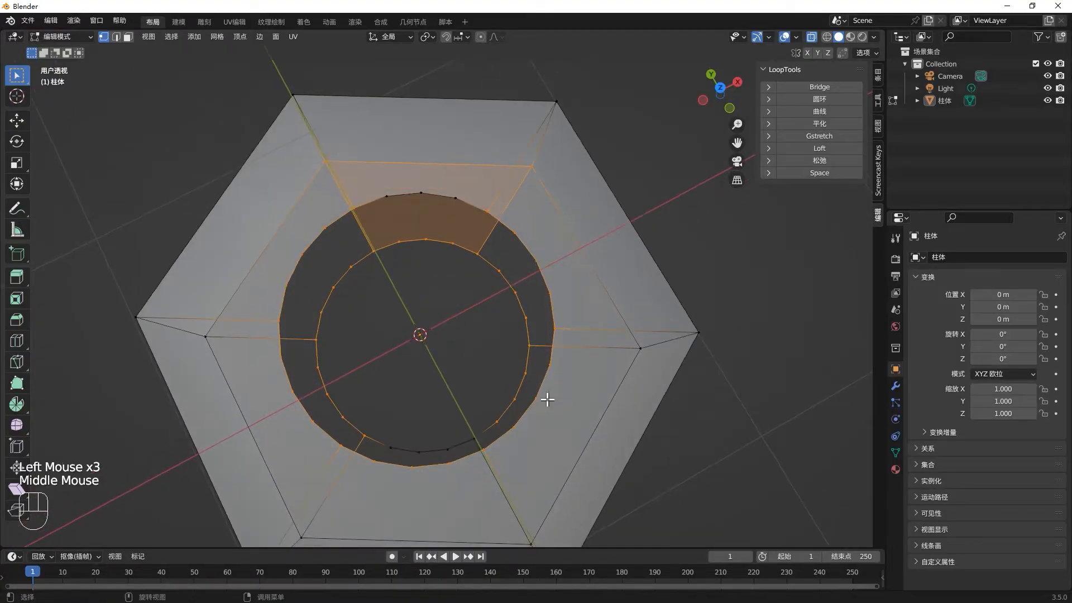
{"action": "key", "text": "KP_7"}
{"action": "left_click_drag", "start_coordinate": [296, 217], "coordinate": [537, 446]}
{"action": "middle_click_drag", "start_coordinate": [516, 438], "coordinate": [541, 370]}
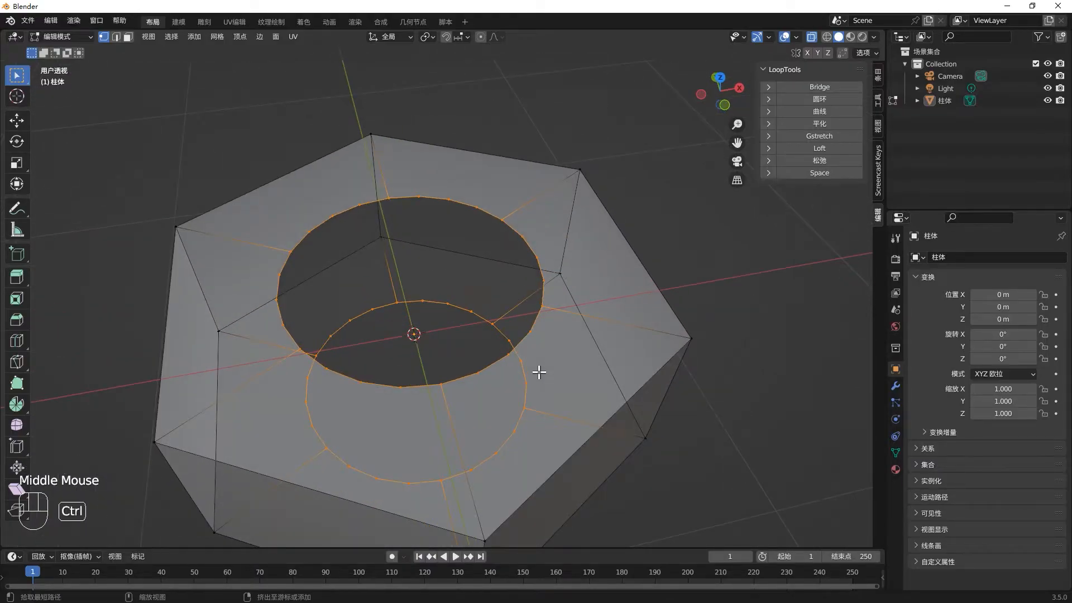
{"action": "key", "text": "ctrl+e"}
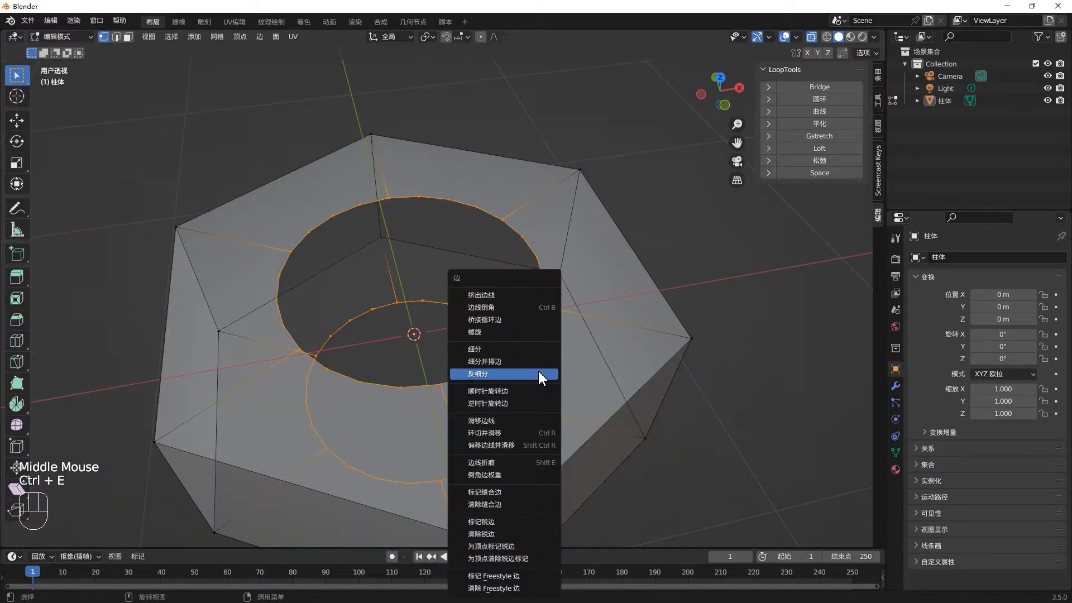
{"action": "left_click", "coordinate": [532, 321]}
{"action": "mouse_move", "coordinate": [507, 315]}
{"action": "middle_mouse_down"}
{"action": "mouse_move", "coordinate": [551, 310]}
{"action": "mouse_move", "coordinate": [560, 335]}
{"action": "mouse_move", "coordinate": [353, 263]}
{"action": "mouse_move", "coordinate": [472, 300]}
{"action": "mouse_move", "coordinate": [531, 352]}
{"action": "mouse_move", "coordinate": [510, 306]}
{"action": "middle_mouse_up"}
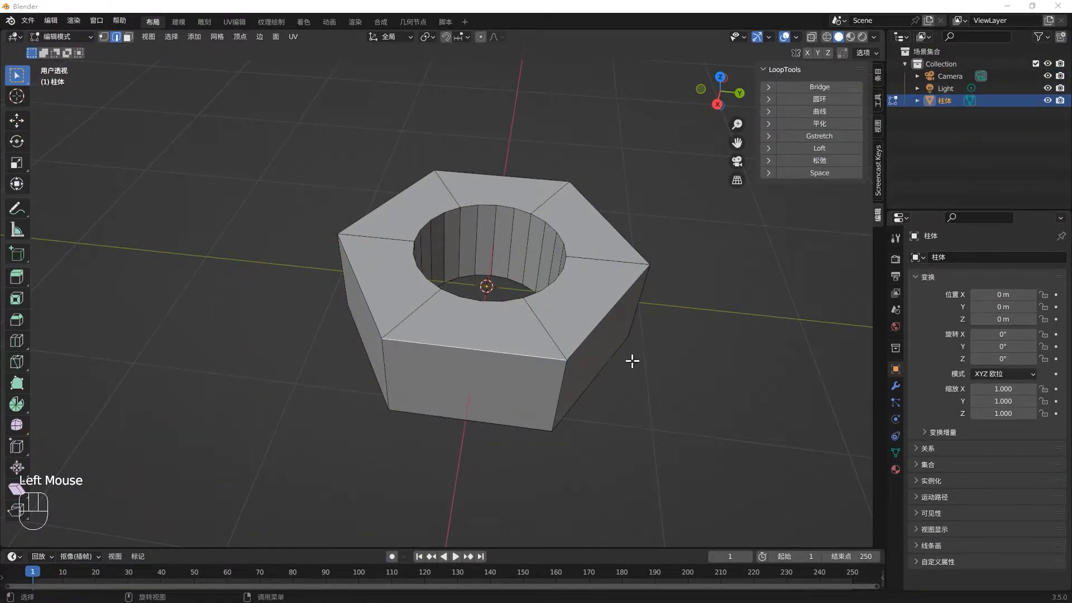
- Bevel the nut's outer top, bottom and vertical edges by about 0.058 m with 3 segments, and clear the selection
{"action": "left_click", "coordinate": [573, 357], "text": "alt"}
{"action": "left_click", "coordinate": [541, 428], "text": "alt+shift"}
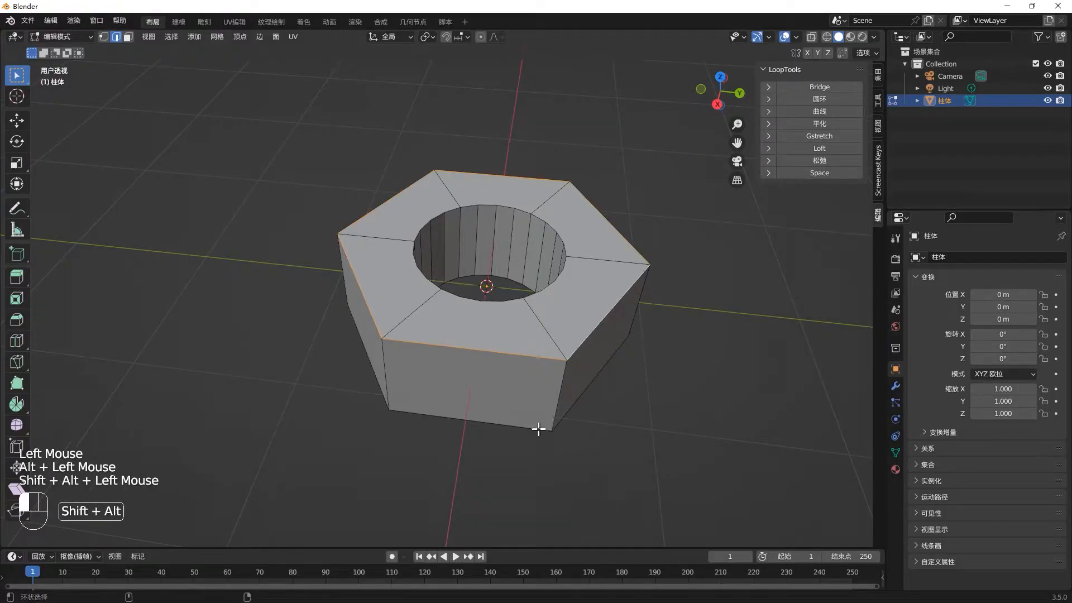
{"action": "middle_click_drag", "start_coordinate": [572, 437], "coordinate": [595, 370]}
{"action": "key", "text": "1"}
{"action": "key", "text": "ctrl+b"}
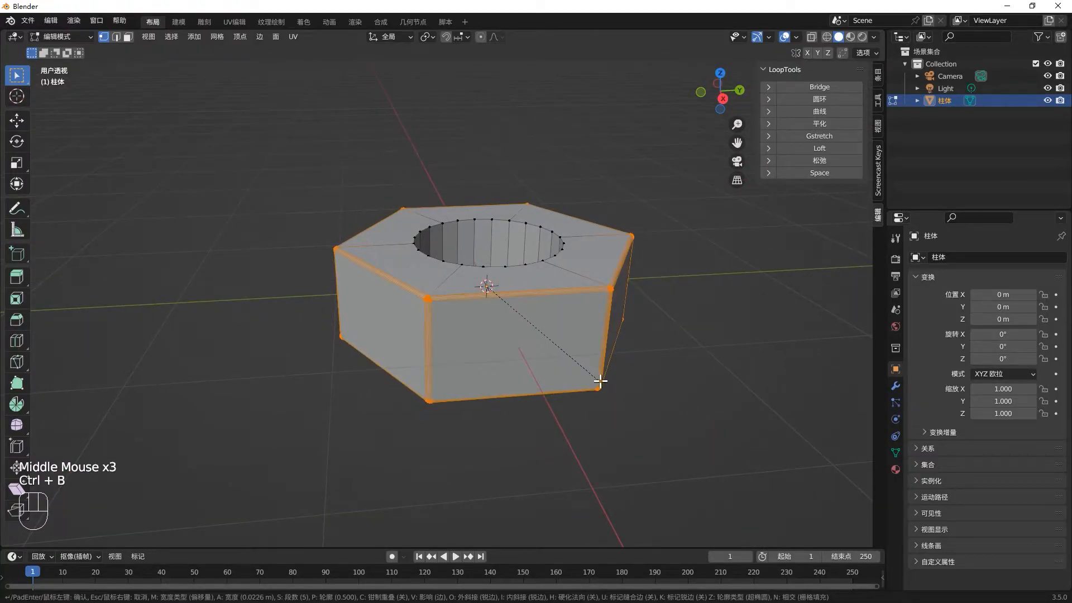
{"action": "scroll", "coordinate": [604, 383], "scroll_direction": "down", "scroll_amount": 1}
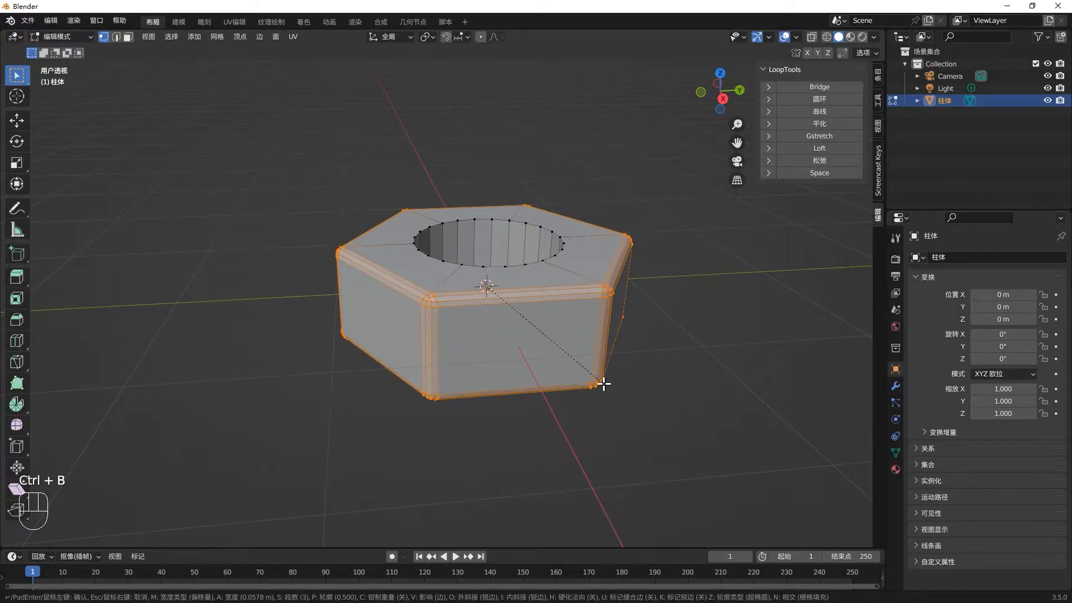
{"action": "left_click", "coordinate": [603, 383]}
{"action": "middle_click_drag", "start_coordinate": [663, 361], "coordinate": [573, 312]}
{"action": "left_click", "coordinate": [560, 288]}
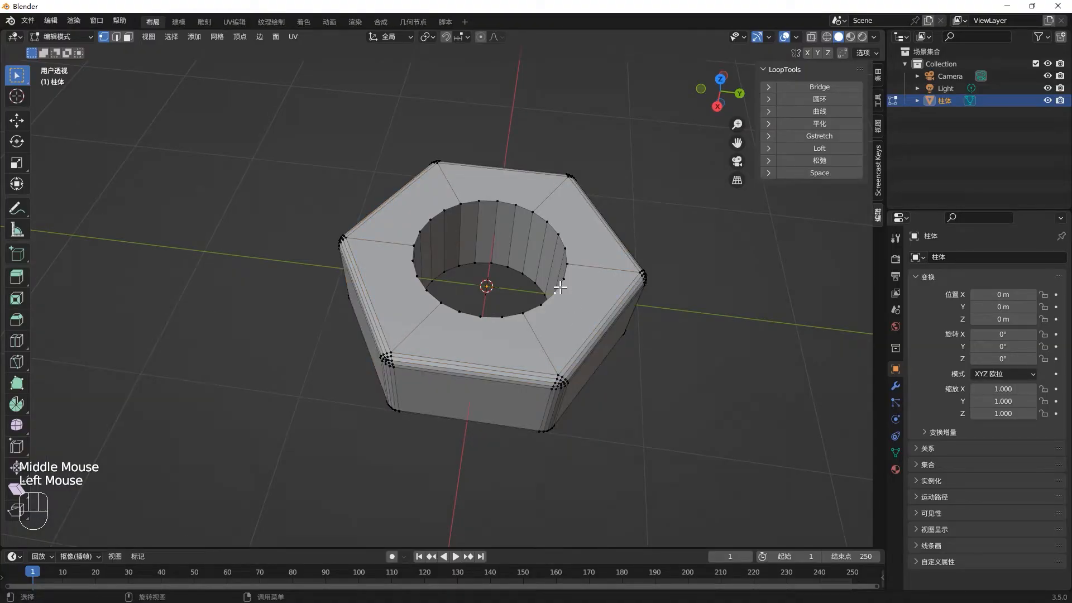
{"action": "key", "text": "2"}
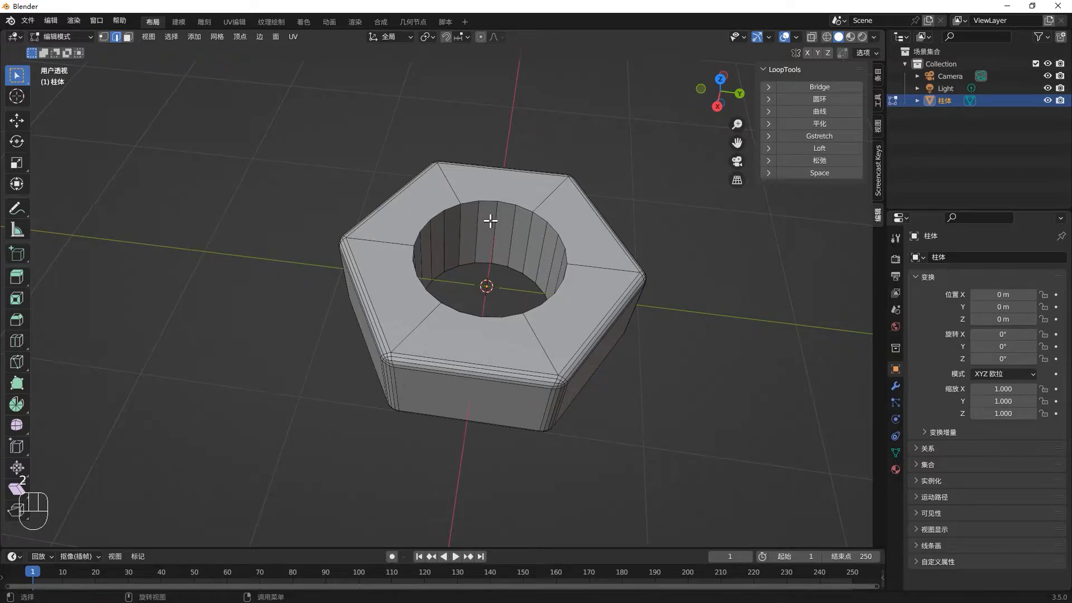
{"action": "key", "text": "KP_7"}
{"action": "key", "text": "alt+z"}
{"action": "scroll", "coordinate": [418, 186], "scroll_direction": "up", "scroll_amount": 1}
{"action": "left_click_drag", "start_coordinate": [419, 186], "coordinate": [596, 338]}
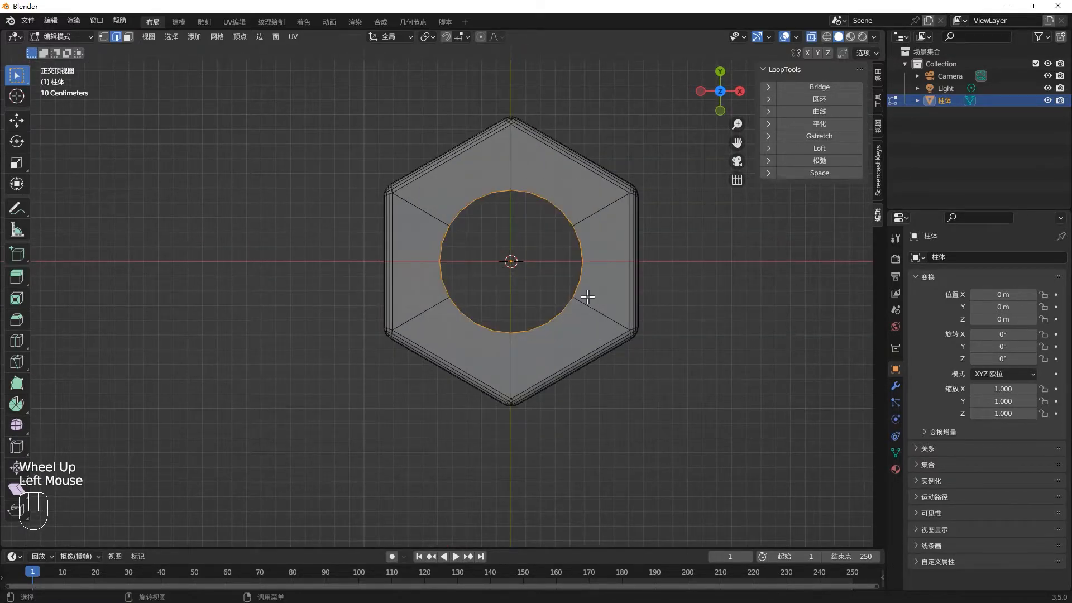
{"action": "middle_click_drag", "start_coordinate": [588, 297], "coordinate": [669, 303]}
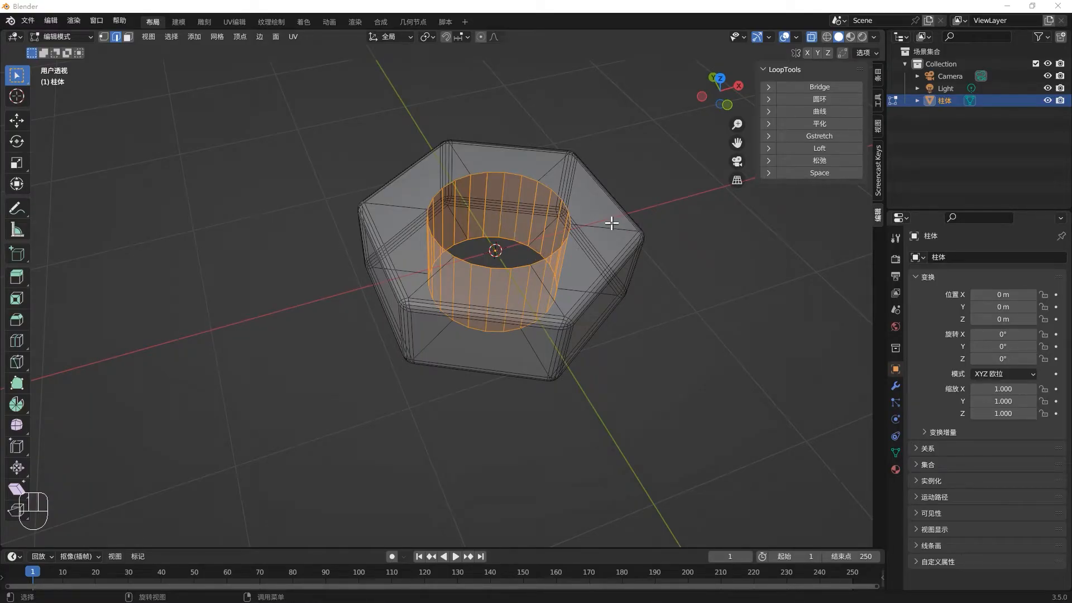
{"action": "left_click", "coordinate": [563, 197]}
{"action": "middle_click_drag", "start_coordinate": [561, 197], "coordinate": [547, 227]}
{"action": "left_click", "coordinate": [547, 230]}
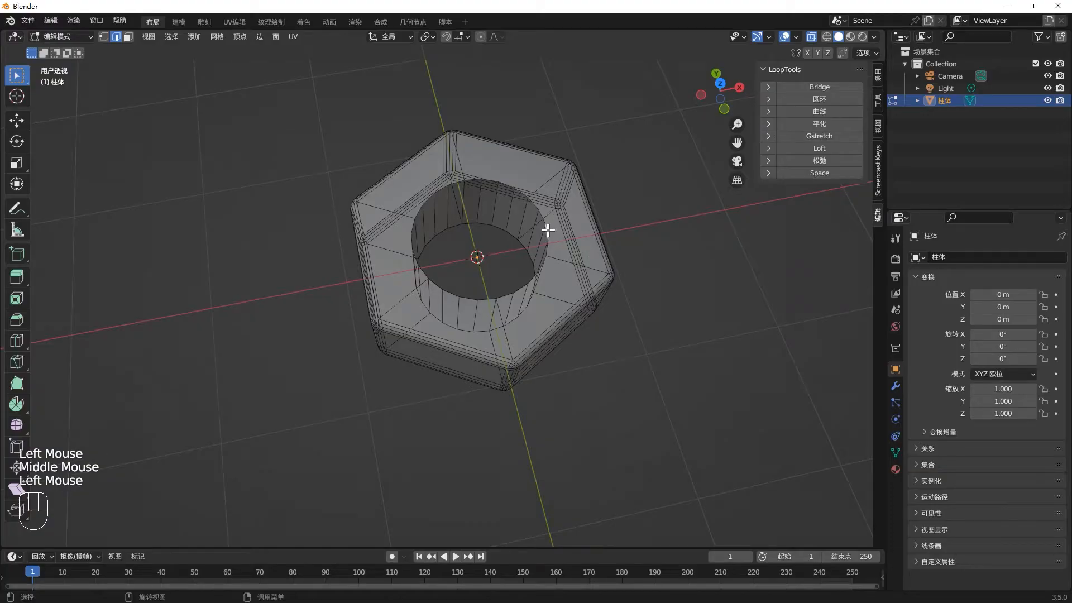
- Try to select the edge loop around the hole's upper rim with X-ray display turned off, and clear the selection
{"action": "double_click", "coordinate": [549, 230], "text": "alt"}
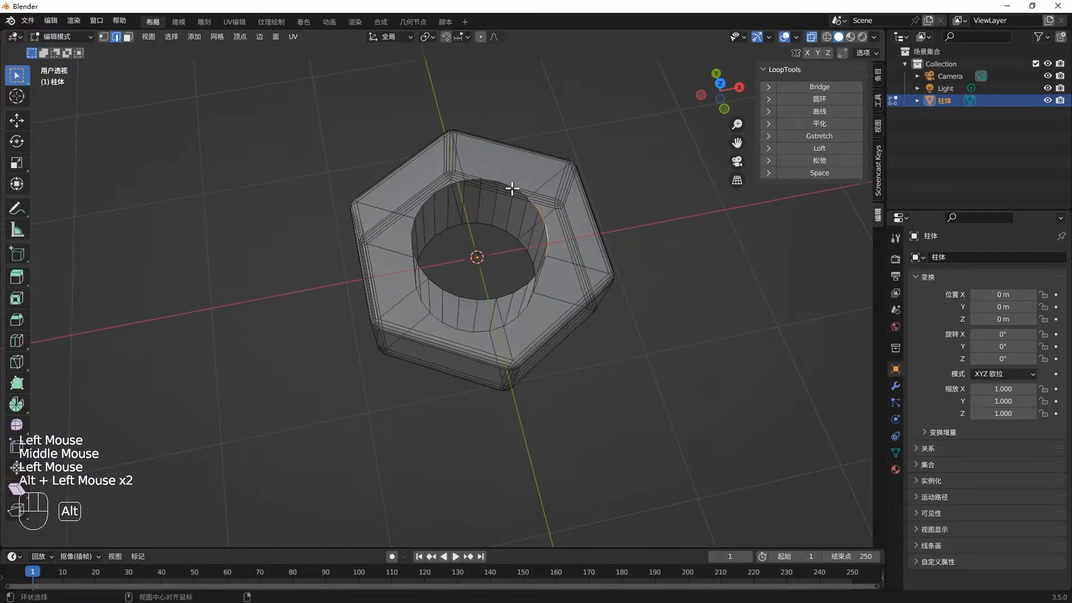
{"action": "left_click", "coordinate": [511, 188], "text": "alt+shift"}
{"action": "left_click", "coordinate": [550, 227]}
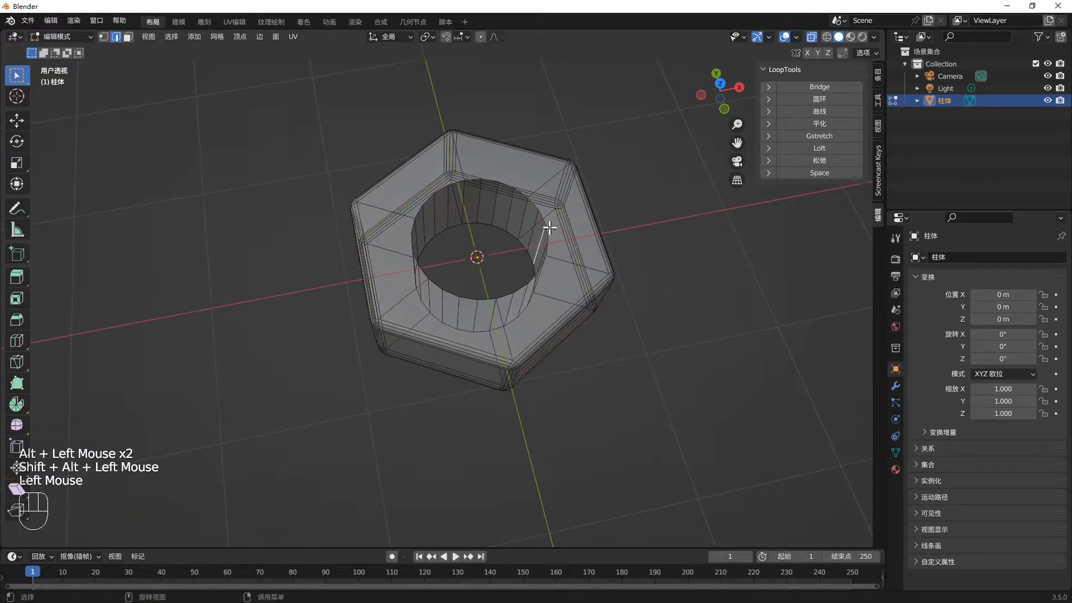
{"action": "key", "text": "alt+z"}
{"action": "left_click", "coordinate": [545, 230]}
{"action": "left_click", "coordinate": [546, 228]}
{"action": "left_click", "coordinate": [546, 219]}
{"action": "double_click", "coordinate": [546, 218], "text": "alt"}
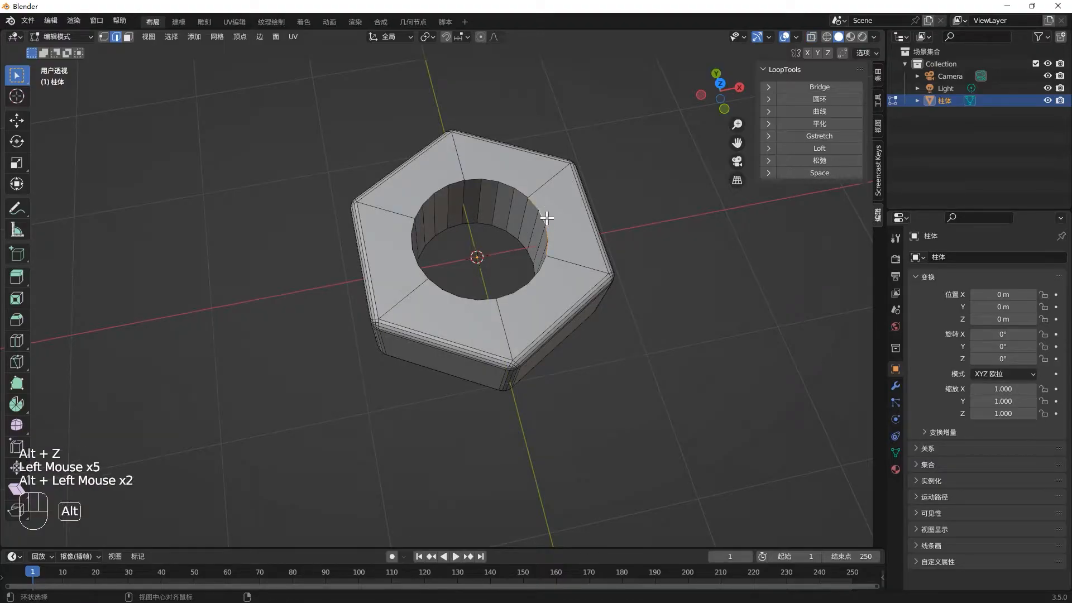
{"action": "left_click", "coordinate": [514, 186], "text": "alt+shift"}
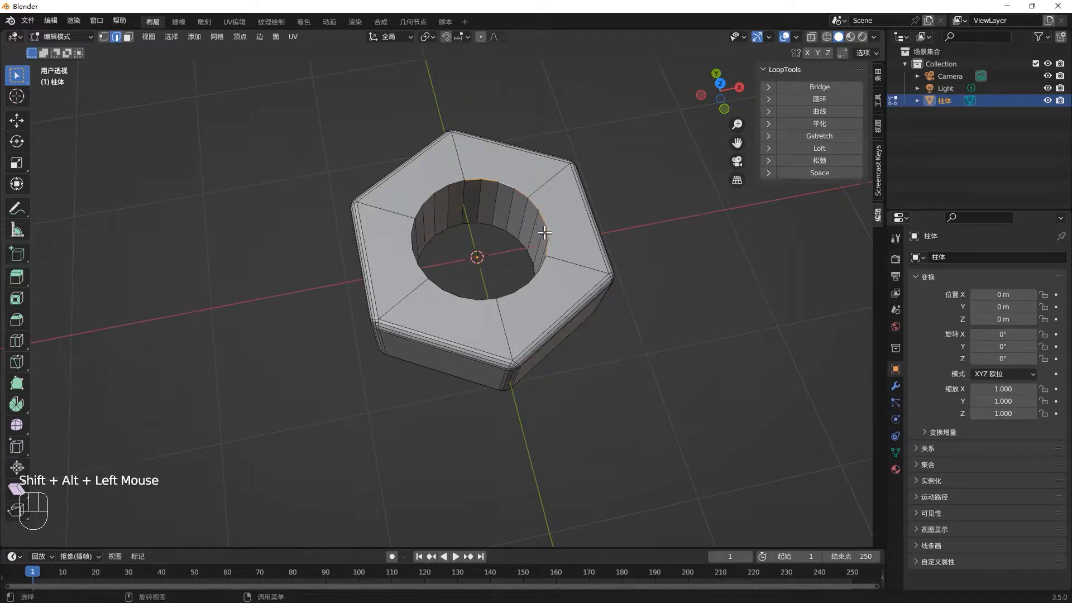
{"action": "left_click", "coordinate": [275, 75]}
- Select the sharp edges around both hole rims, bevel them by about 0.072 m with 4 segments, and clear the selection
{"action": "left_click", "coordinate": [172, 38]}
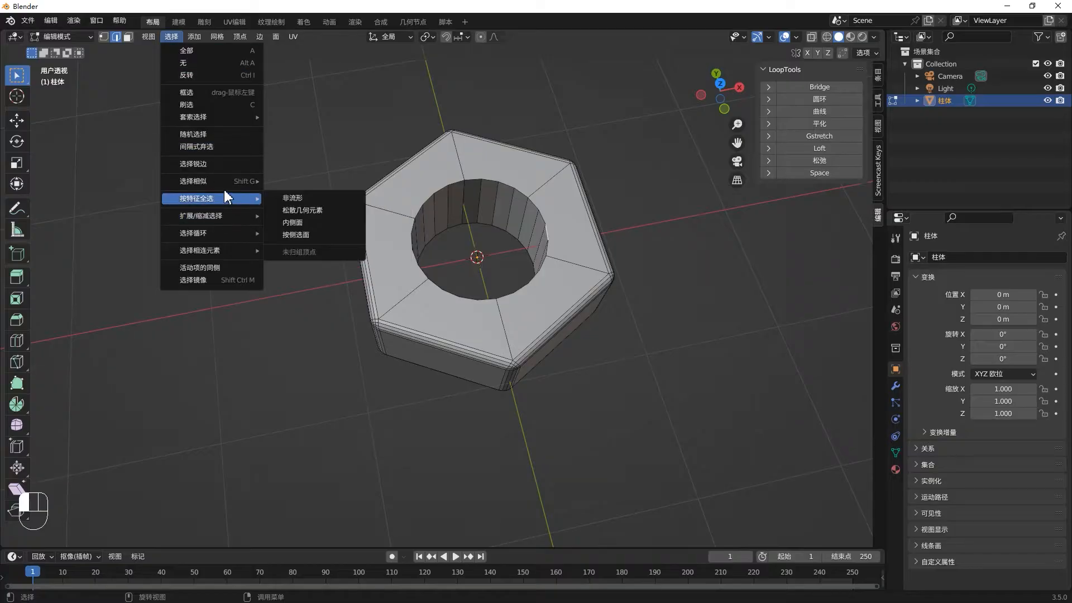
{"action": "mouse_move", "coordinate": [220, 180]}
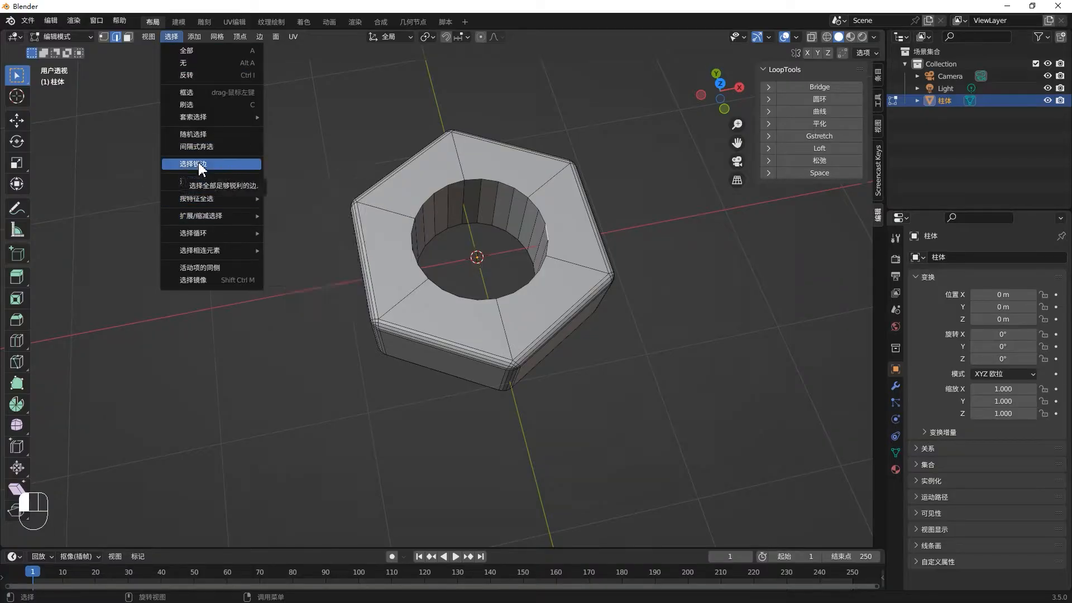
{"action": "left_click", "coordinate": [199, 164]}
{"action": "middle_click_drag", "start_coordinate": [426, 219], "coordinate": [503, 246]}
{"action": "key", "text": "ctrl+b"}
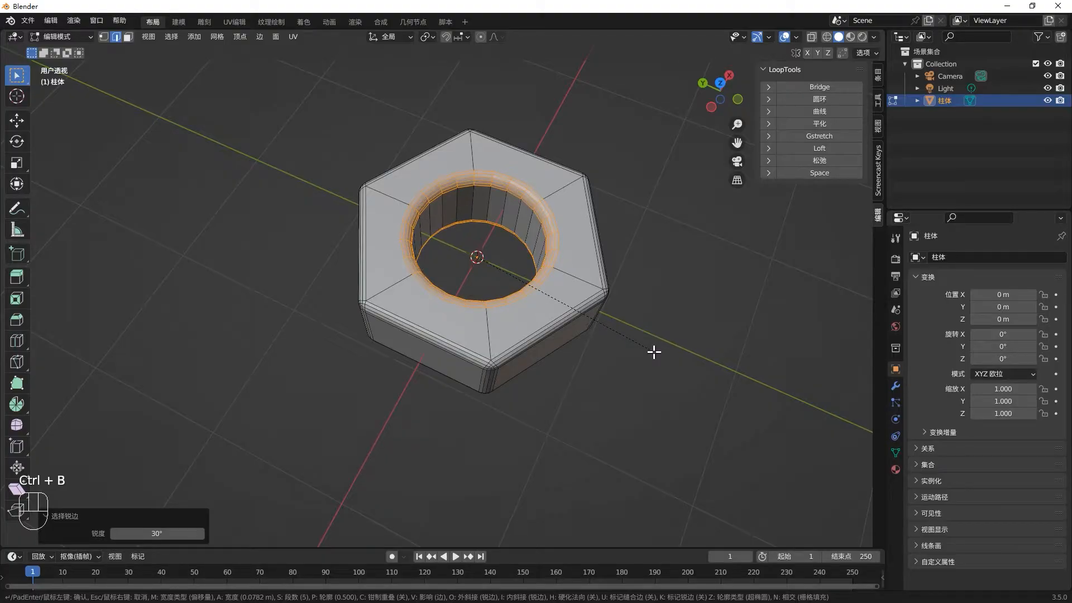
{"action": "scroll", "coordinate": [647, 350], "scroll_direction": "down", "scroll_amount": 1}
{"action": "left_click", "coordinate": [653, 351]}
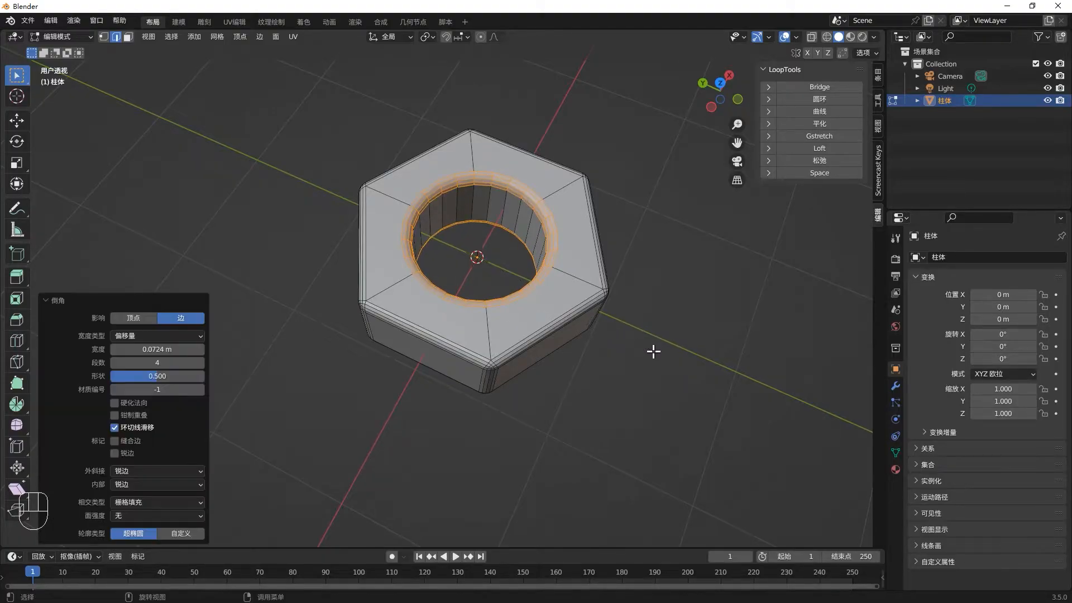
{"action": "mouse_move", "coordinate": [620, 379]}
{"action": "middle_mouse_down"}
{"action": "mouse_move", "coordinate": [602, 351]}
{"action": "mouse_move", "coordinate": [606, 378]}
{"action": "middle_mouse_up"}
{"action": "left_click", "coordinate": [606, 378]}
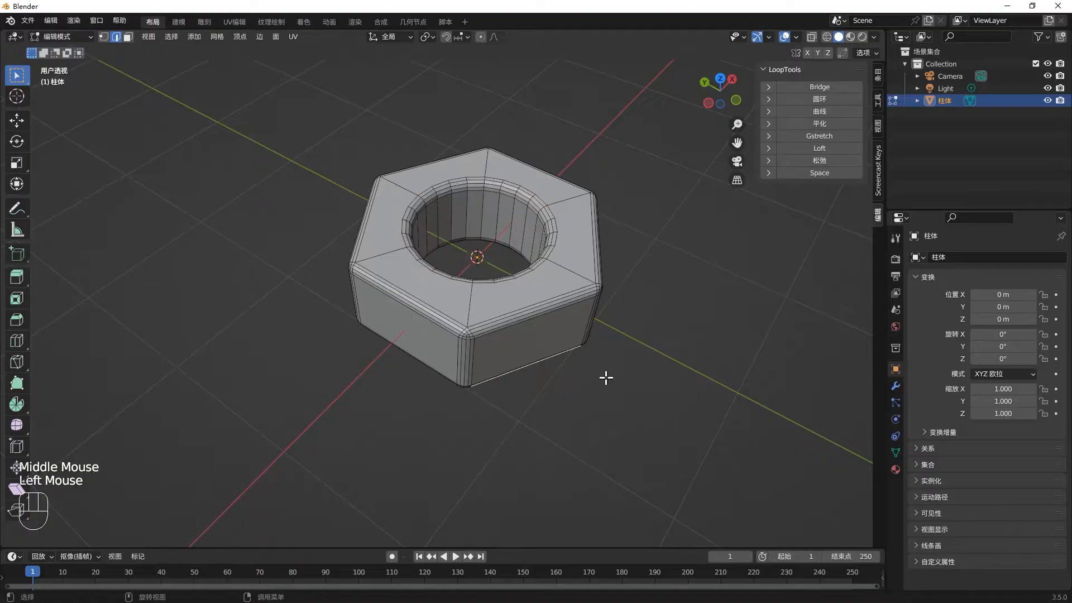
{"action": "middle_click_drag", "start_coordinate": [539, 314], "coordinate": [653, 342]}
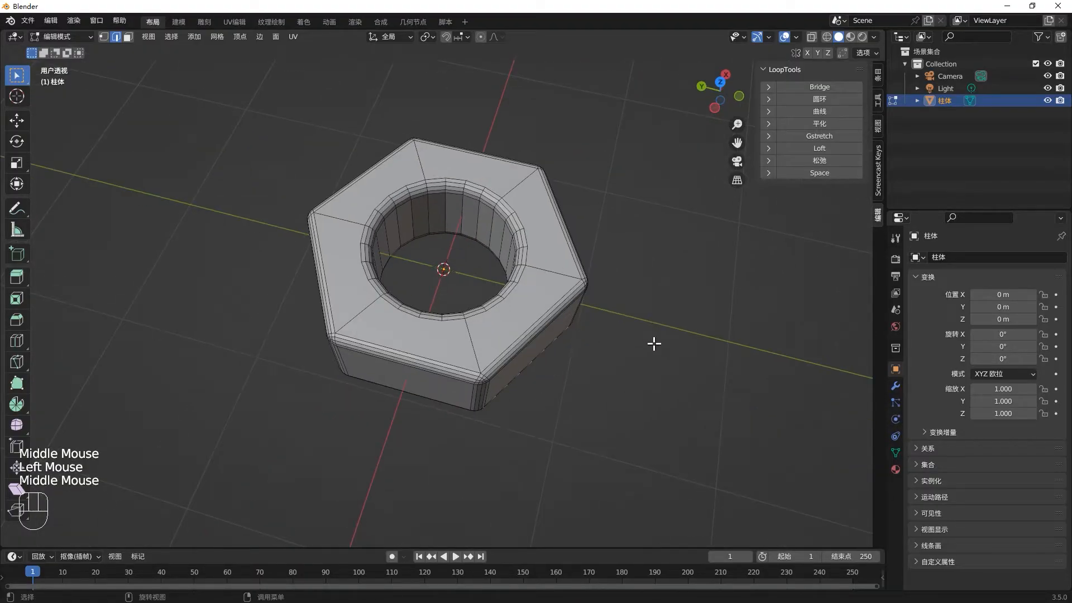
- Return to Object Mode and apply Shade Smooth to the nut
{"action": "key", "text": "Tab"}
{"action": "right_click", "coordinate": [544, 270]}
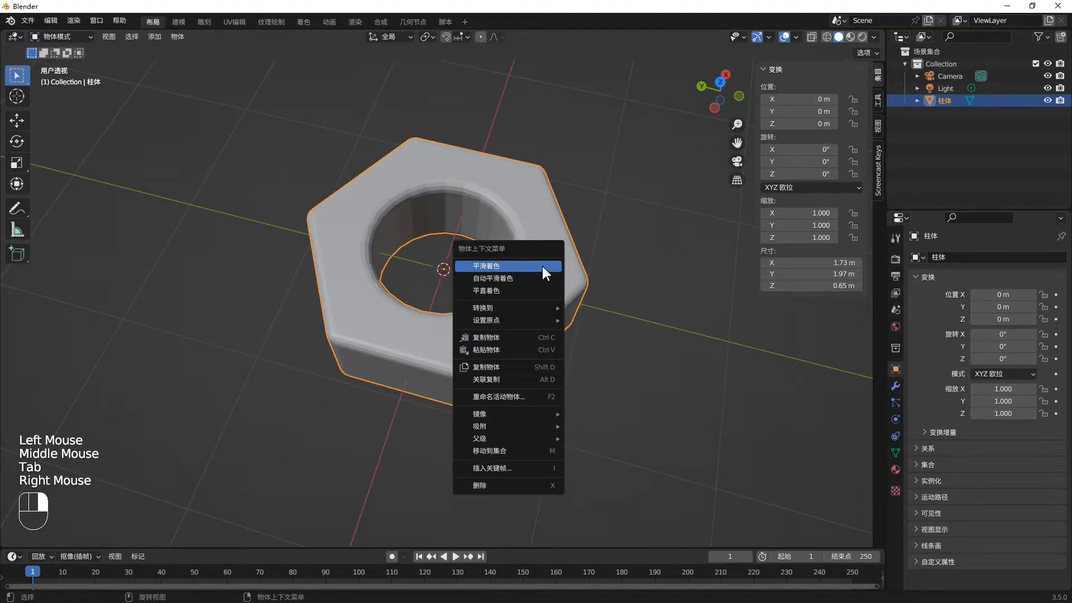
{"action": "left_click", "coordinate": [543, 266]}
{"action": "middle_click_drag", "start_coordinate": [548, 286], "coordinate": [455, 413]}
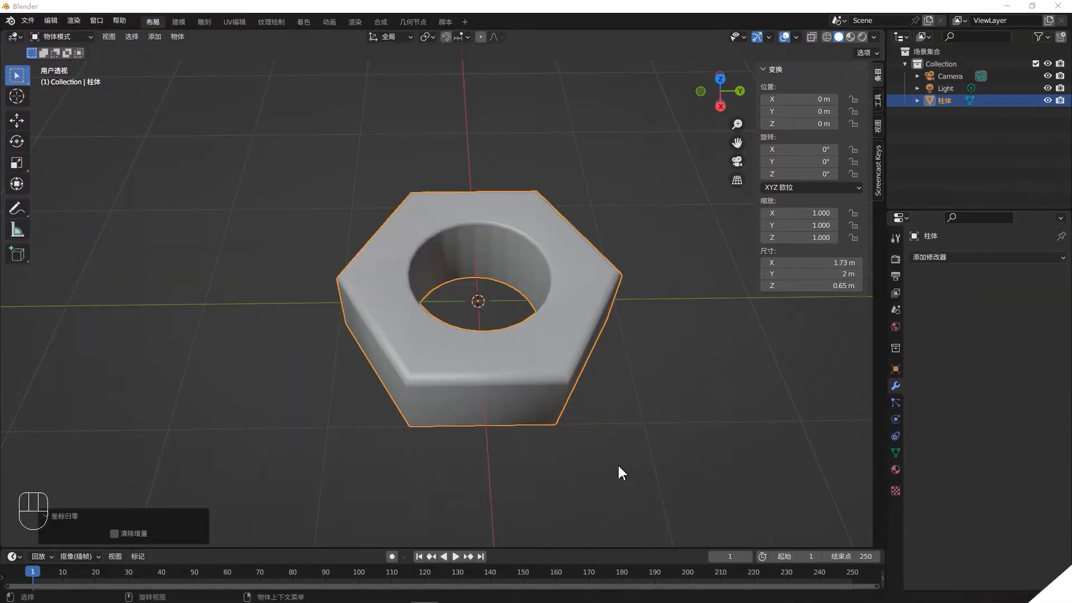
{"action": "middle_click_drag", "start_coordinate": [617, 467], "coordinate": [463, 398]}
{"action": "middle_click_drag", "start_coordinate": [525, 429], "coordinate": [417, 244]}
{"action": "middle_click_drag", "start_coordinate": [450, 417], "coordinate": [490, 479]}
- Move the nut away from the origin to about X -1.42 m, Y -4.39 m, Z -0.19 m, and deselect it
{"action": "left_click", "coordinate": [510, 397]}
{"action": "middle_click_drag", "start_coordinate": [612, 340], "coordinate": [580, 389]}
{"action": "scroll", "coordinate": [581, 390], "scroll_direction": "down", "scroll_amount": 2}
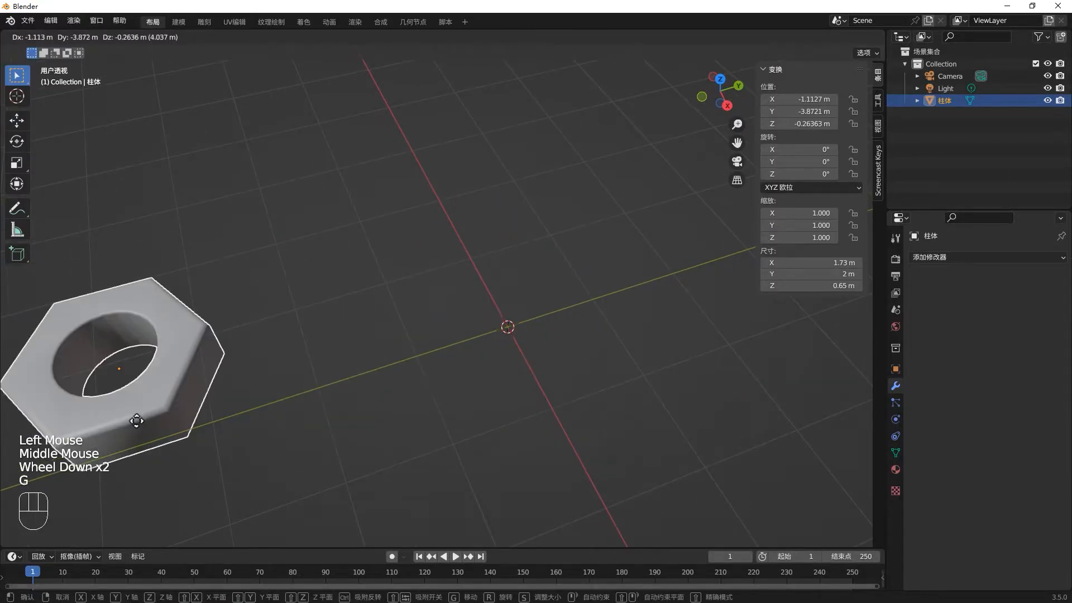
{"action": "left_click", "coordinate": [134, 419]}
{"action": "middle_click_drag", "start_coordinate": [472, 370], "coordinate": [474, 366]}
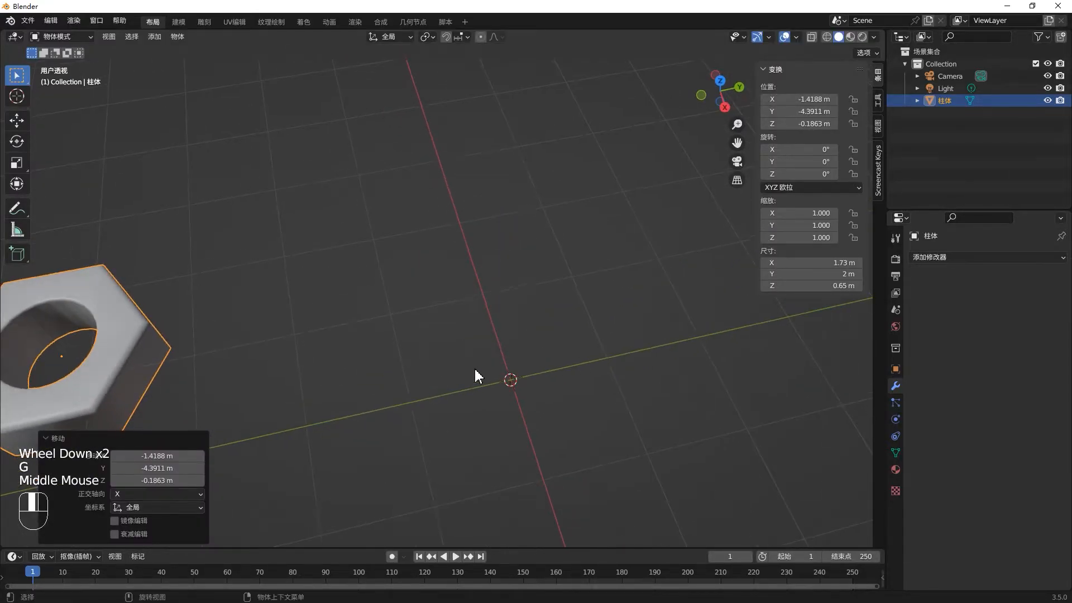
{"action": "scroll", "coordinate": [494, 338], "scroll_direction": "down", "scroll_amount": 1}
{"action": "scroll", "coordinate": [489, 372], "scroll_direction": "up", "scroll_amount": 2}
{"action": "left_click", "coordinate": [491, 397]}
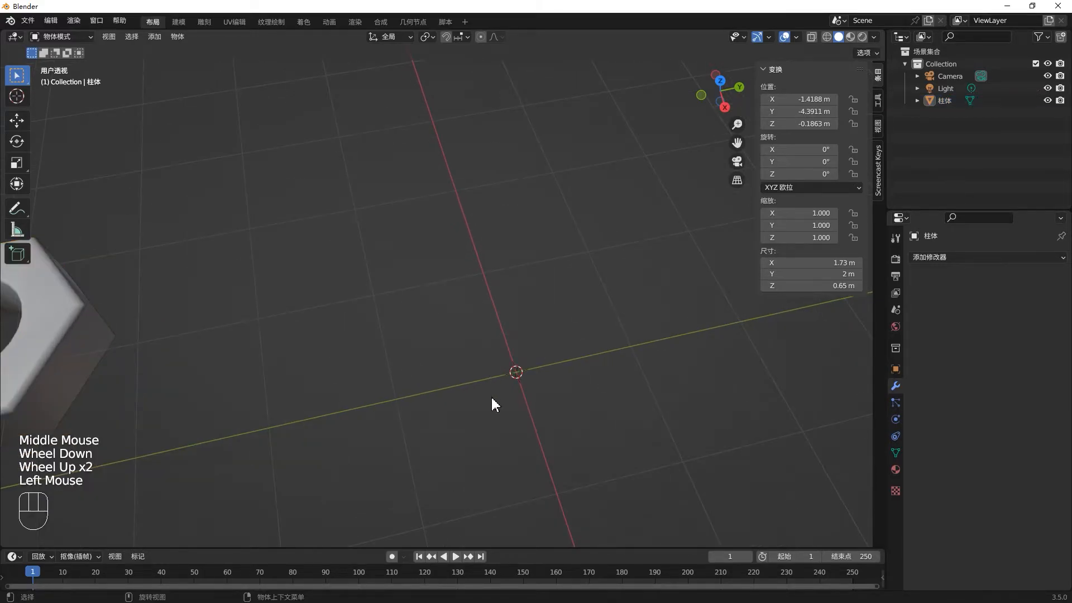
- Add a 2 m cube mesh at the world origin and keep it selected
{"action": "key", "text": "shift+a"}
{"action": "mouse_move", "coordinate": [483, 369]}
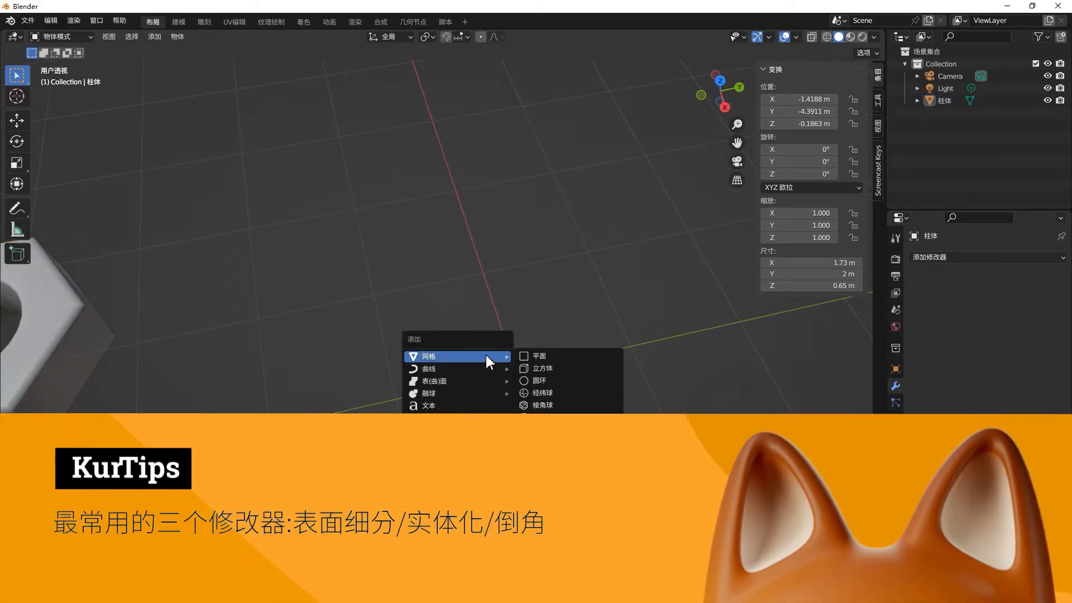
{"action": "left_click", "coordinate": [561, 367]}
{"action": "middle_click_drag", "start_coordinate": [581, 338], "coordinate": [606, 316]}
{"action": "scroll", "coordinate": [606, 316], "scroll_direction": "down", "scroll_amount": 2}
{"action": "middle_click_drag", "start_coordinate": [615, 370], "coordinate": [567, 351], "text": "shift"}
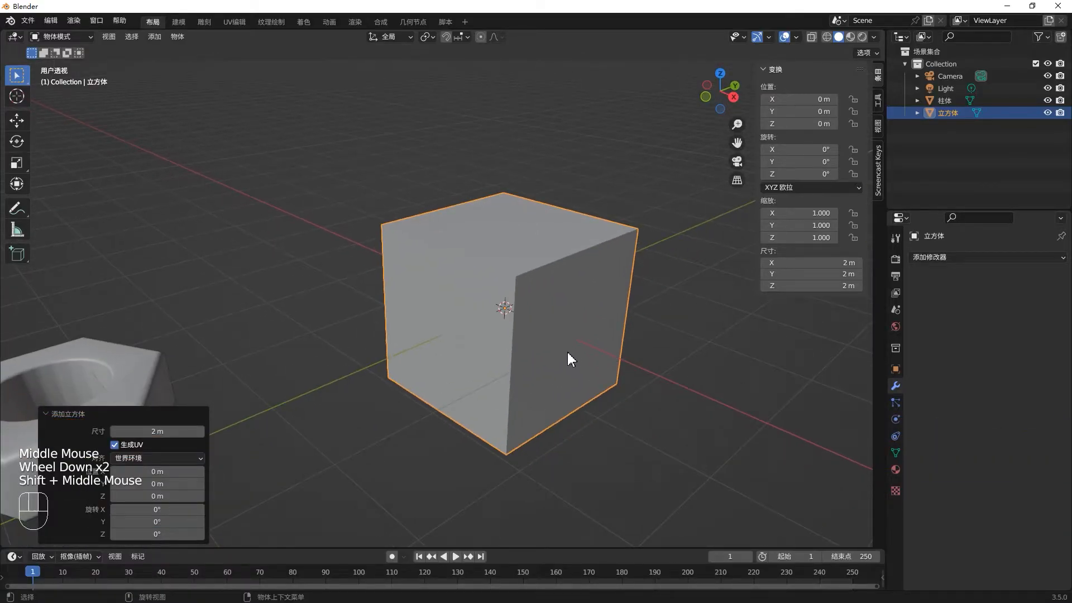
{"action": "left_click", "coordinate": [562, 346]}
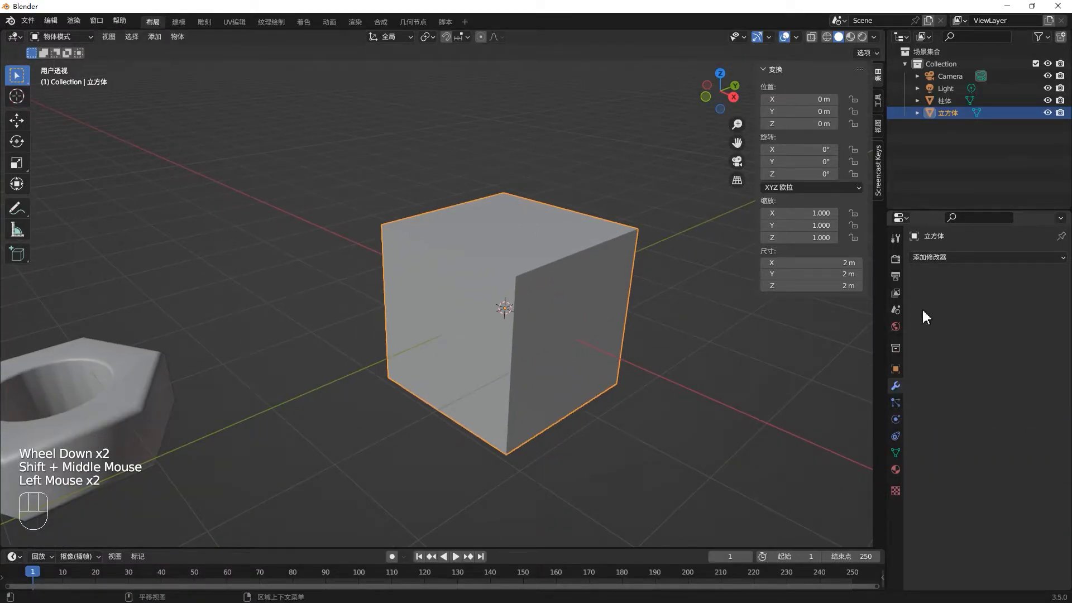
- Add a Subdivision Surface modifier to the cube and enter Edit Mode to view the original cage around the subdivided shape
{"action": "left_click", "coordinate": [951, 258]}
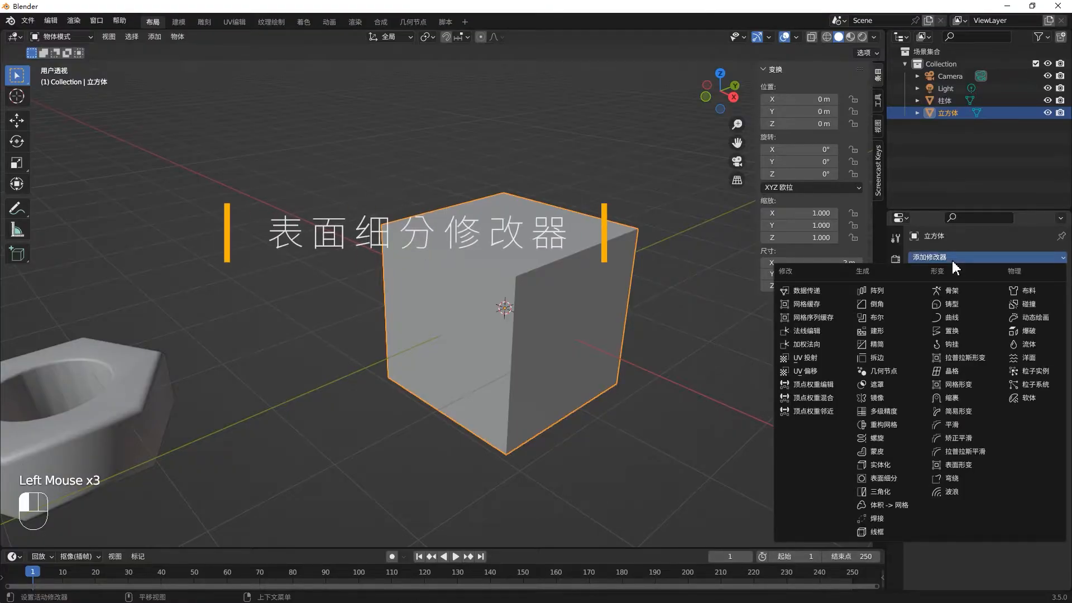
{"action": "left_click", "coordinate": [879, 479]}
{"action": "middle_click_drag", "start_coordinate": [508, 336], "coordinate": [560, 265]}
{"action": "key", "text": "Tab"}
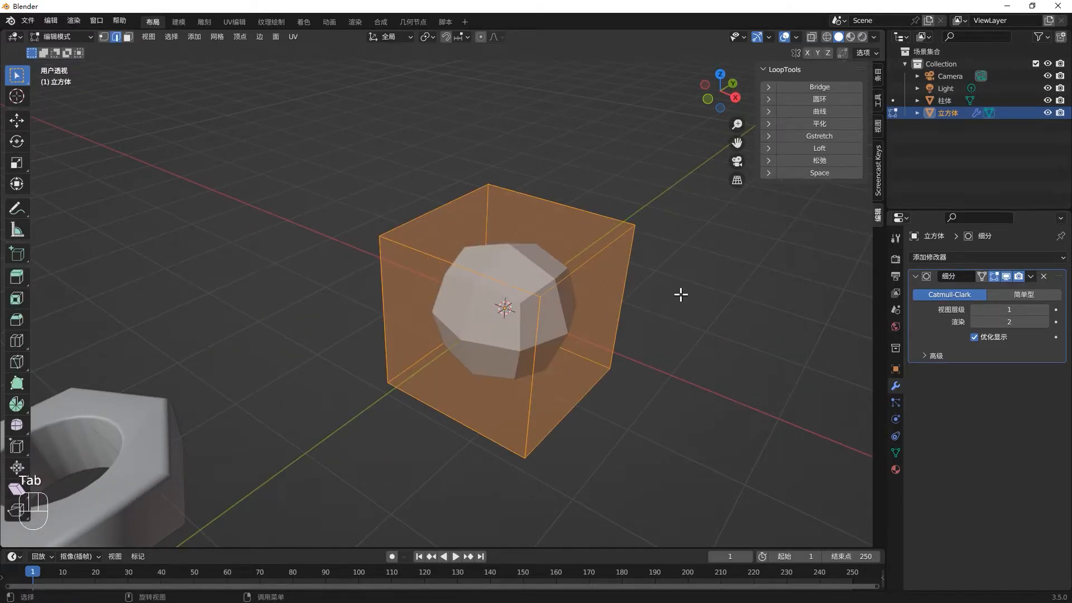
{"action": "middle_click_drag", "start_coordinate": [628, 307], "coordinate": [670, 259]}
{"action": "key", "text": "KP_1"}
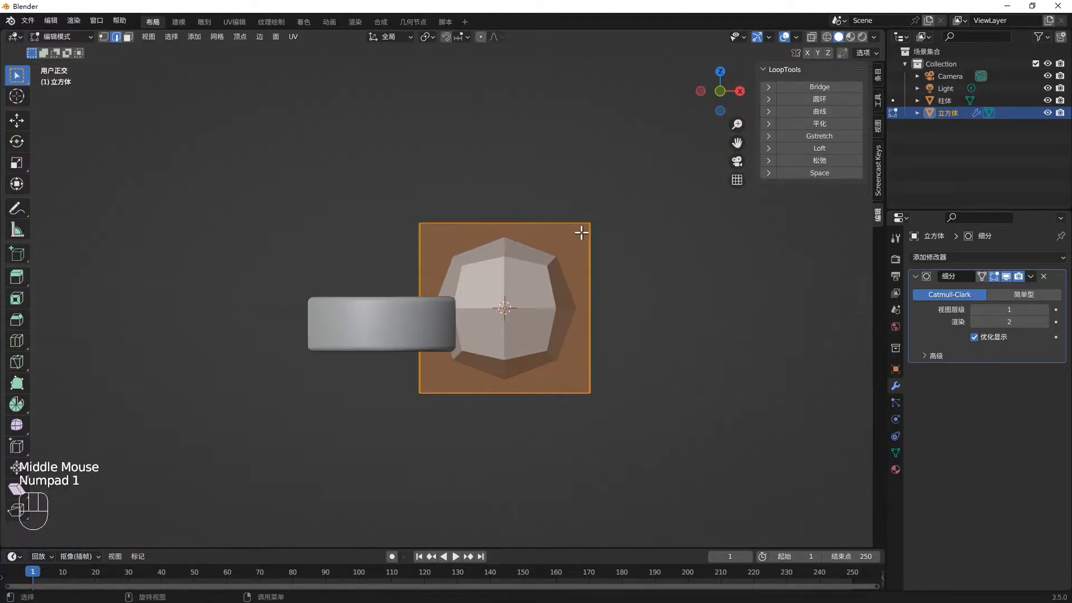
{"action": "middle_click_drag", "start_coordinate": [617, 236], "coordinate": [551, 302]}
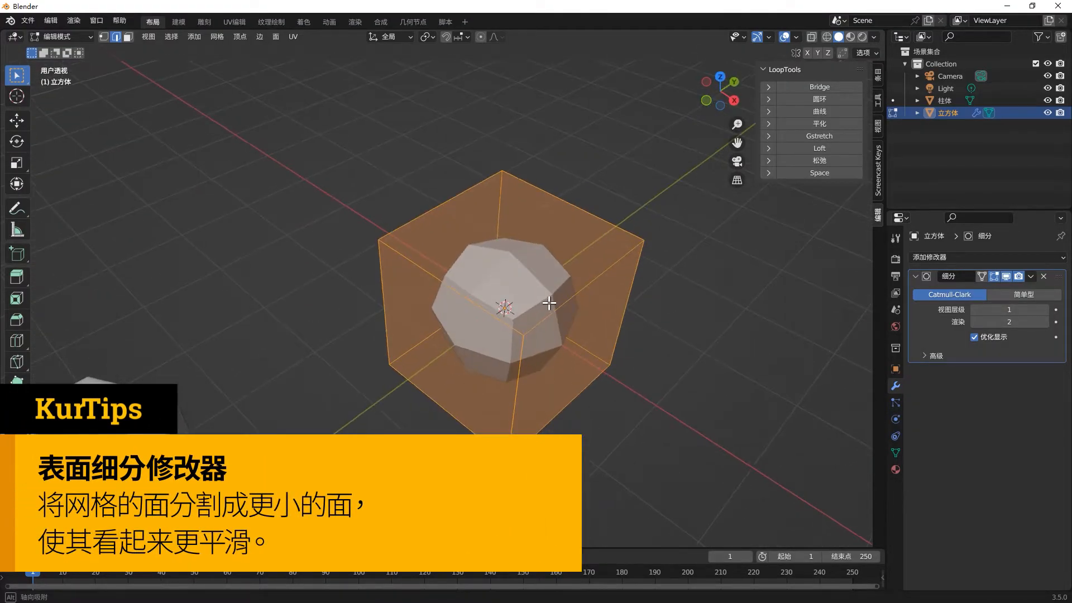
- Preview viewport subdivision level 2, return it to 1, and render the image to compare it with the viewport
{"action": "left_click", "coordinate": [1043, 307]}
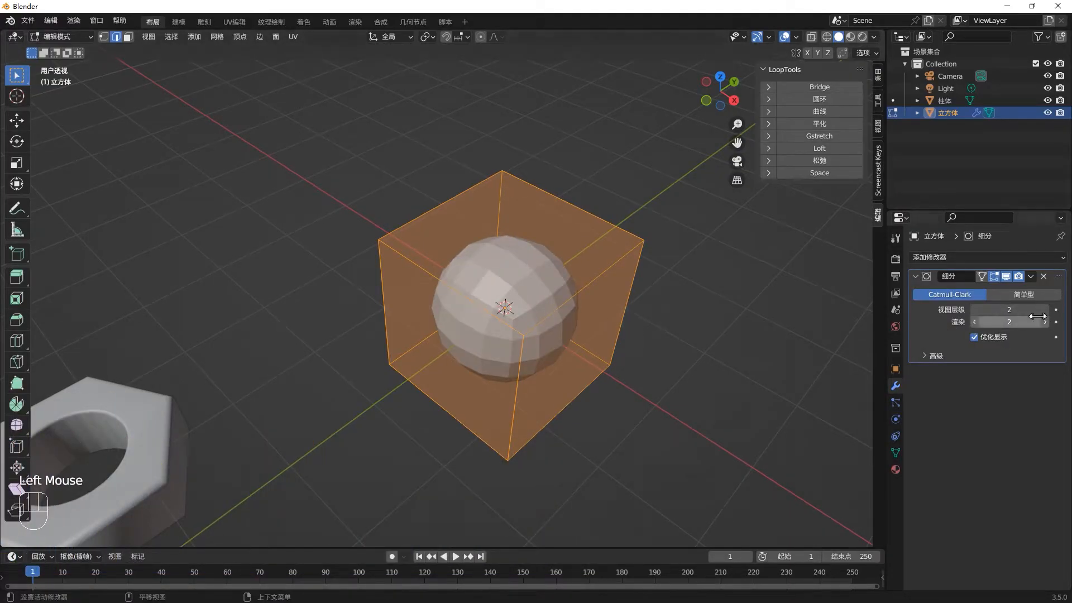
{"action": "left_click", "coordinate": [973, 309]}
{"action": "middle_click_drag", "start_coordinate": [497, 319], "coordinate": [502, 315]}
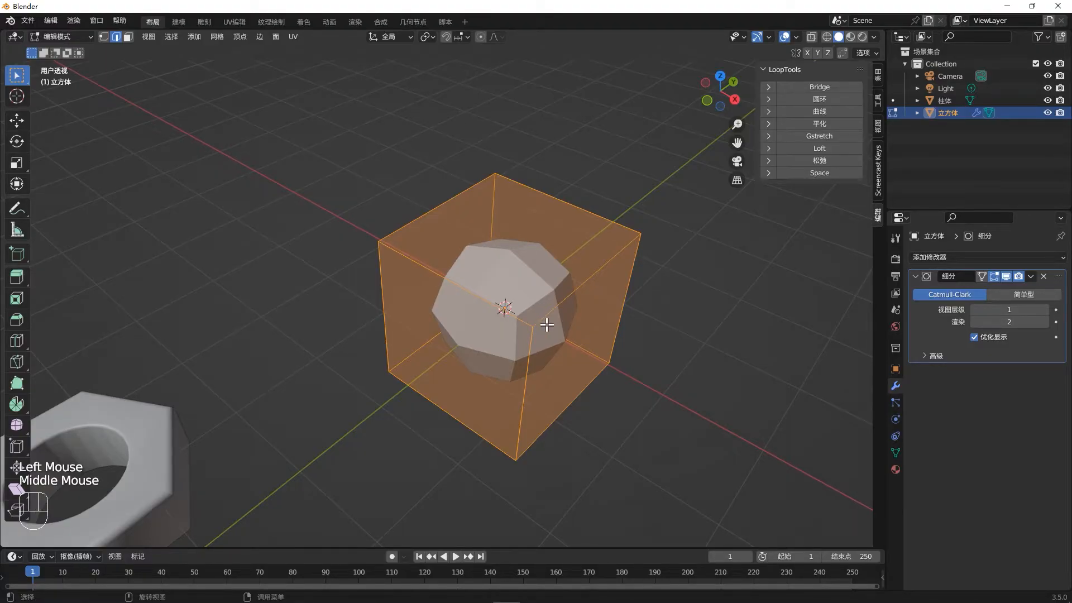
{"action": "key", "text": "F12"}
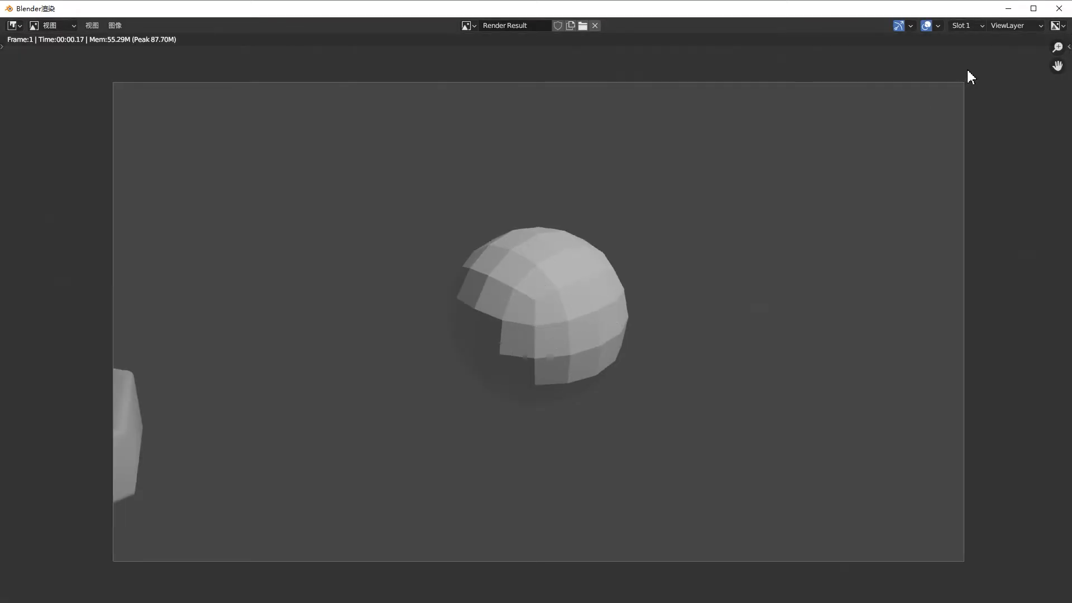
{"action": "left_click", "coordinate": [1059, 9]}
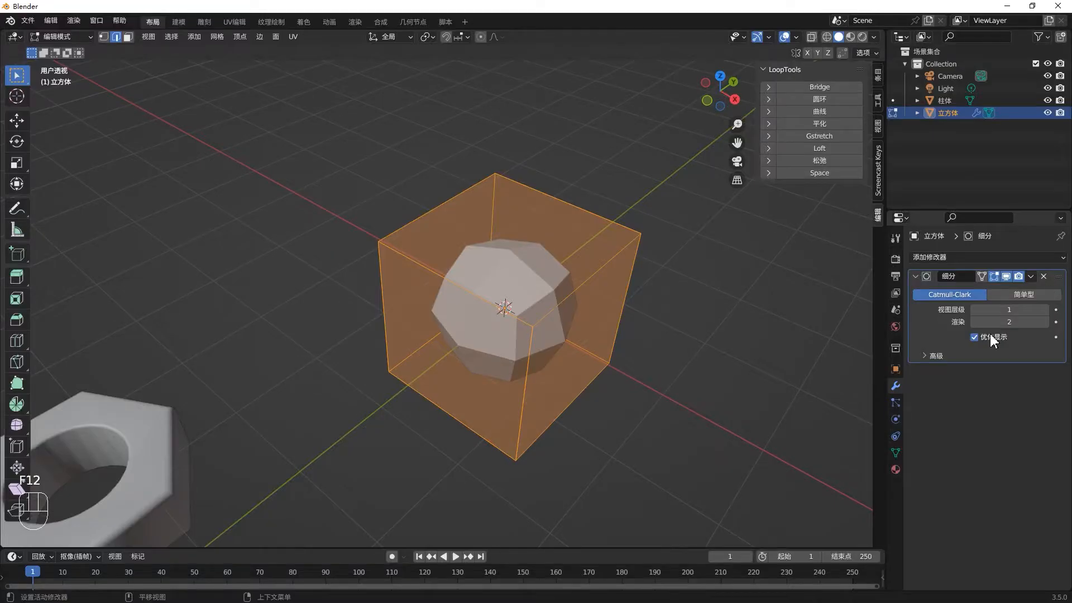
- Set the viewport subdivision level to 2, and test-render the cube at render level 1 before returning that level to 2
{"action": "left_click", "coordinate": [1045, 309]}
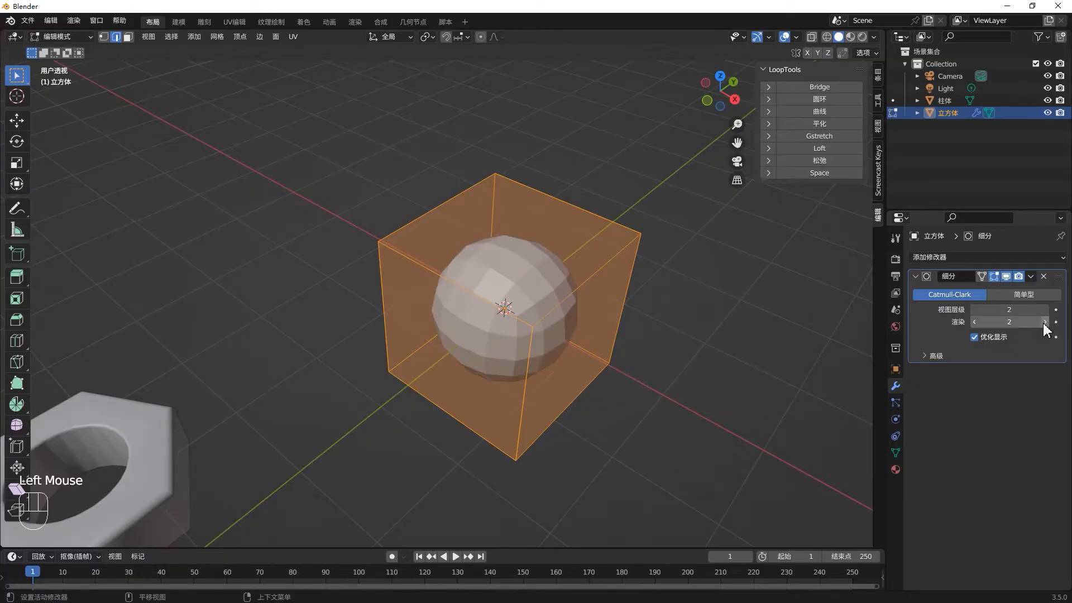
{"action": "left_click", "coordinate": [981, 324]}
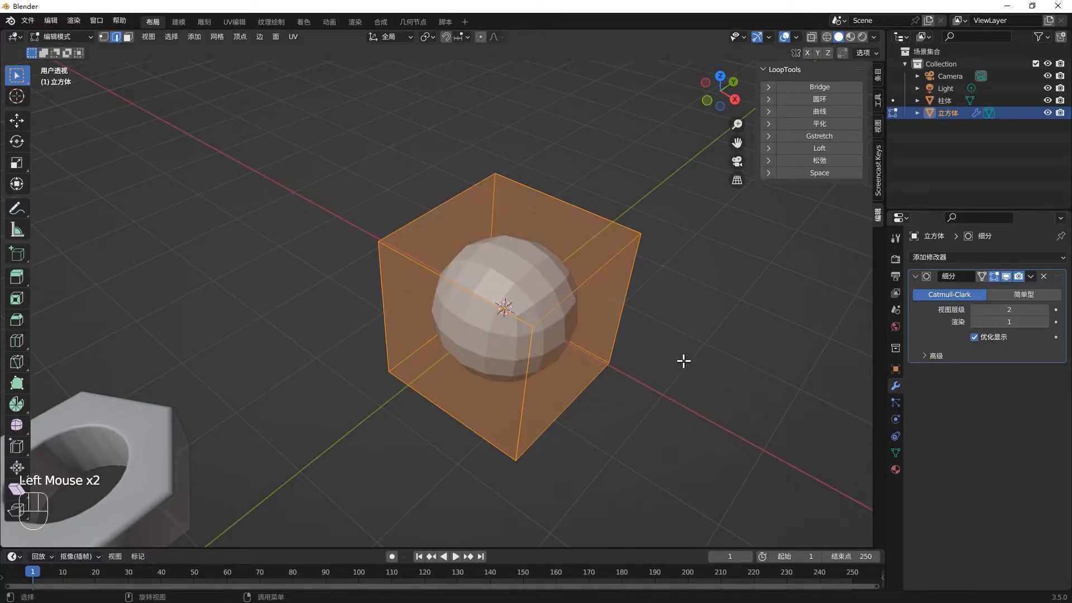
{"action": "key", "text": "F12"}
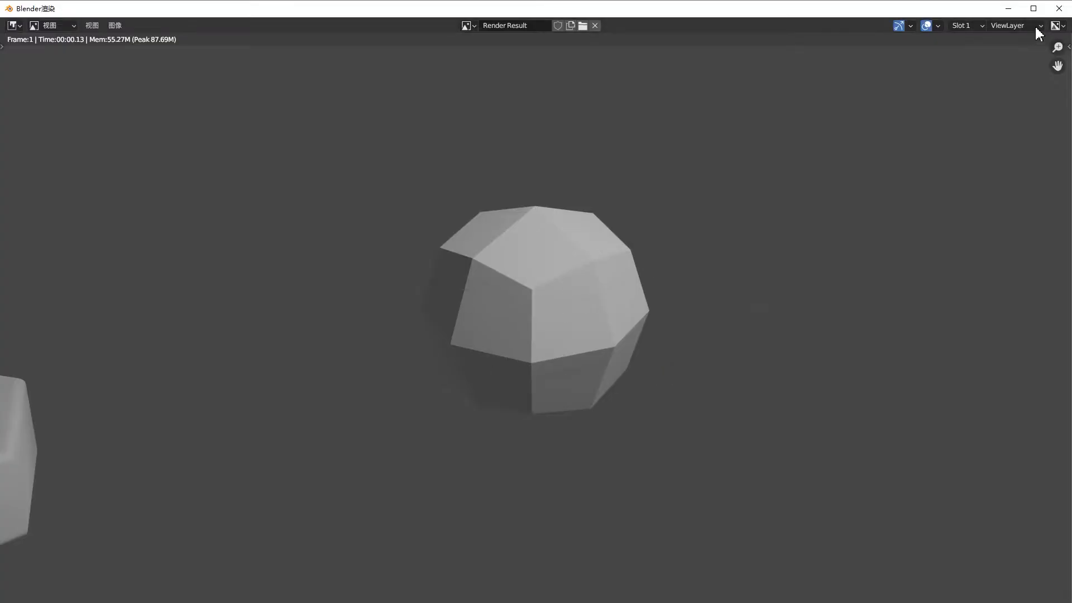
{"action": "left_click", "coordinate": [1059, 8]}
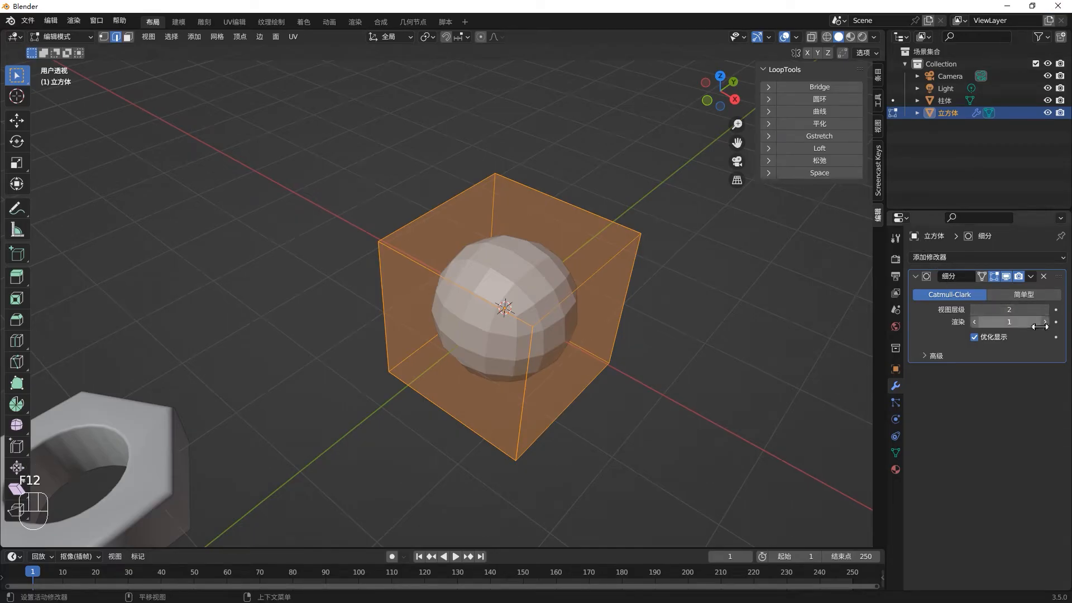
{"action": "left_click", "coordinate": [1043, 324]}
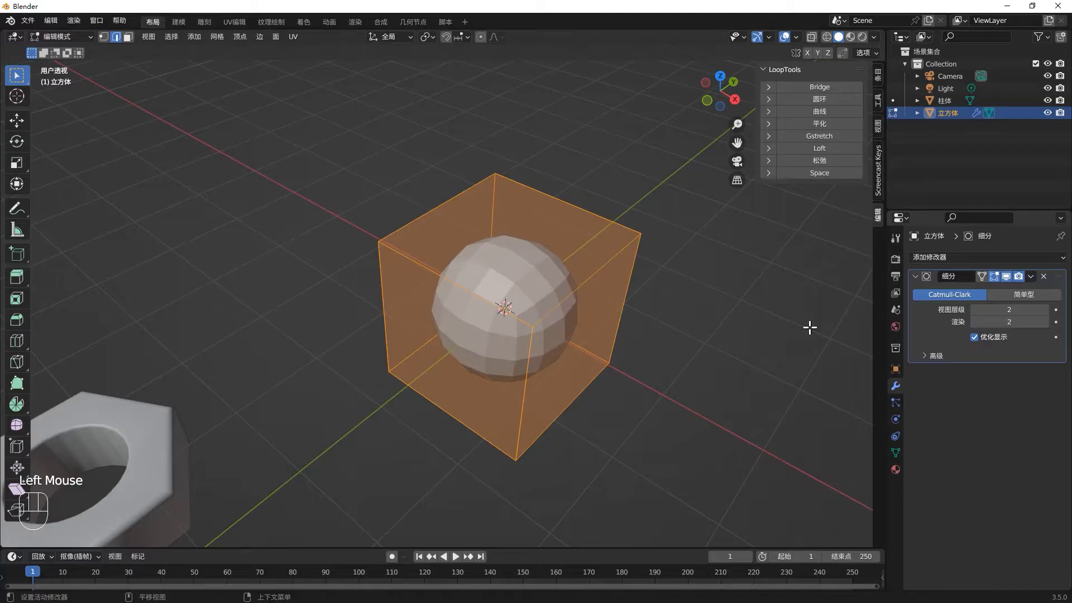
- Add two horizontal loop cuts around the cube, sliding one close to the top edge and the other close to the bottom with factor 0.975
{"action": "scroll", "coordinate": [546, 368], "scroll_direction": "down", "scroll_amount": 2}
{"action": "middle_click_drag", "start_coordinate": [545, 368], "coordinate": [522, 329]}
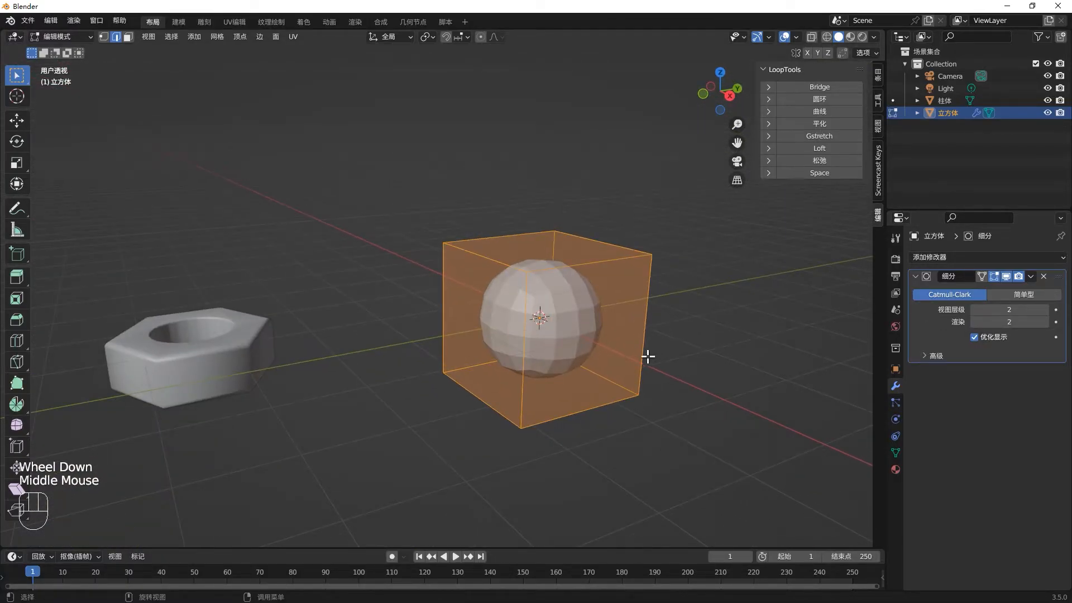
{"action": "key", "text": "ctrl+r"}
{"action": "left_click", "coordinate": [546, 354]}
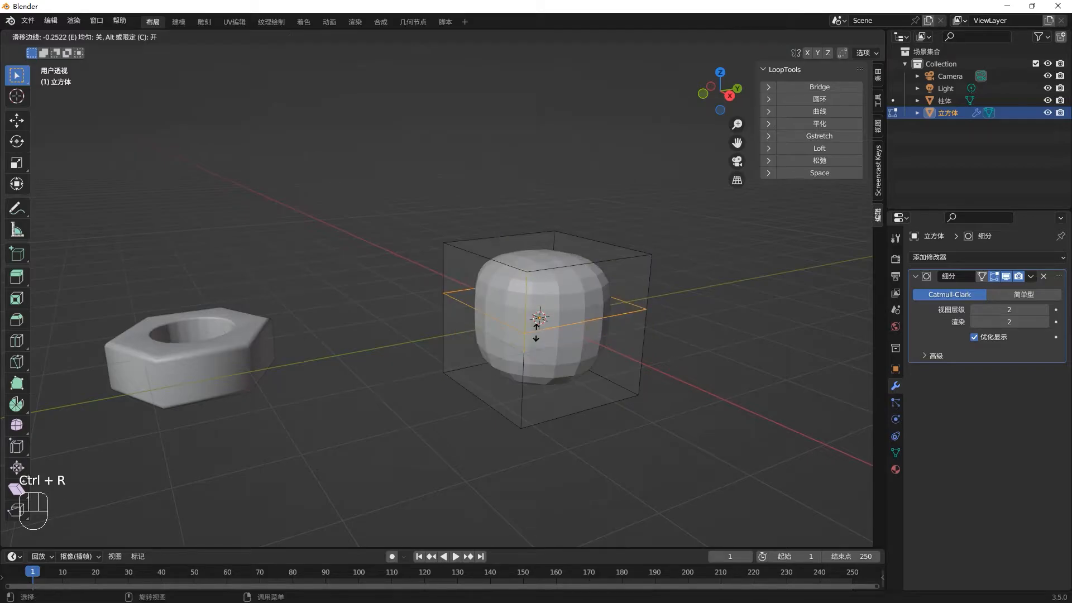
{"action": "left_click", "coordinate": [539, 279]}
{"action": "key", "text": "ctrl+r"}
{"action": "left_click", "coordinate": [522, 345]}
{"action": "left_click", "coordinate": [519, 355]}
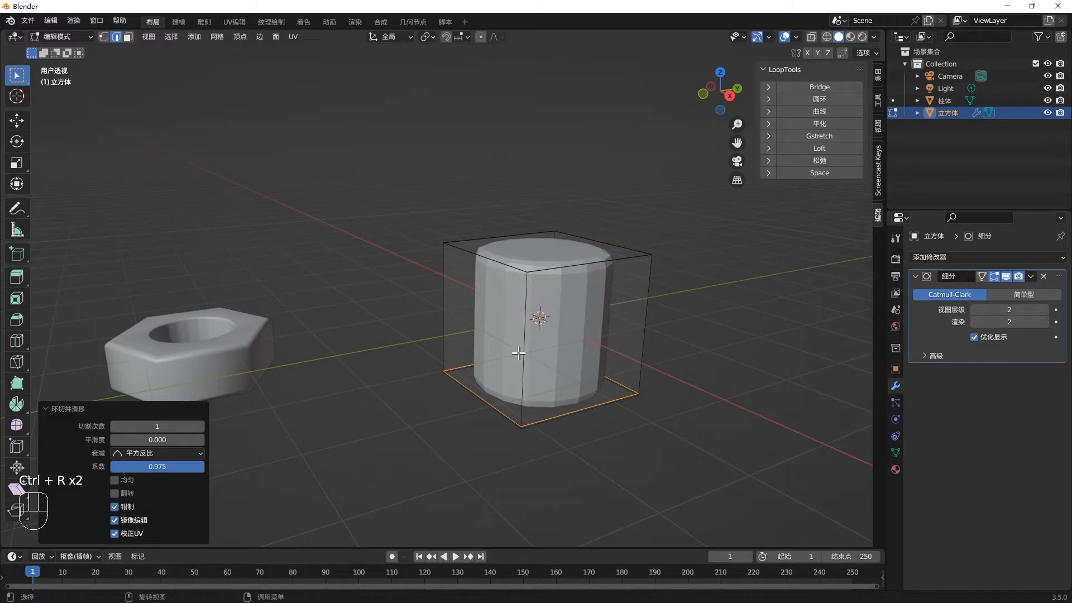
- Add a centred horizontal loop cut around the subdivided cube and scale it outward by about 1.3 into a barrel shape
{"action": "key", "text": "ctrl+r"}
{"action": "left_click", "coordinate": [522, 340]}
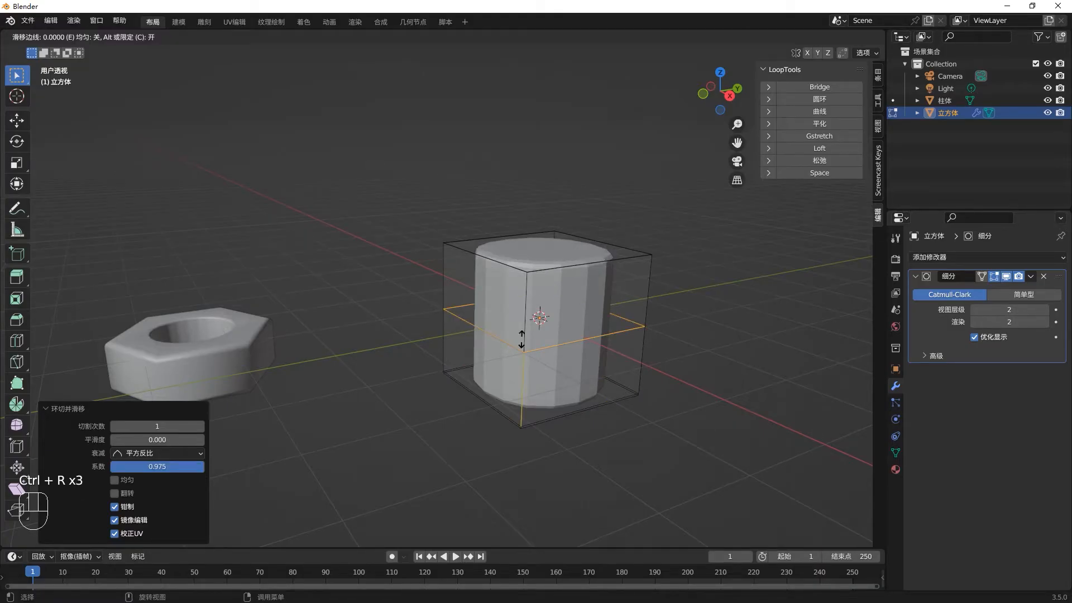
{"action": "right_click", "coordinate": [520, 338]}
{"action": "key", "text": "s"}
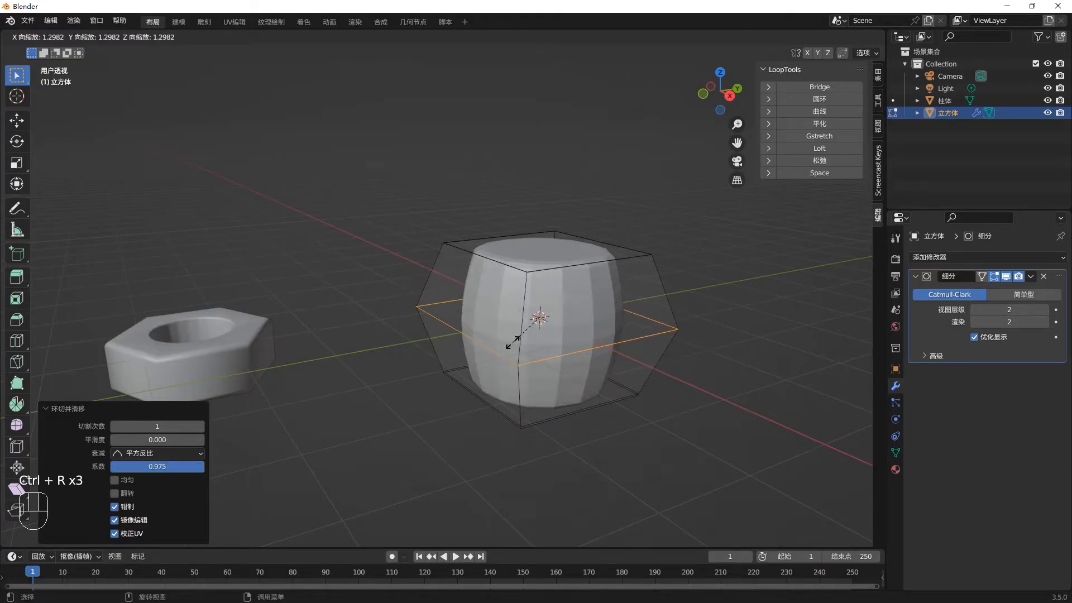
{"action": "left_click", "coordinate": [562, 341]}
- Return to Object Mode and compare the barrel with its Subdivision Surface modifier hidden and shown in the viewport
{"action": "middle_click_drag", "start_coordinate": [599, 289], "coordinate": [614, 317]}
{"action": "key", "text": "Tab"}
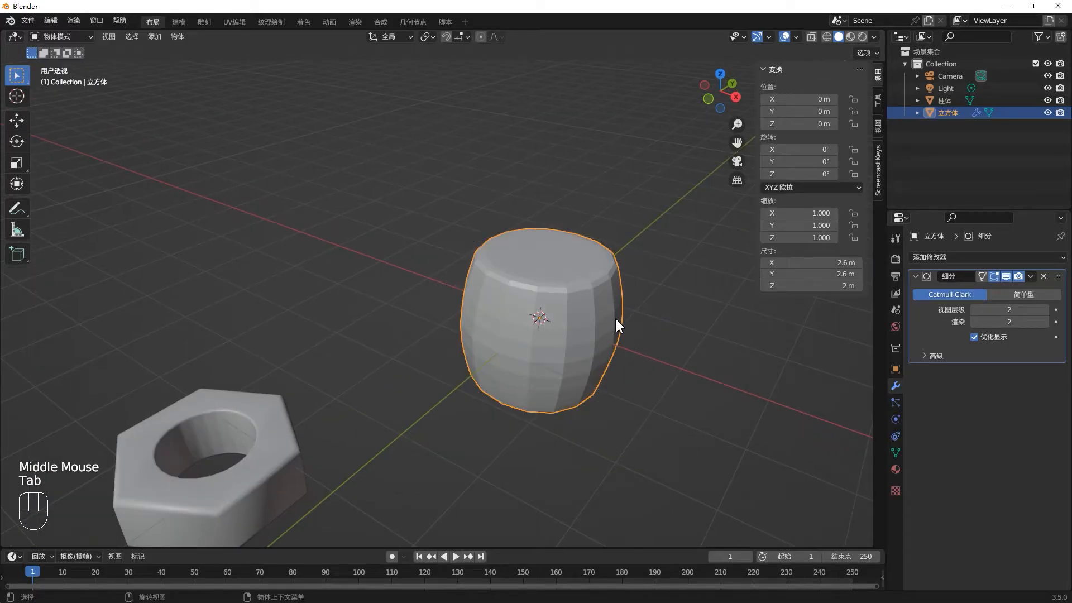
{"action": "left_click", "coordinate": [1005, 275]}
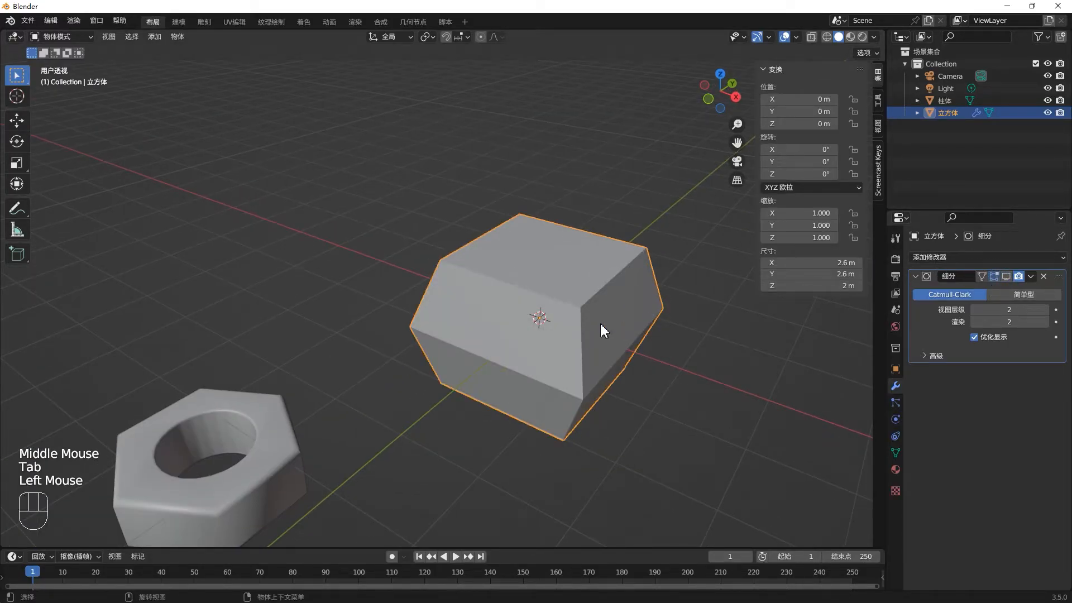
{"action": "left_click", "coordinate": [1005, 275]}
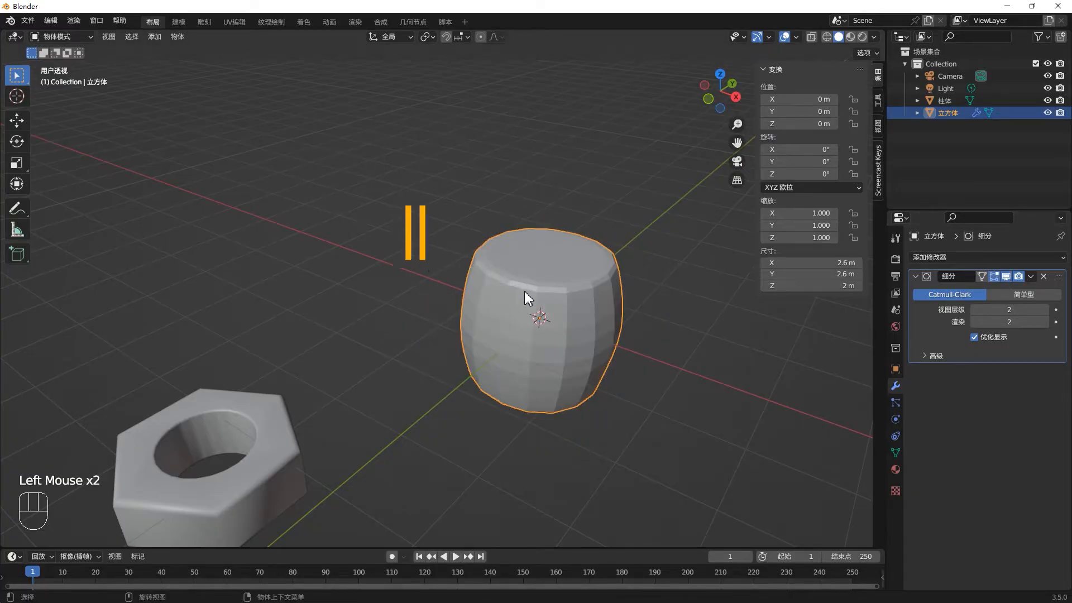
- Move the barrel away from the origin past the nut, to about X -0.41, Y -6.25, Z -1.6 m
{"action": "middle_click_drag", "start_coordinate": [549, 294], "coordinate": [494, 312]}
{"action": "left_click", "coordinate": [570, 335]}
{"action": "key", "text": "g"}
{"action": "left_click", "coordinate": [414, 386]}
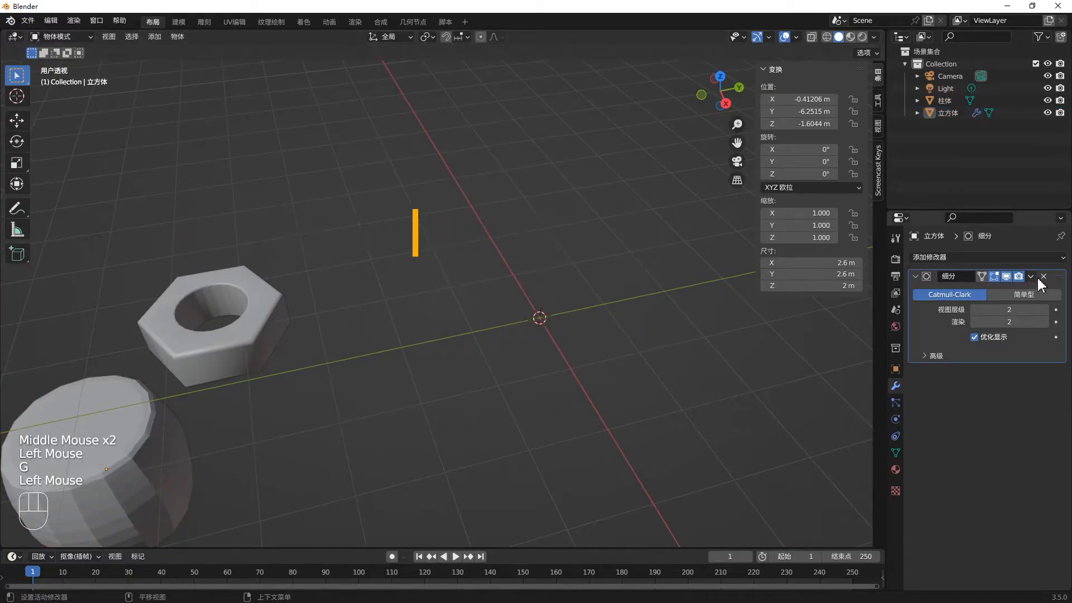
- Add a plane at the origin and give it a Solidify modifier
{"action": "left_click", "coordinate": [626, 341]}
{"action": "key", "text": "shift+a"}
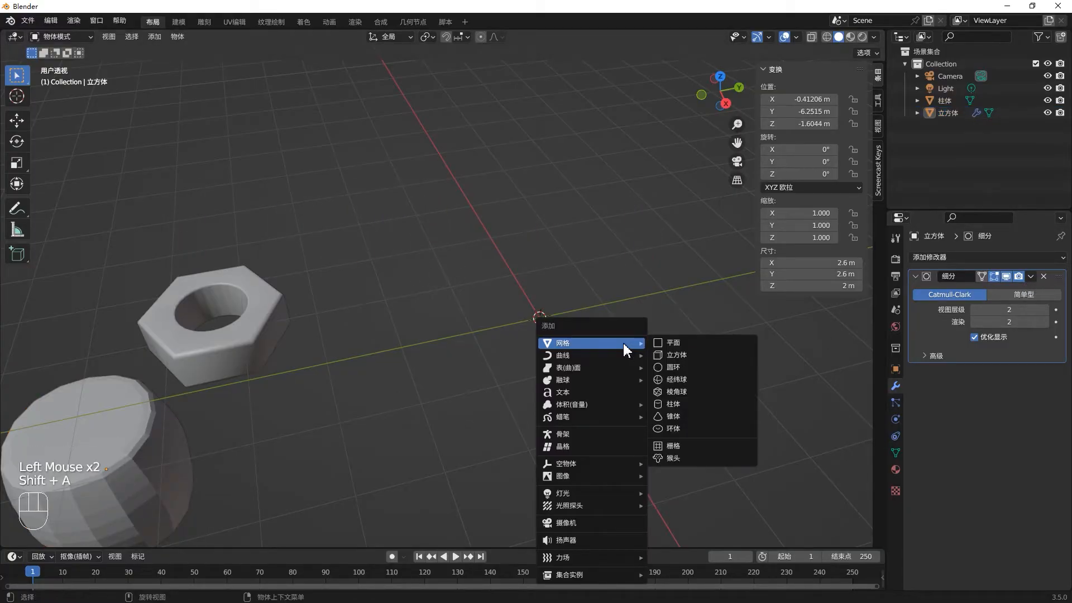
{"action": "left_click", "coordinate": [672, 342]}
{"action": "middle_click_drag", "start_coordinate": [628, 364], "coordinate": [642, 342]}
{"action": "left_click", "coordinate": [999, 256]}
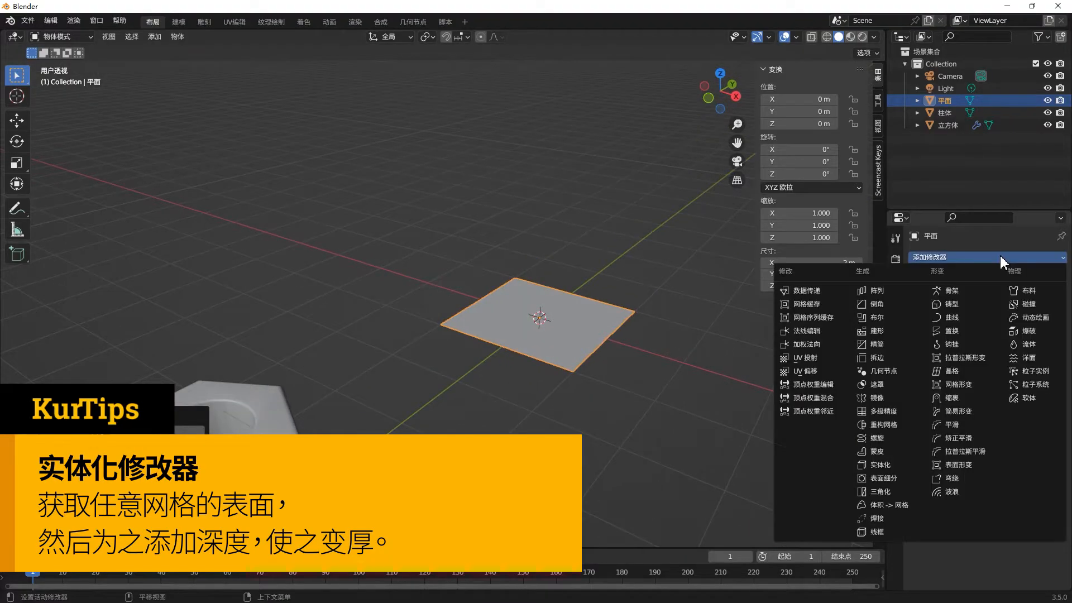
{"action": "left_click", "coordinate": [886, 461]}
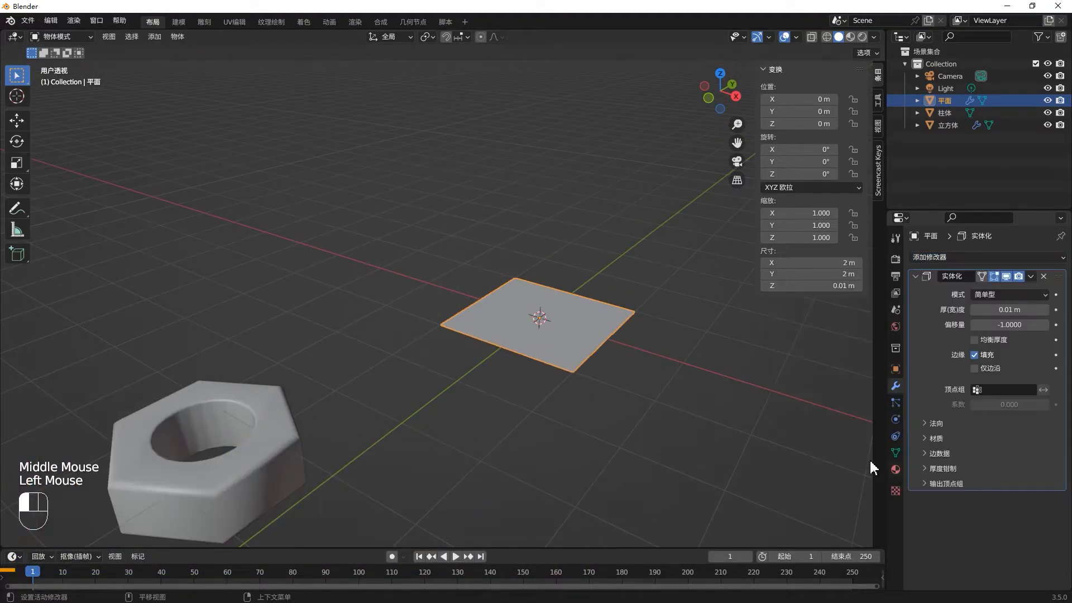
- Set the plane's Solidify thickness to 1 m
{"action": "scroll", "coordinate": [568, 323], "scroll_direction": "up", "scroll_amount": 1}
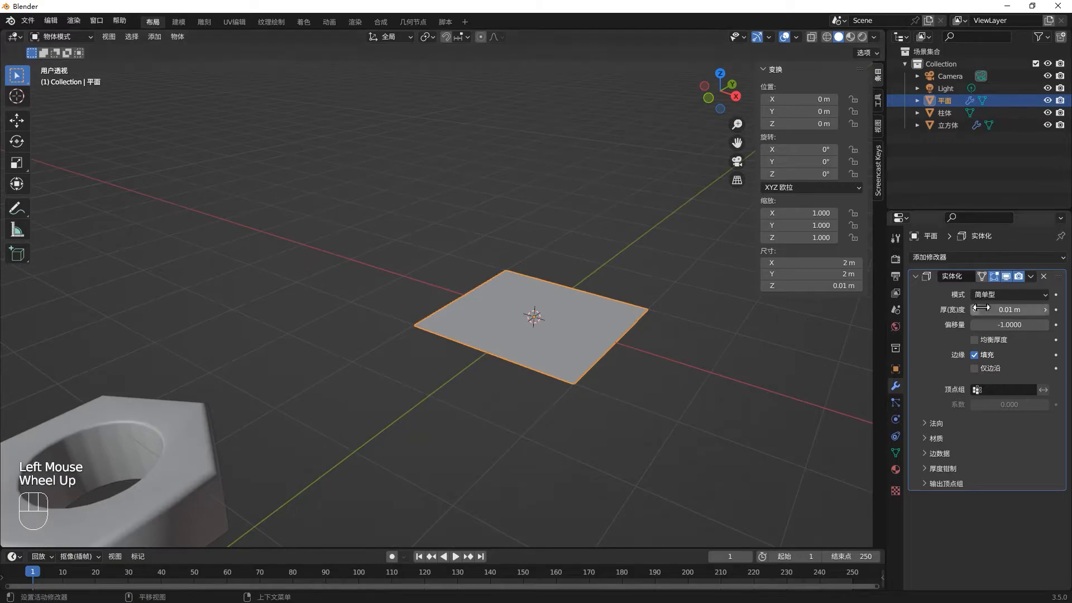
{"action": "left_click", "coordinate": [535, 334]}
{"action": "left_click_drag", "start_coordinate": [1008, 311], "coordinate": [1033, 310]}
{"action": "left_click", "coordinate": [1013, 309]}
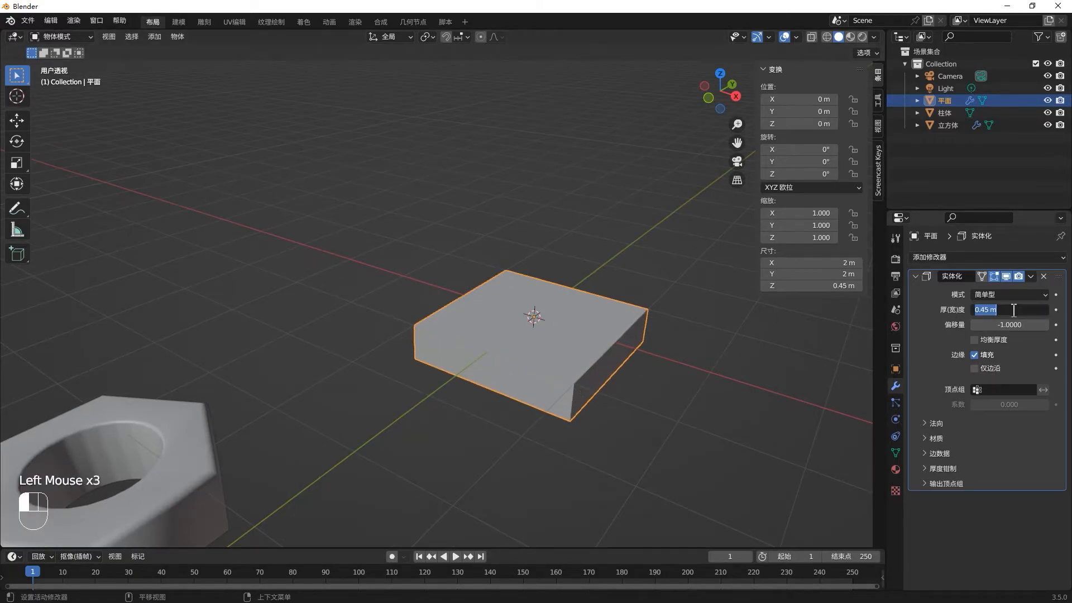
{"action": "type", "text": "1"}
{"action": "key", "text": "Return"}
- Set the Solidify offset to 1, and return it to -1
{"action": "left_click", "coordinate": [1005, 325]}
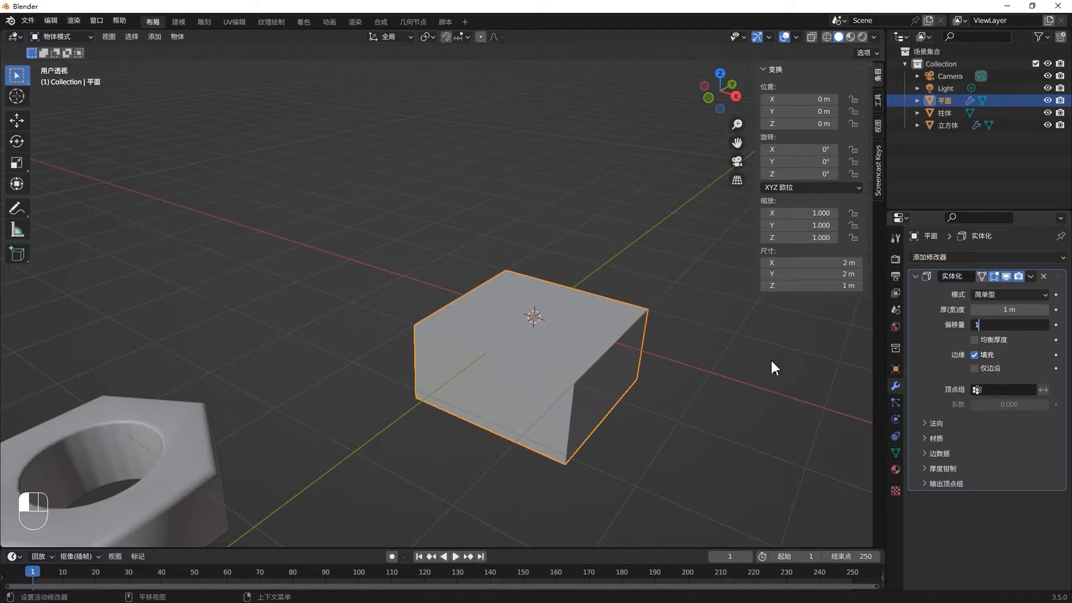
{"action": "type", "text": "1"}
{"action": "key", "text": "Return"}
{"action": "left_click", "coordinate": [1013, 325]}
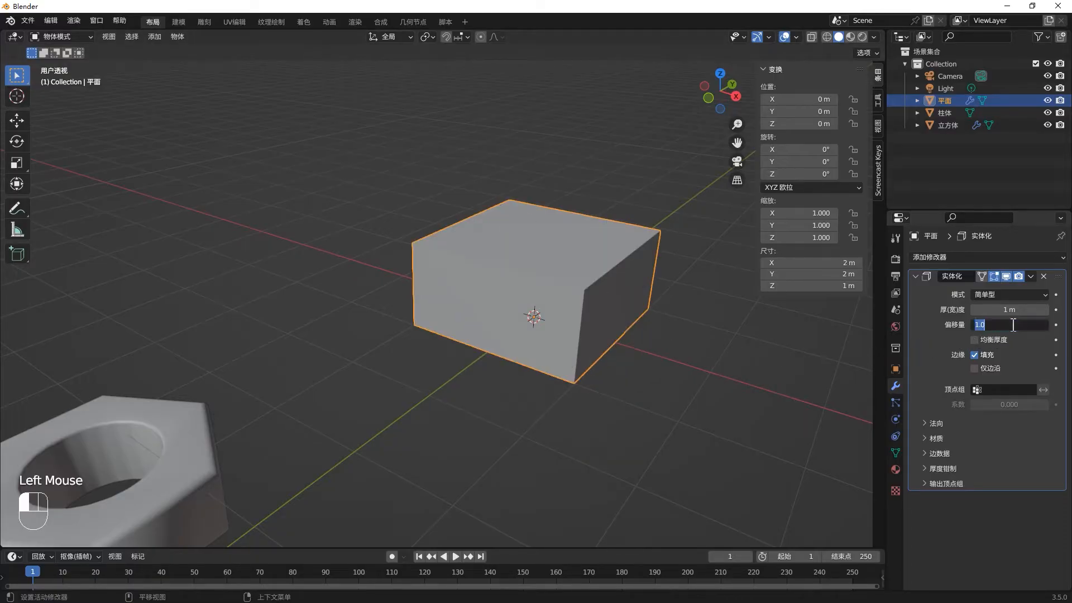
{"action": "type", "text": "-1"}
{"action": "key", "text": "Return"}
- Move the solidified plane away from the origin to about X -3.4, Y -2.6, Z 1.47 m
{"action": "middle_click_drag", "start_coordinate": [709, 381], "coordinate": [570, 354]}
{"action": "key", "text": "g"}
{"action": "left_click", "coordinate": [192, 230]}
- Add a new cube at the origin
{"action": "key", "text": "shift+a"}
{"action": "left_click", "coordinate": [553, 368]}
{"action": "scroll", "coordinate": [554, 371], "scroll_direction": "down", "scroll_amount": 1}
- Try beveling the new cube's four top edges in Edit Mode by about 0.145 m with 4 segments, and undo the bevel
{"action": "key", "text": "Tab"}
{"action": "left_click", "coordinate": [561, 357]}
{"action": "left_click", "coordinate": [561, 355], "text": "alt"}
{"action": "left_click", "coordinate": [565, 354], "text": "alt"}
{"action": "left_click", "coordinate": [543, 360], "text": "alt"}
{"action": "left_click", "coordinate": [569, 352], "text": "alt"}
{"action": "left_click_drag", "start_coordinate": [653, 363], "coordinate": [393, 205]}
{"action": "left_click_drag", "start_coordinate": [359, 199], "coordinate": [708, 376]}
{"action": "middle_click_drag", "start_coordinate": [708, 376], "coordinate": [664, 376]}
{"action": "key", "text": "ctrl+b"}
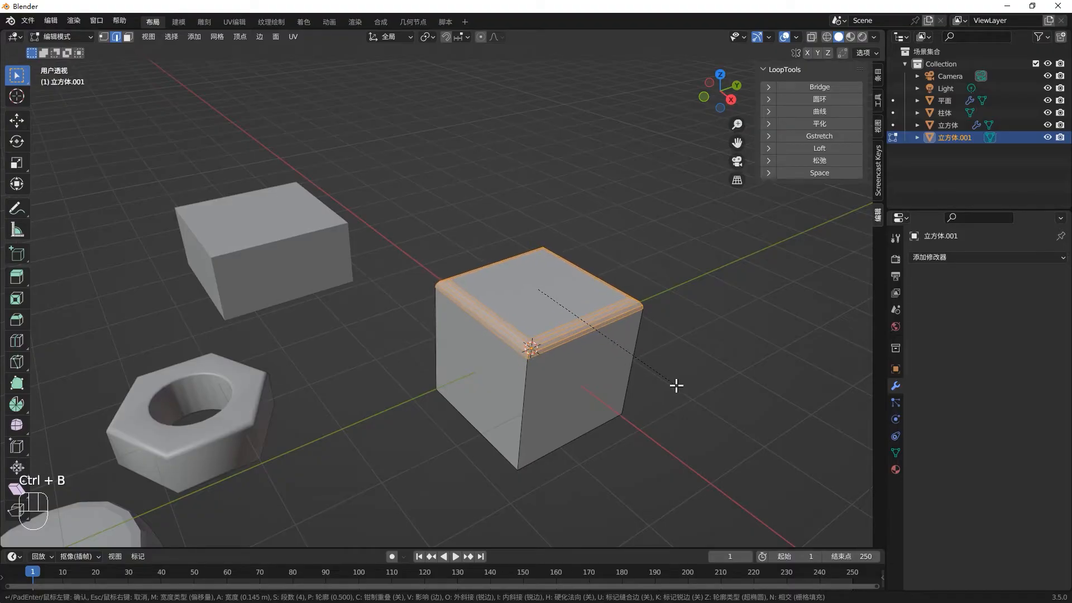
{"action": "left_click", "coordinate": [676, 385]}
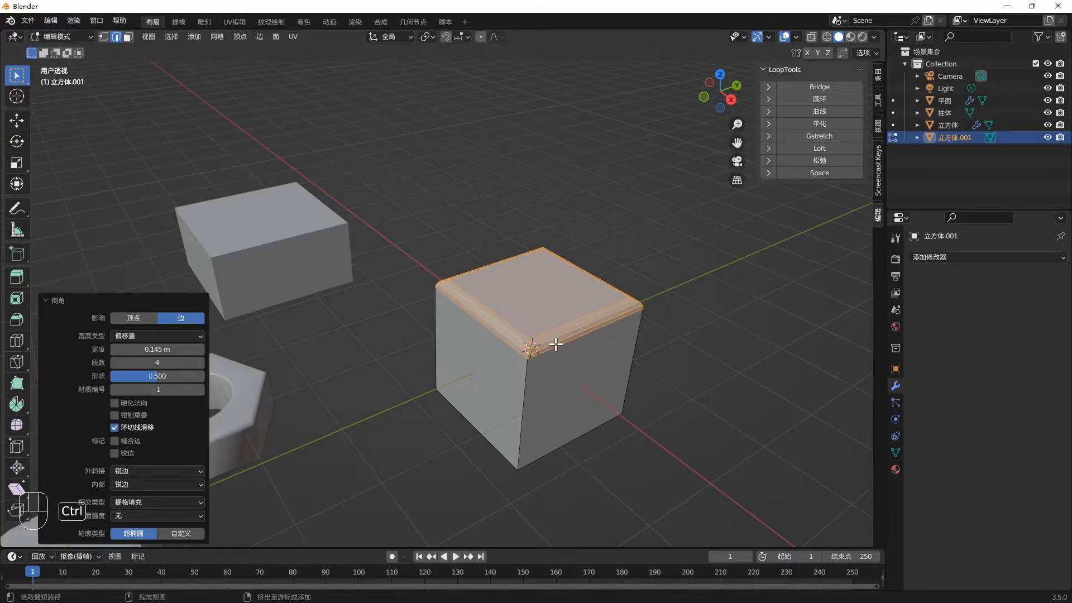
{"action": "key", "text": "ctrl+z"}
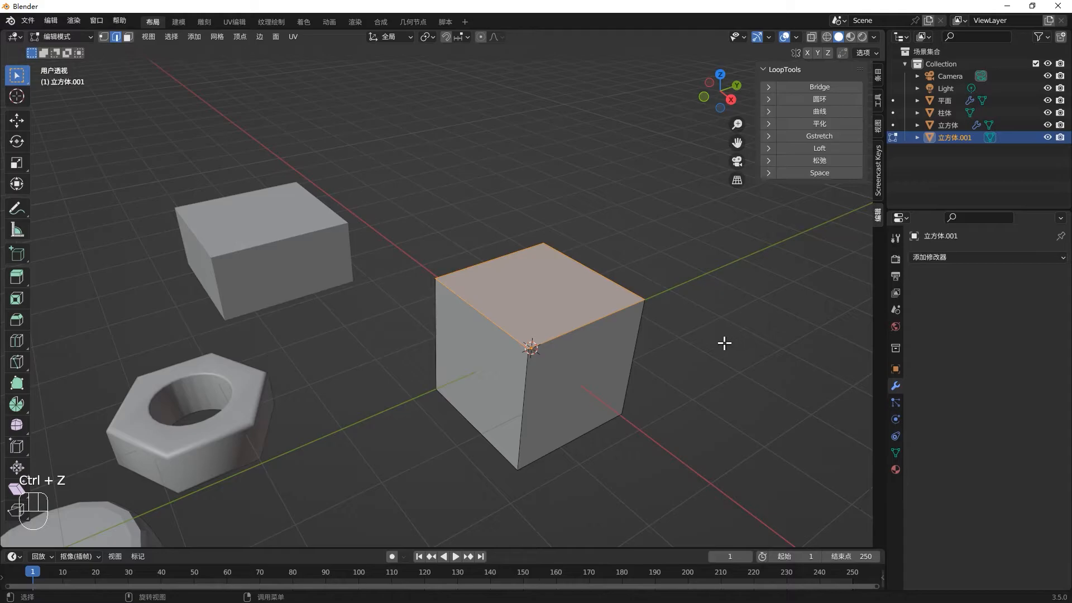
- Select the whole cube mesh, return to Object Mode, and add a Bevel modifier to the cube
{"action": "key", "text": "a"}
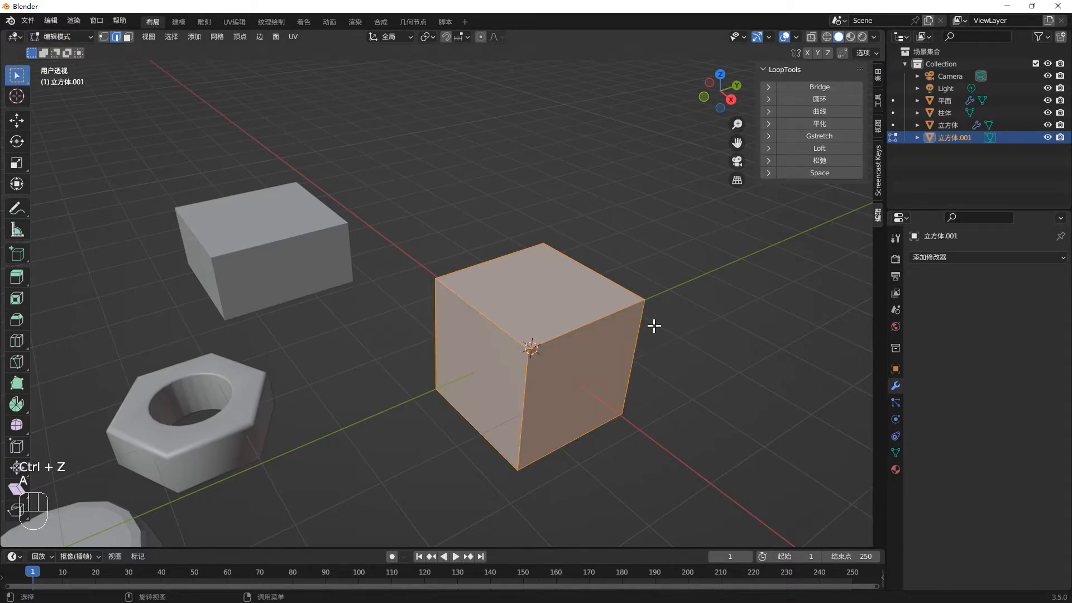
{"action": "key", "text": "Tab"}
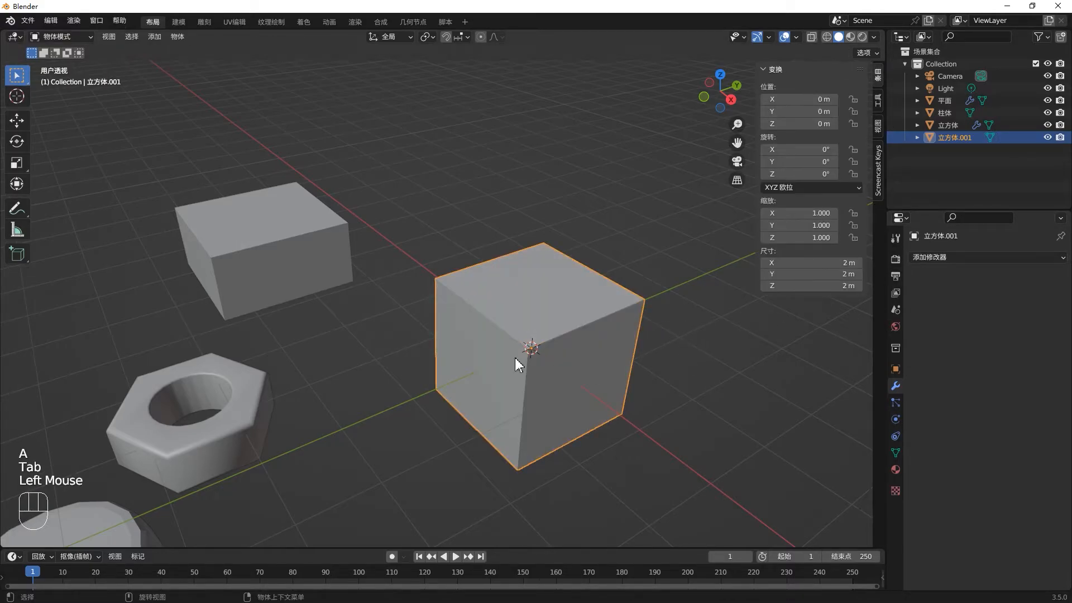
{"action": "left_click", "coordinate": [954, 258]}
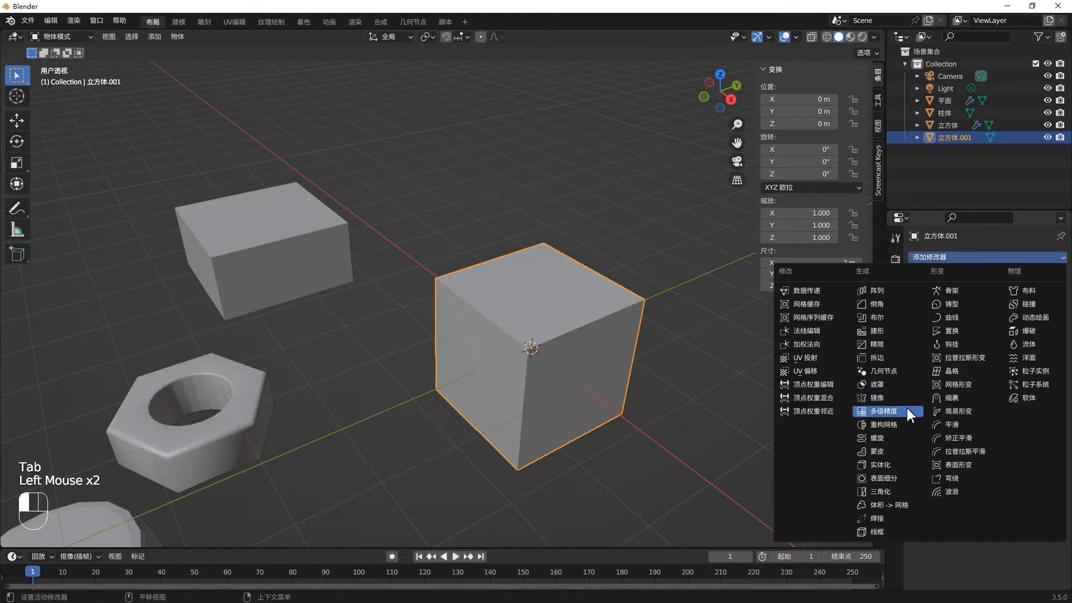
{"action": "left_click", "coordinate": [902, 304]}
{"action": "middle_click_drag", "start_coordinate": [507, 345], "coordinate": [772, 359]}
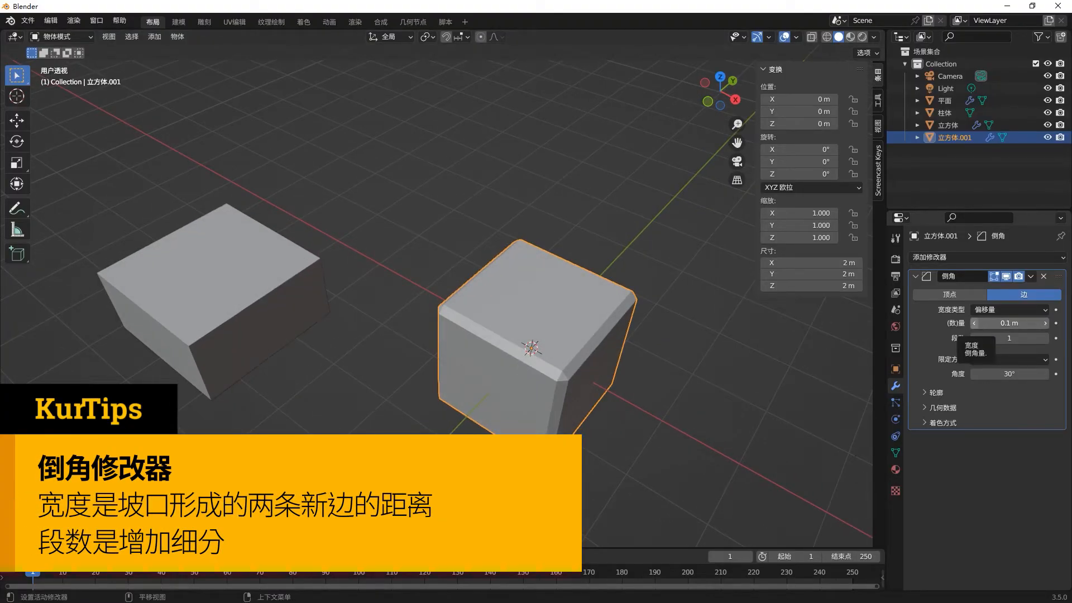
- Reduce the Bevel modifier's amount to 0.04 m
{"action": "left_click", "coordinate": [974, 323]}
{"action": "left_click", "coordinate": [974, 323]}
{"action": "left_click", "coordinate": [974, 323]}
{"action": "left_click", "coordinate": [974, 323]}
{"action": "left_click", "coordinate": [973, 324]}
{"action": "left_click", "coordinate": [974, 324]}
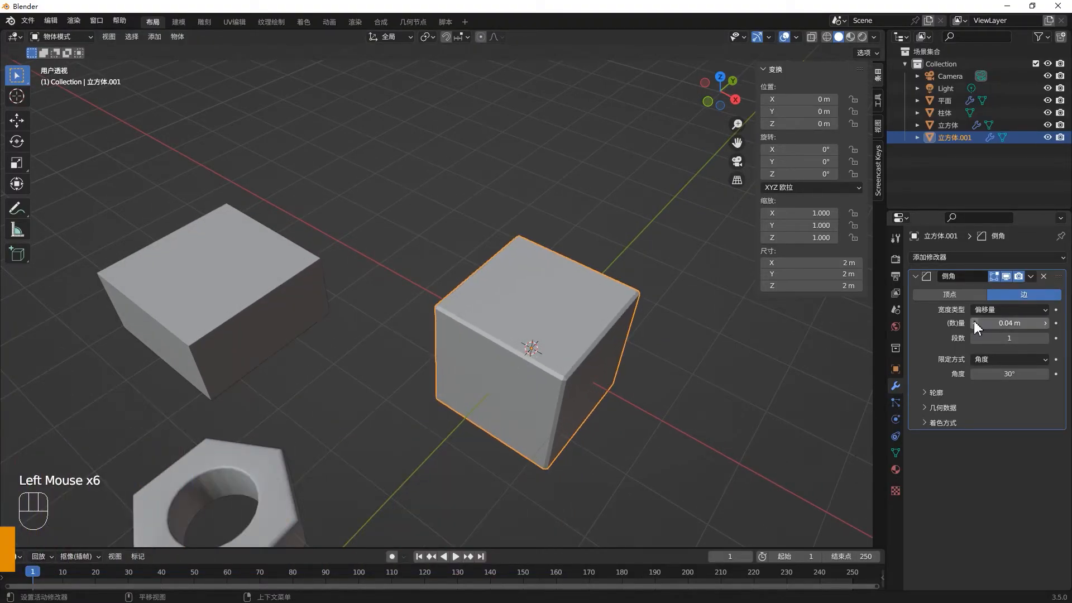
- Set the Bevel modifier to 7 segments and an amount of 0.11 m, and compare the cube with the modifier hidden and shown
{"action": "left_click", "coordinate": [1045, 338]}
{"action": "left_click", "coordinate": [1045, 338]}
{"action": "left_click", "coordinate": [1045, 339]}
{"action": "mouse_move", "coordinate": [570, 355]}
{"action": "middle_mouse_down"}
{"action": "mouse_move", "coordinate": [561, 373]}
{"action": "mouse_move", "coordinate": [583, 370]}
{"action": "middle_mouse_up"}
{"action": "left_click", "coordinate": [1045, 323]}
{"action": "left_click", "coordinate": [1045, 323]}
{"action": "left_click", "coordinate": [1044, 323]}
{"action": "left_click", "coordinate": [1045, 323]}
{"action": "left_click", "coordinate": [1045, 323]}
{"action": "left_click", "coordinate": [1045, 323]}
{"action": "left_click", "coordinate": [1045, 324]}
{"action": "left_click", "coordinate": [1045, 338]}
{"action": "left_click", "coordinate": [1044, 339]}
{"action": "left_click", "coordinate": [1045, 338]}
{"action": "left_click", "coordinate": [1006, 276]}
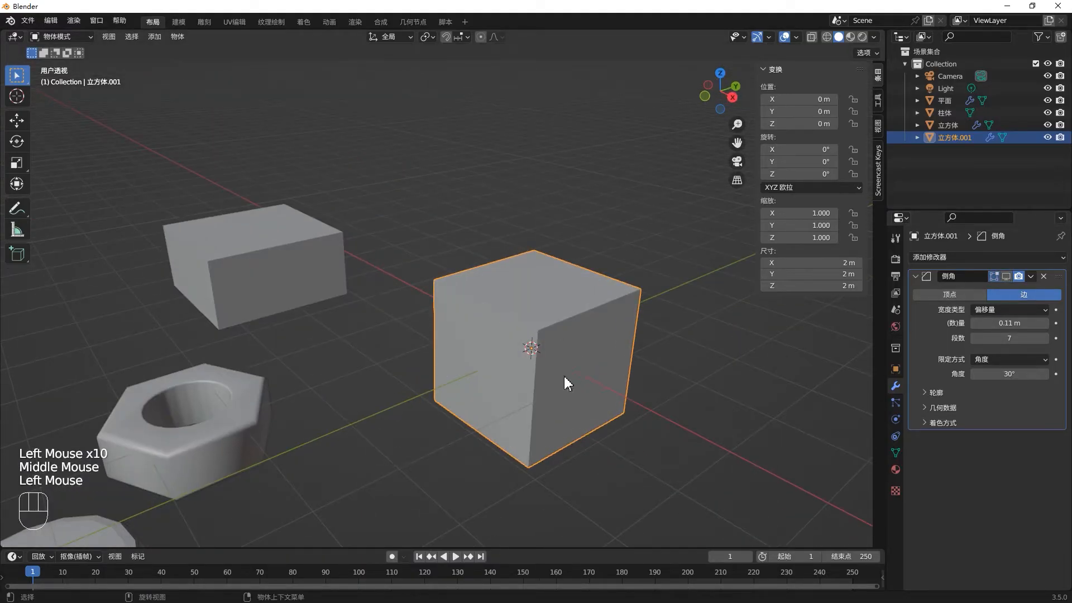
{"action": "left_click", "coordinate": [1008, 277]}
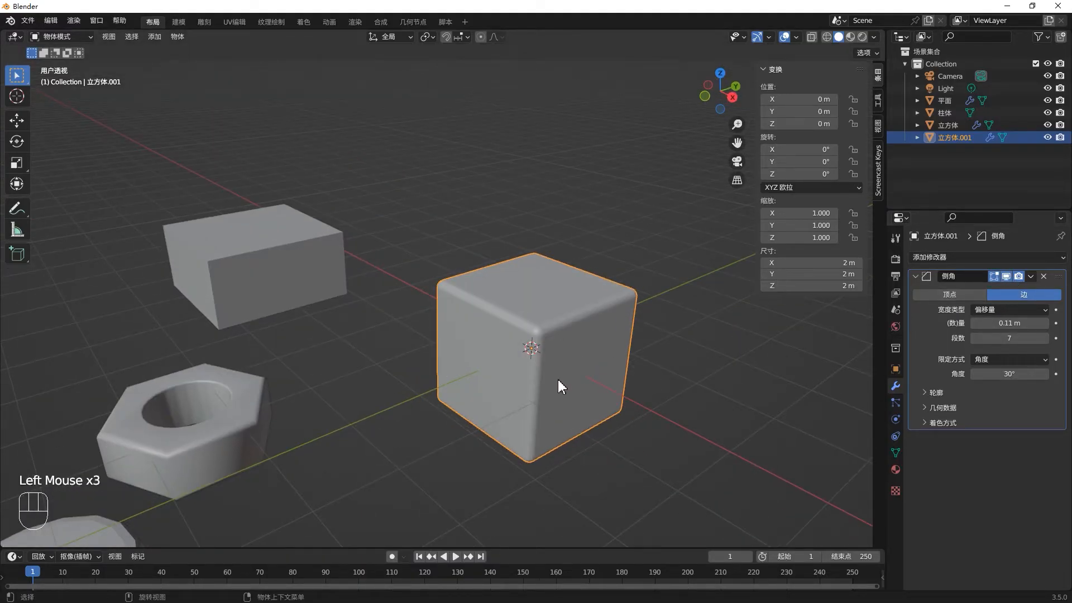
- Move the beveled cube away from the origin to about X -2.6, Y 2.5, Z 1.45 m
{"action": "key", "text": "g"}
{"action": "left_click", "coordinate": [651, 246]}
{"action": "scroll", "coordinate": [603, 326], "scroll_direction": "down", "scroll_amount": 2}
{"action": "middle_click_drag", "start_coordinate": [603, 325], "coordinate": [567, 399]}
{"action": "key", "text": "g"}
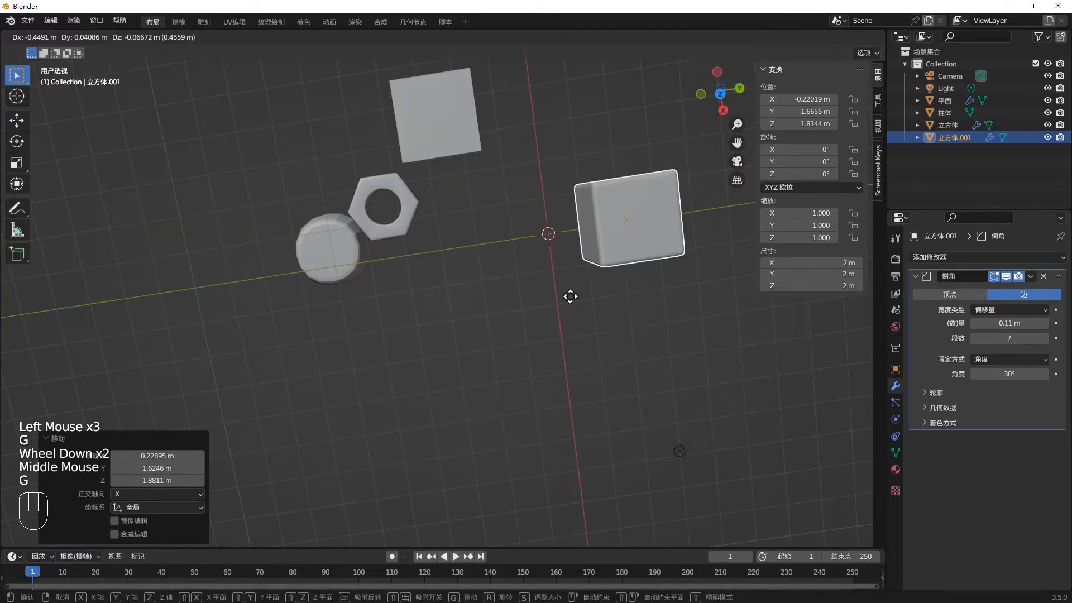
{"action": "left_click", "coordinate": [577, 236]}
{"action": "middle_click_drag", "start_coordinate": [581, 182], "coordinate": [584, 227]}
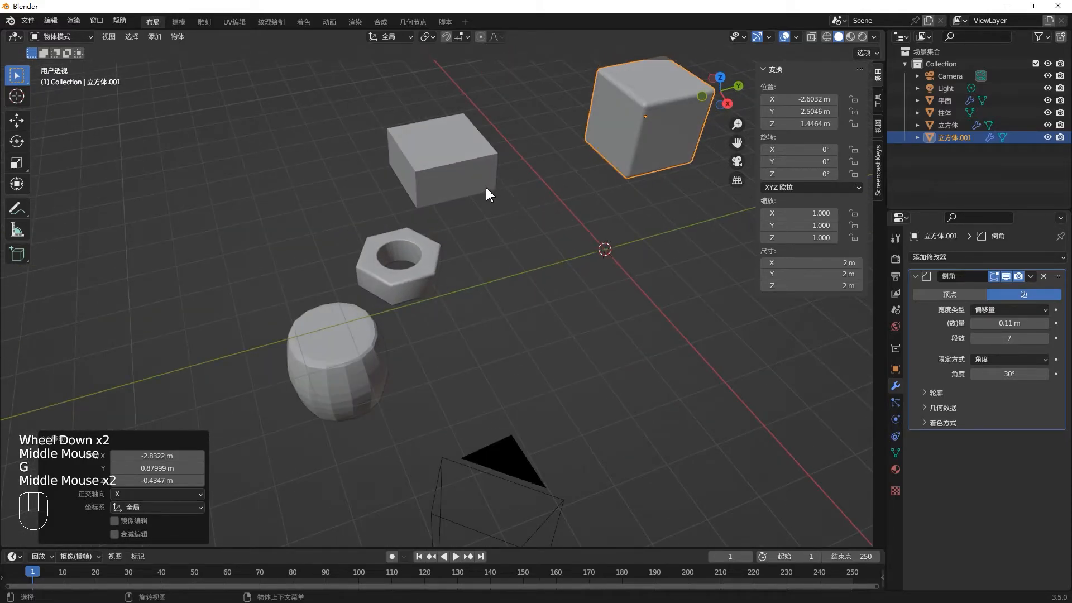
{"action": "key", "text": "ctrl+z"}
{"action": "key", "text": "ctrl+z"}
- Add a cube and a cylinder at the origin for the Boolean demonstration
{"action": "middle_click_drag", "start_coordinate": [485, 193], "coordinate": [624, 313]}
{"action": "key", "text": "shift+a"}
{"action": "mouse_move", "coordinate": [626, 311]}
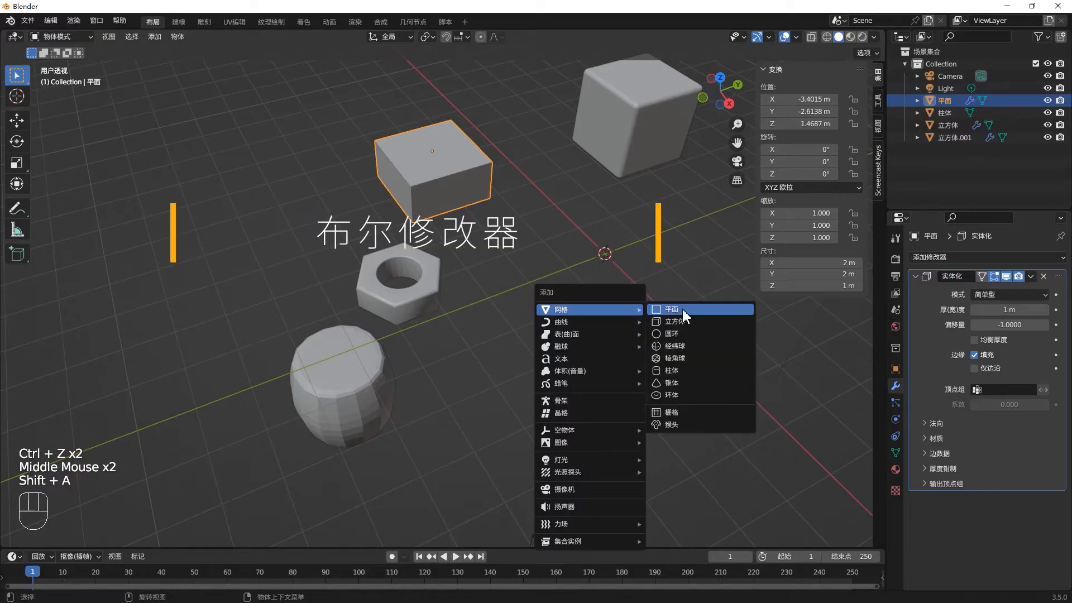
{"action": "left_click", "coordinate": [691, 322]}
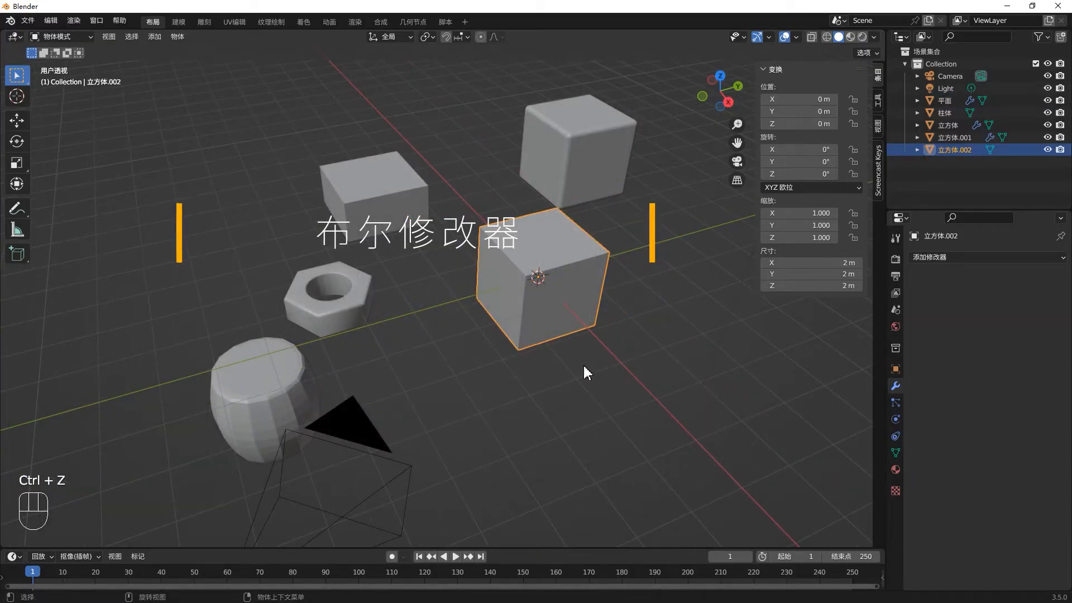
{"action": "left_click", "coordinate": [553, 317]}
{"action": "key", "text": "shift+a"}
{"action": "mouse_move", "coordinate": [619, 355]}
{"action": "left_click", "coordinate": [708, 419]}
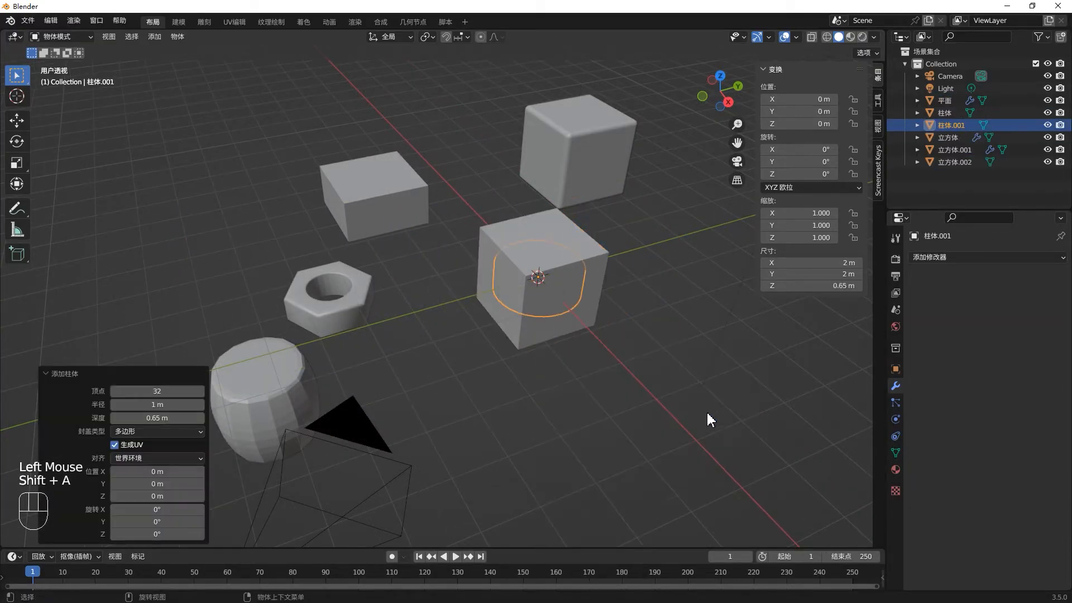
- Scale the cylinder along Z and overall to about 1.46 m wide and 3.64 m tall, so it passes through the cube
{"action": "key", "text": "s"}
{"action": "key", "text": "z"}
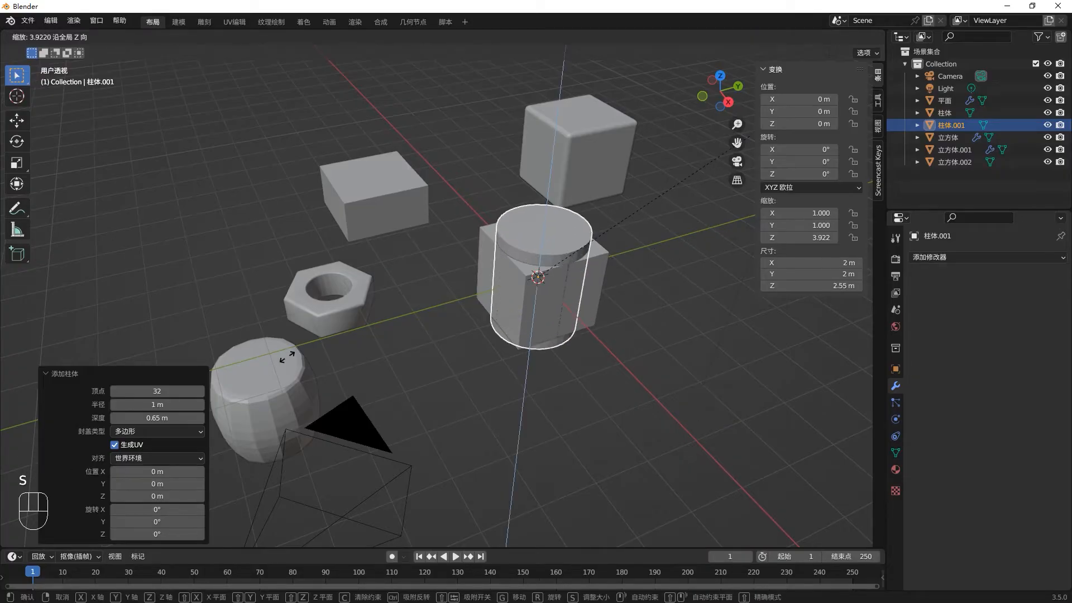
{"action": "key", "text": "s"}
{"action": "key", "text": "s"}
{"action": "left_click", "coordinate": [574, 286]}
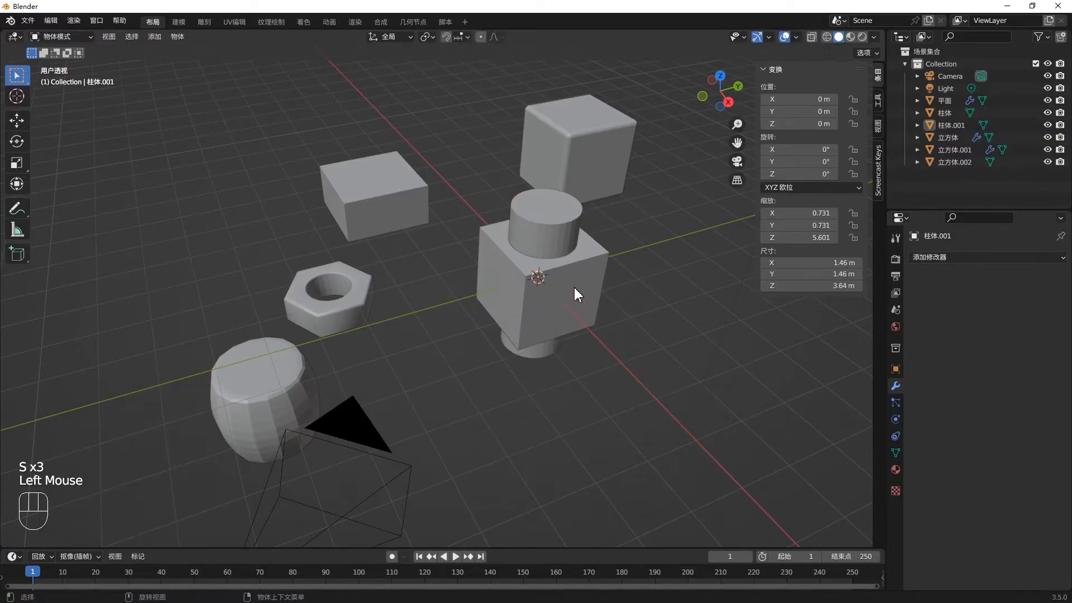
{"action": "left_click", "coordinate": [579, 289]}
{"action": "key", "text": "g"}
{"action": "right_click", "coordinate": [671, 296]}
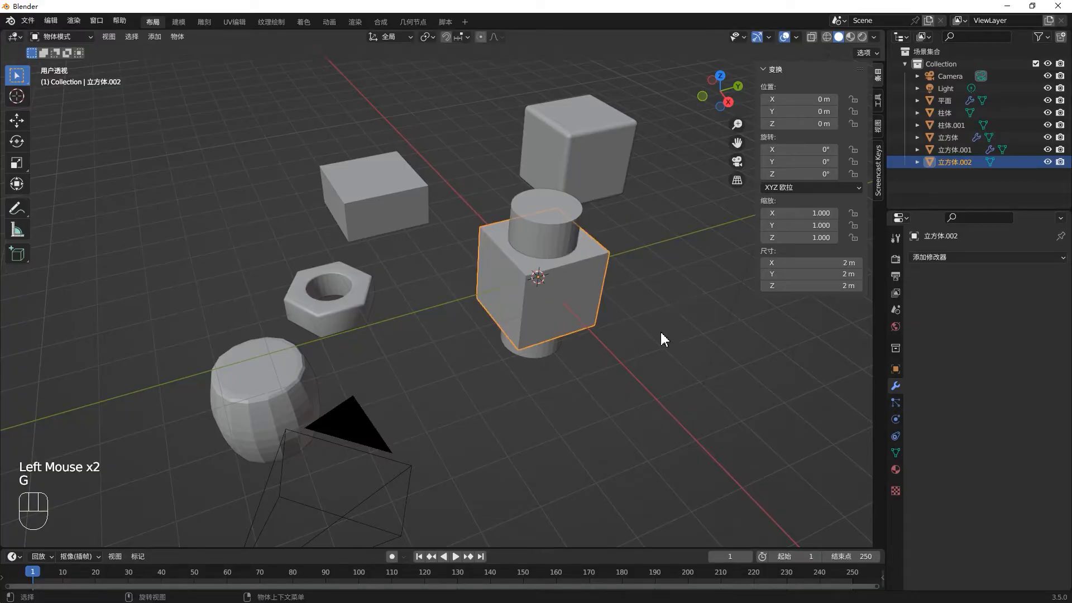
{"action": "left_click", "coordinate": [660, 329]}
- Move the tall cylinder out of the cube and place it alongside, clear of the cube
{"action": "left_click", "coordinate": [549, 234]}
{"action": "key", "text": "g"}
{"action": "left_click", "coordinate": [708, 247]}
- Add a Boolean modifier to the cube at the origin and pick the tall cylinder as its operand object
{"action": "left_click", "coordinate": [575, 283]}
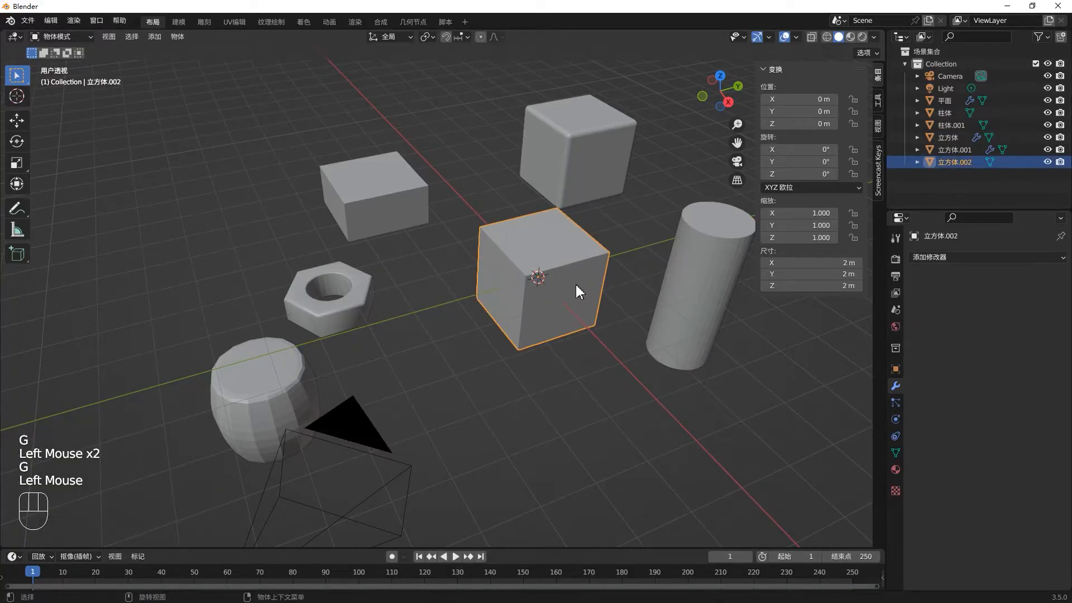
{"action": "left_click", "coordinate": [942, 264]}
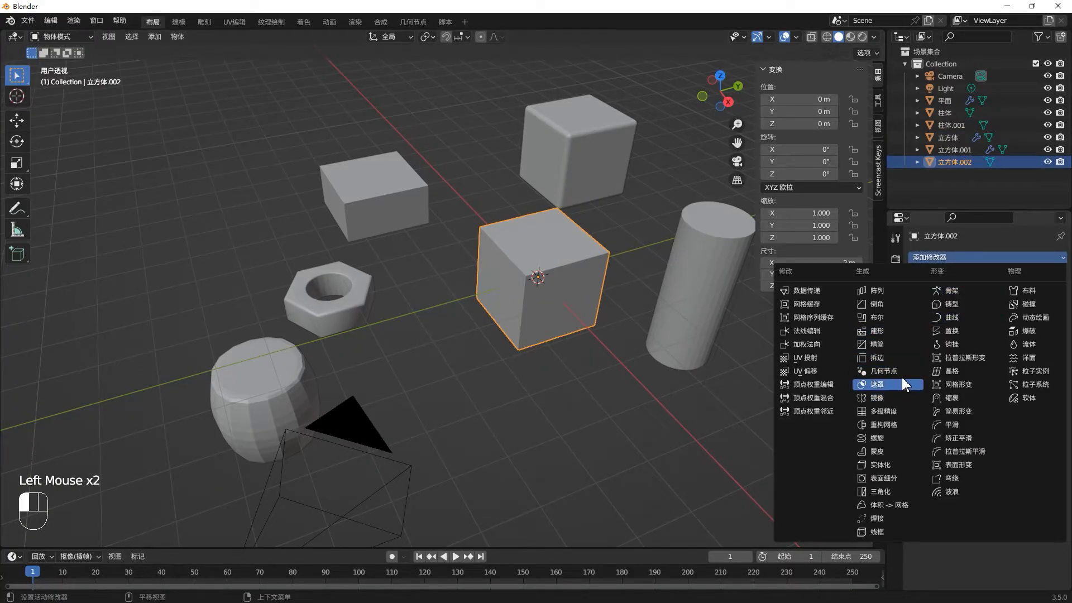
{"action": "left_click", "coordinate": [899, 319]}
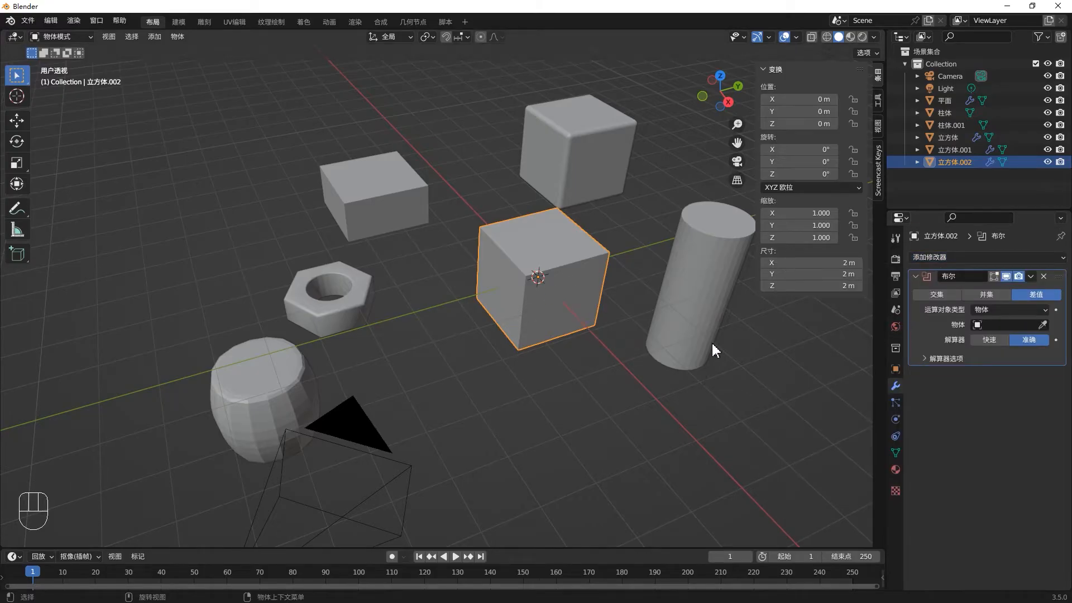
{"action": "left_click", "coordinate": [1042, 324]}
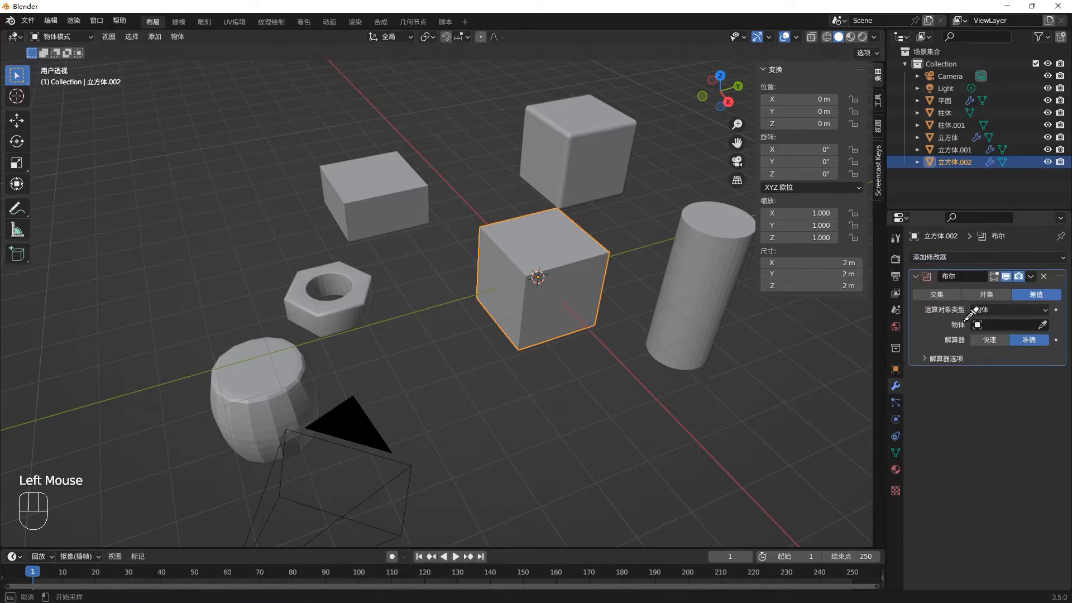
{"action": "left_click", "coordinate": [729, 274]}
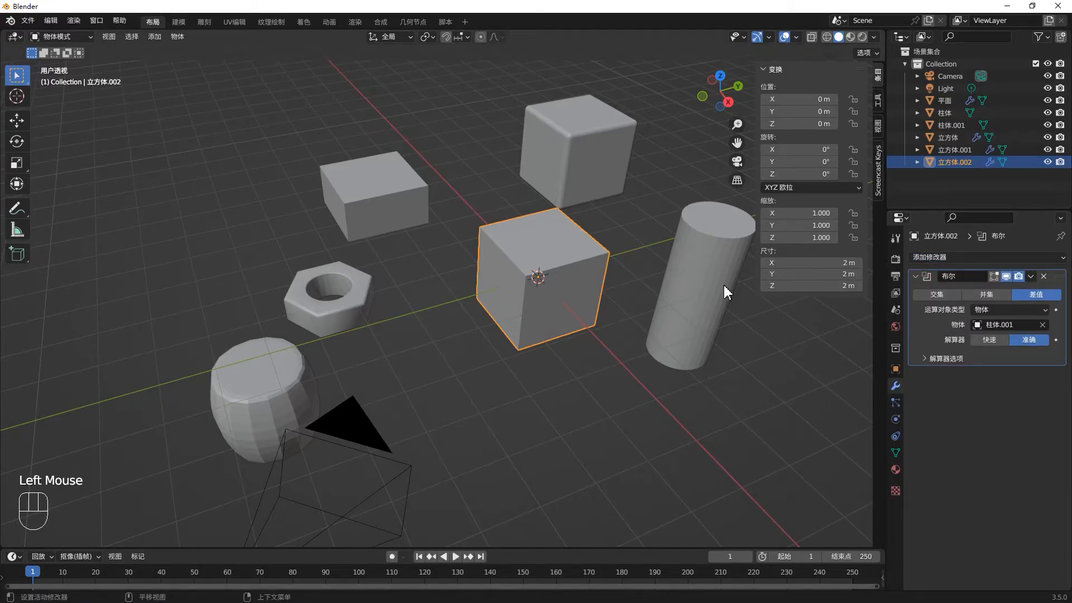
- Move the tall cylinder back into the cube near the origin and hide it in the viewport
{"action": "double_click", "coordinate": [694, 304]}
{"action": "key", "text": "g"}
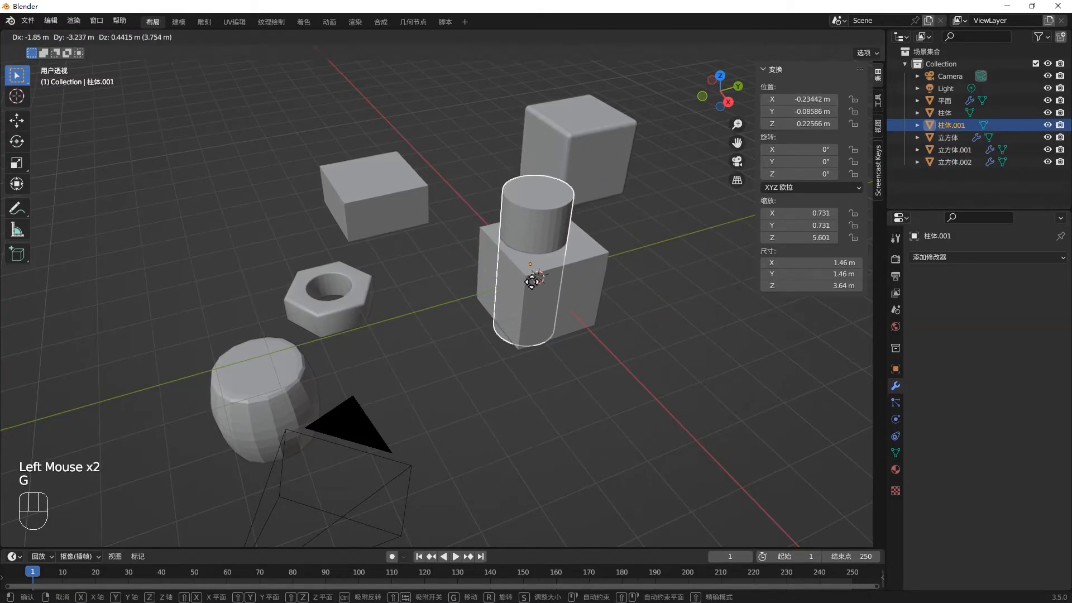
{"action": "left_click", "coordinate": [542, 279]}
{"action": "middle_click_drag", "start_coordinate": [544, 276], "coordinate": [913, 184]}
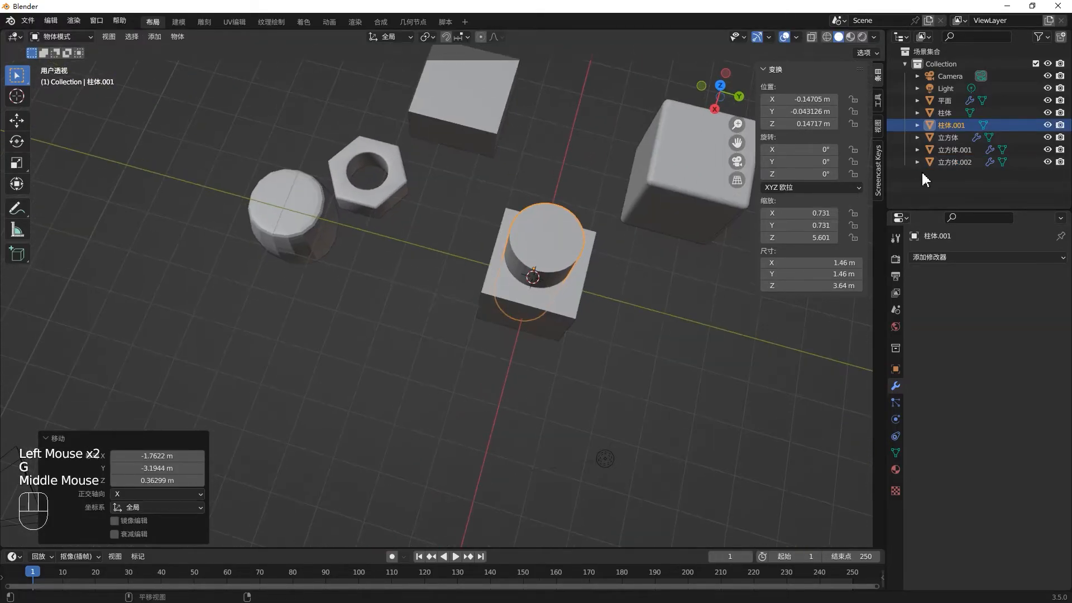
{"action": "left_click", "coordinate": [1047, 125]}
{"action": "middle_click_drag", "start_coordinate": [684, 271], "coordinate": [594, 291]}
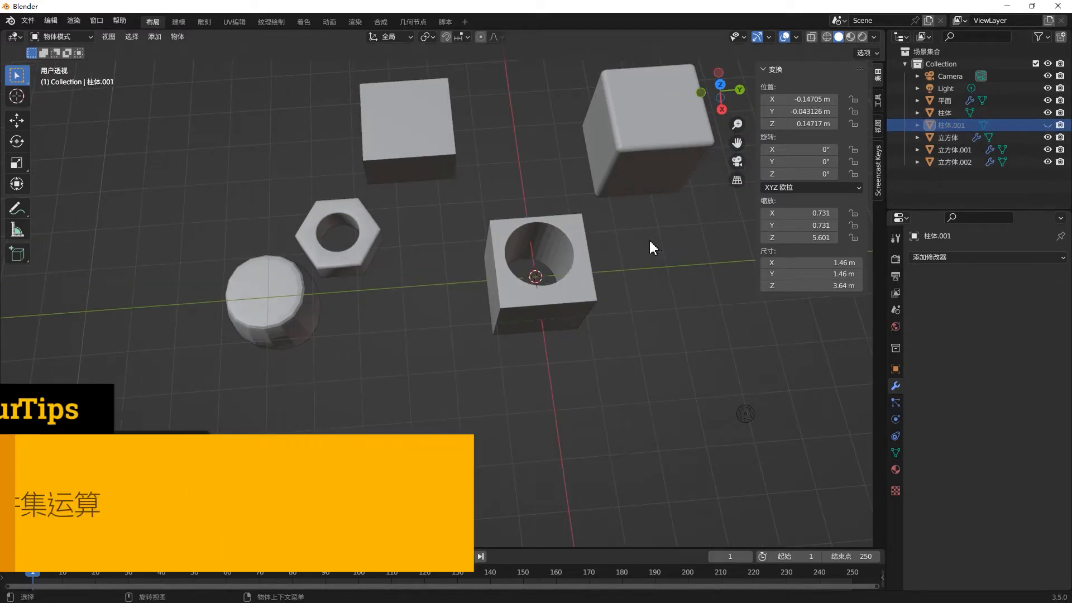
- Inspect the cube's base mesh in Edit Mode, and toggle its Boolean modifier's viewport display off and on in Object Mode
{"action": "left_click", "coordinate": [571, 284]}
{"action": "key", "text": "Tab"}
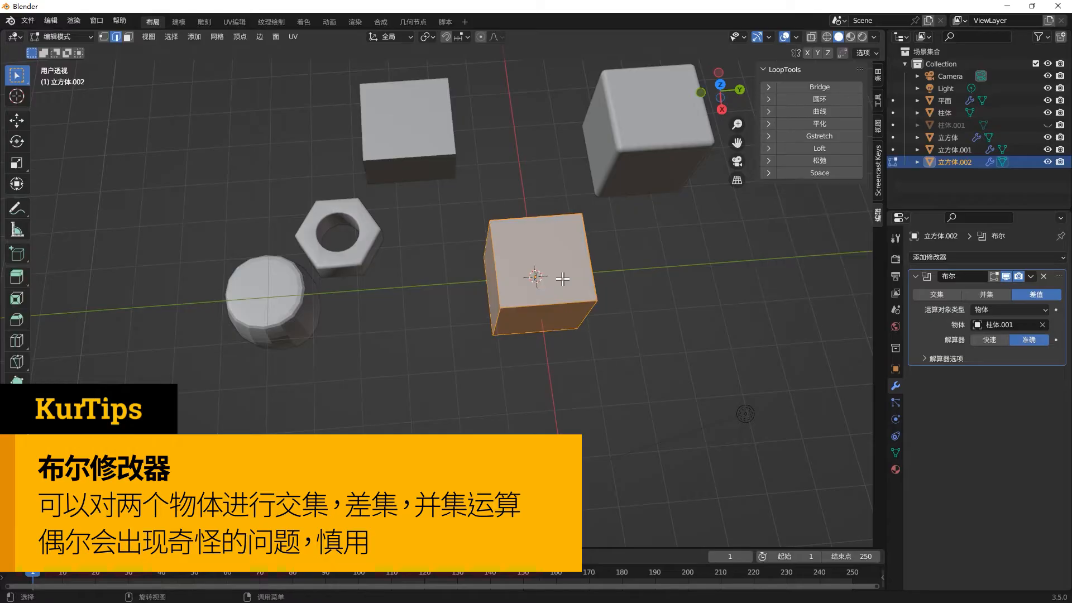
{"action": "key", "text": "Tab"}
{"action": "left_click", "coordinate": [1005, 276]}
{"action": "left_click", "coordinate": [1005, 276]}
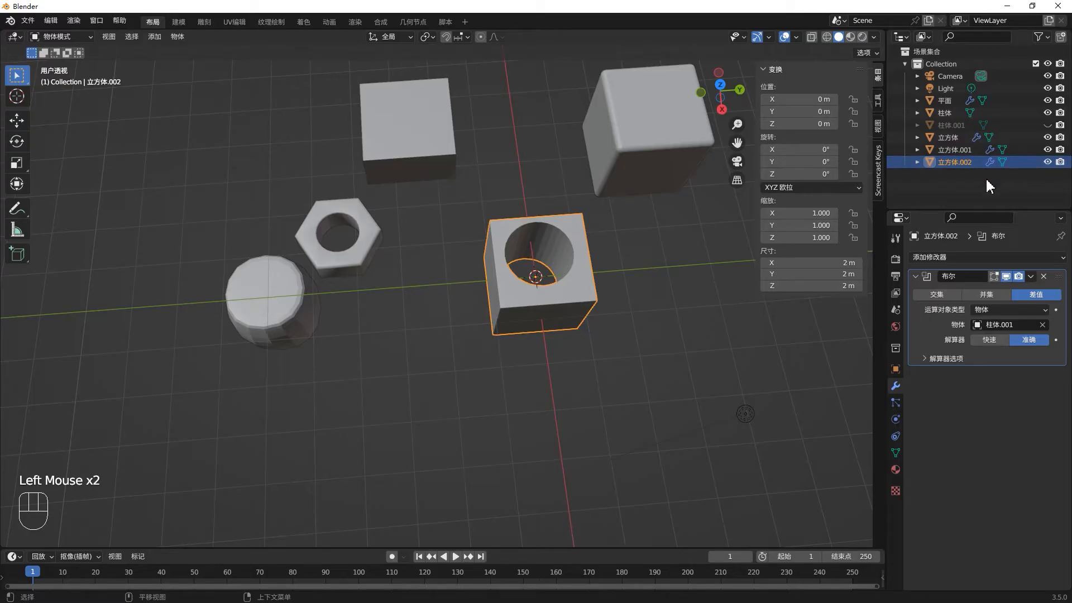
- Unhide the tall cylinder, clear its location to the origin and scale it down to about 0.925 m wide and 2.3 m tall
{"action": "left_click", "coordinate": [1047, 125]}
{"action": "left_click", "coordinate": [537, 223]}
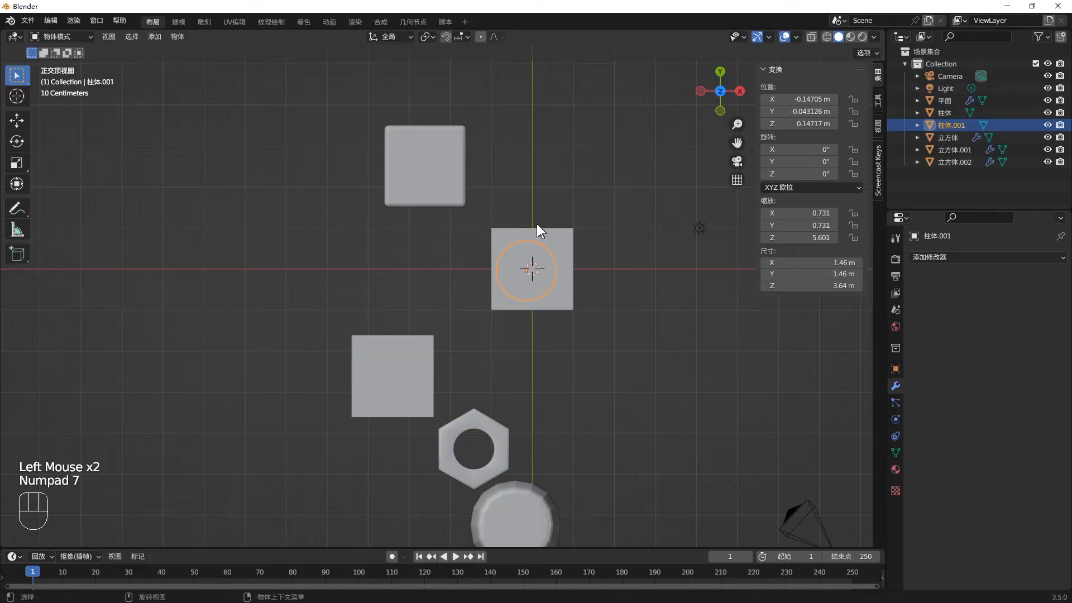
{"action": "key", "text": "alt+g"}
{"action": "scroll", "coordinate": [563, 296], "scroll_direction": "up", "scroll_amount": 5}
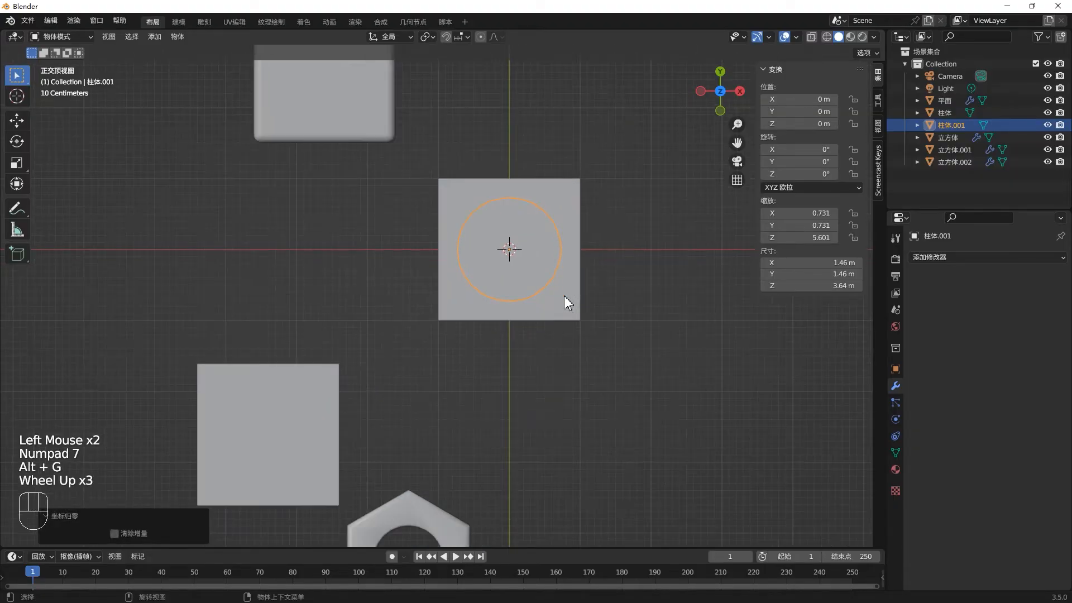
{"action": "key", "text": "s"}
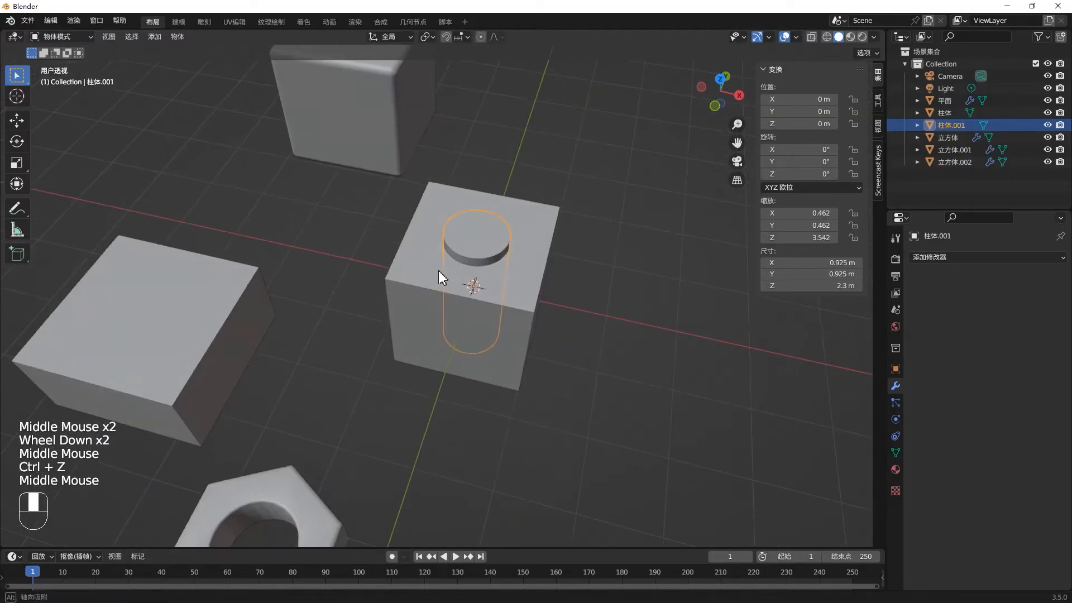
- Hide the resized cylinder in the viewport and view the hole cut through the cube
{"action": "middle_click_drag", "start_coordinate": [438, 270], "coordinate": [488, 291]}
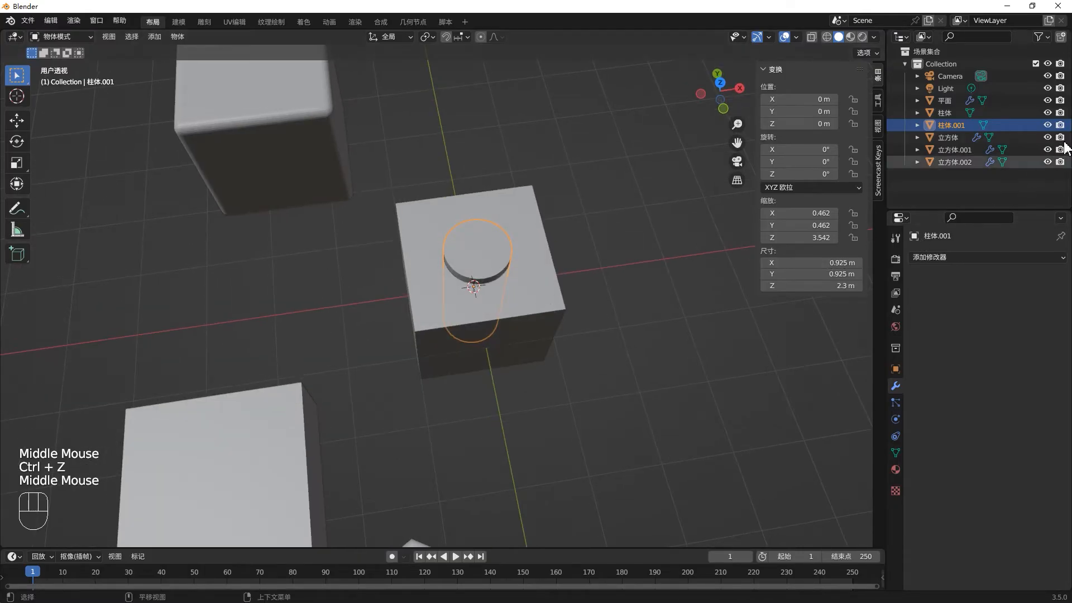
{"action": "left_click", "coordinate": [1047, 125]}
{"action": "middle_click_drag", "start_coordinate": [395, 301], "coordinate": [441, 259]}
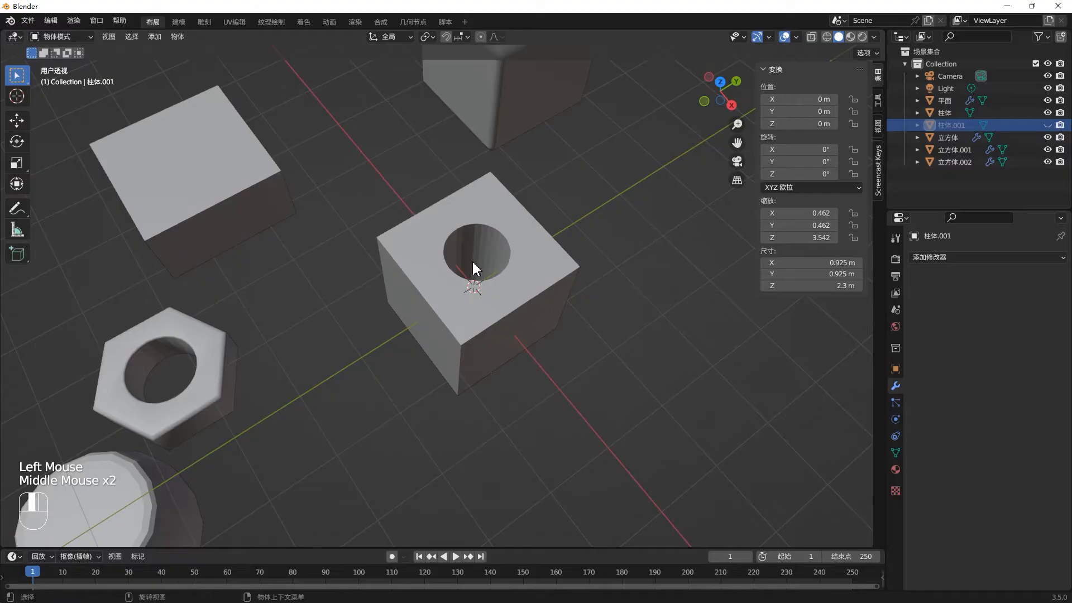
- Try the Union and Intersect operations in the cube's Boolean modifier and return it to Difference
{"action": "left_click", "coordinate": [515, 311]}
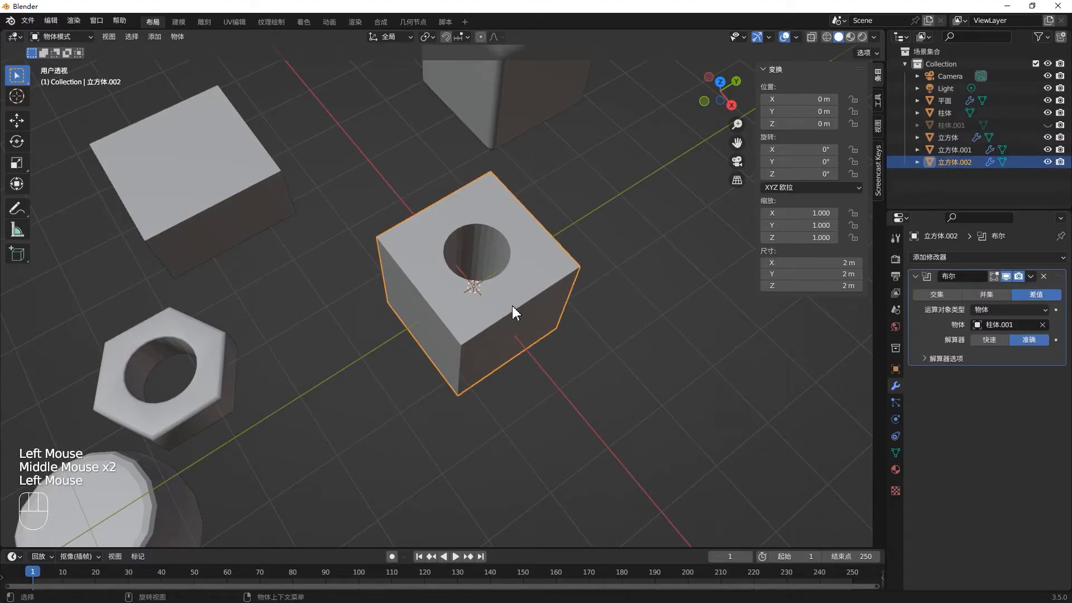
{"action": "left_click", "coordinate": [986, 294]}
{"action": "middle_click_drag", "start_coordinate": [441, 284], "coordinate": [519, 262]}
{"action": "left_click", "coordinate": [946, 294]}
{"action": "middle_click_drag", "start_coordinate": [416, 226], "coordinate": [463, 279]}
{"action": "left_click", "coordinate": [985, 295]}
{"action": "left_click", "coordinate": [1033, 296]}
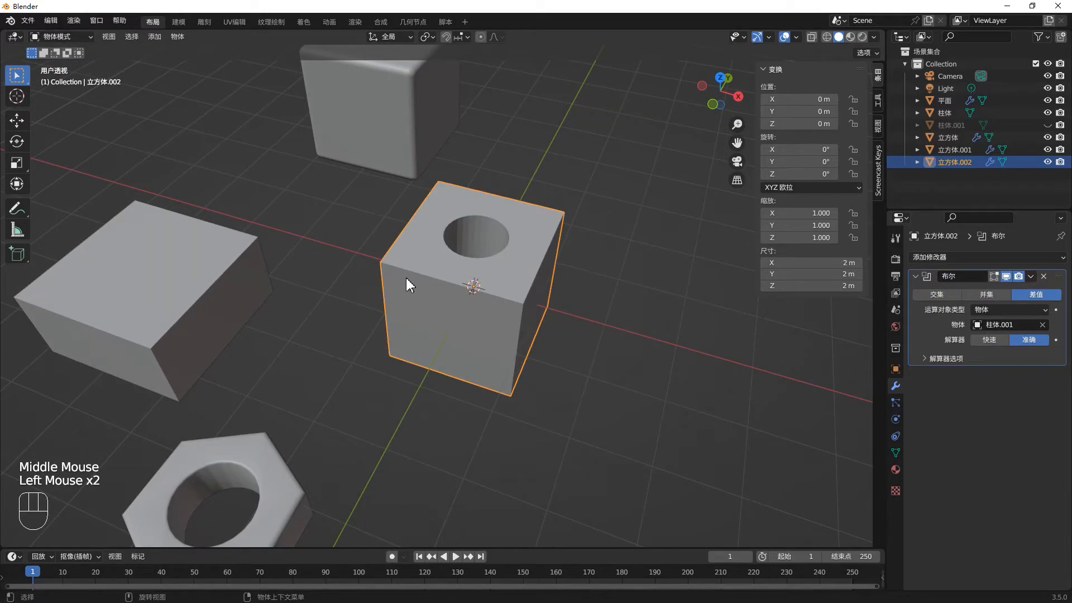
{"action": "scroll", "coordinate": [403, 277], "scroll_direction": "down", "scroll_amount": 2}
{"action": "middle_click_drag", "start_coordinate": [410, 278], "coordinate": [321, 288]}
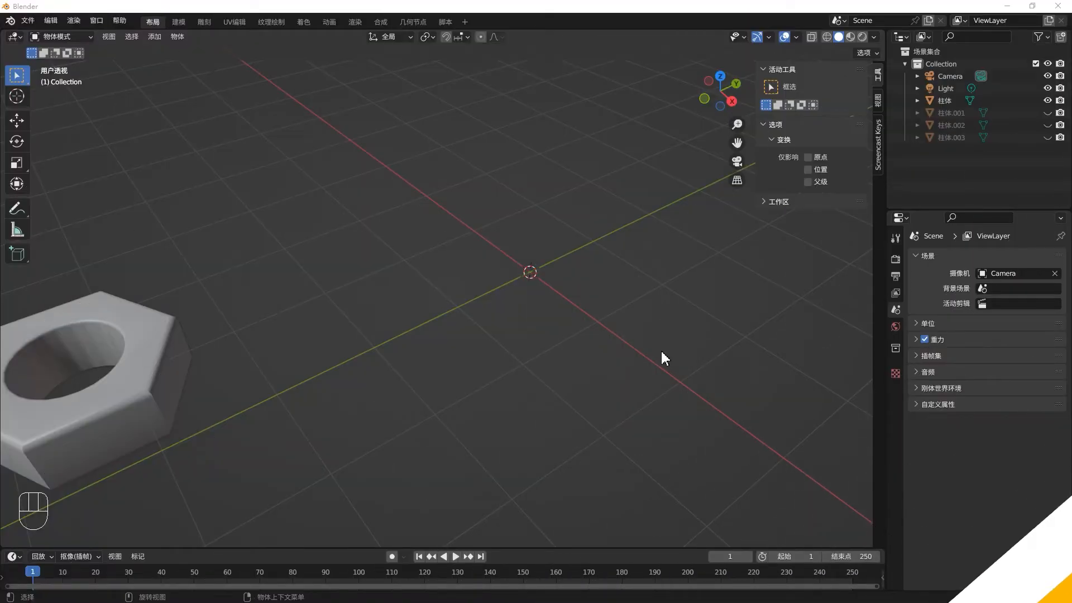
- Add a circle mesh with 6 vertices at the origin as the nut's hexagonal outline
{"action": "middle_click_drag", "start_coordinate": [661, 350], "coordinate": [381, 342]}
{"action": "key", "text": "shift+a"}
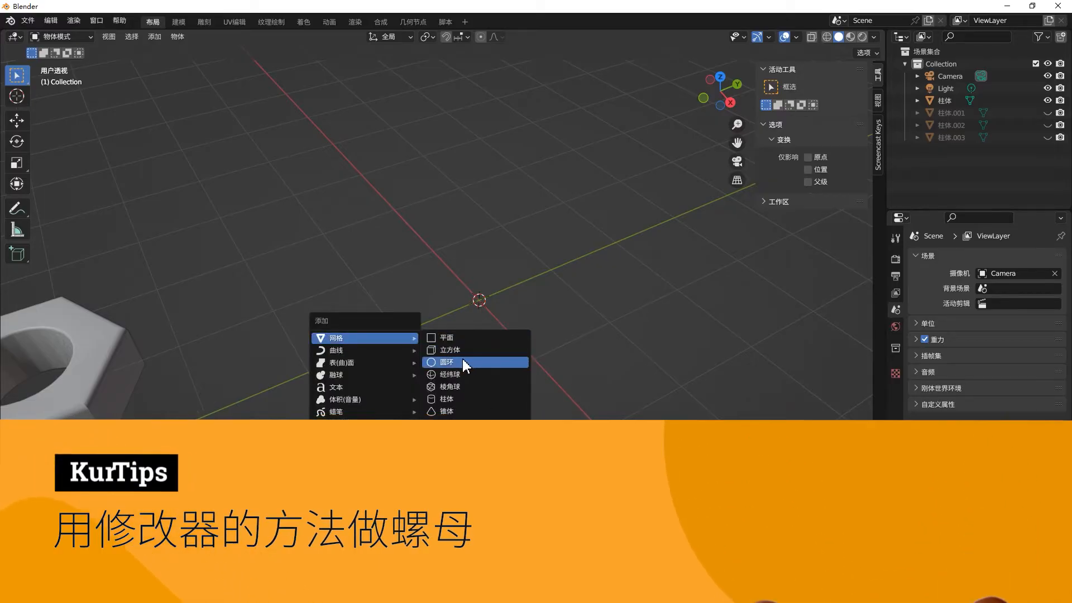
{"action": "left_click", "coordinate": [462, 362]}
{"action": "left_click", "coordinate": [145, 409]}
{"action": "type", "text": "6"}
{"action": "key", "text": "Return"}
- Fill the hexagonal outline with a face in Edit Mode and return to Object Mode
{"action": "key", "text": "Tab"}
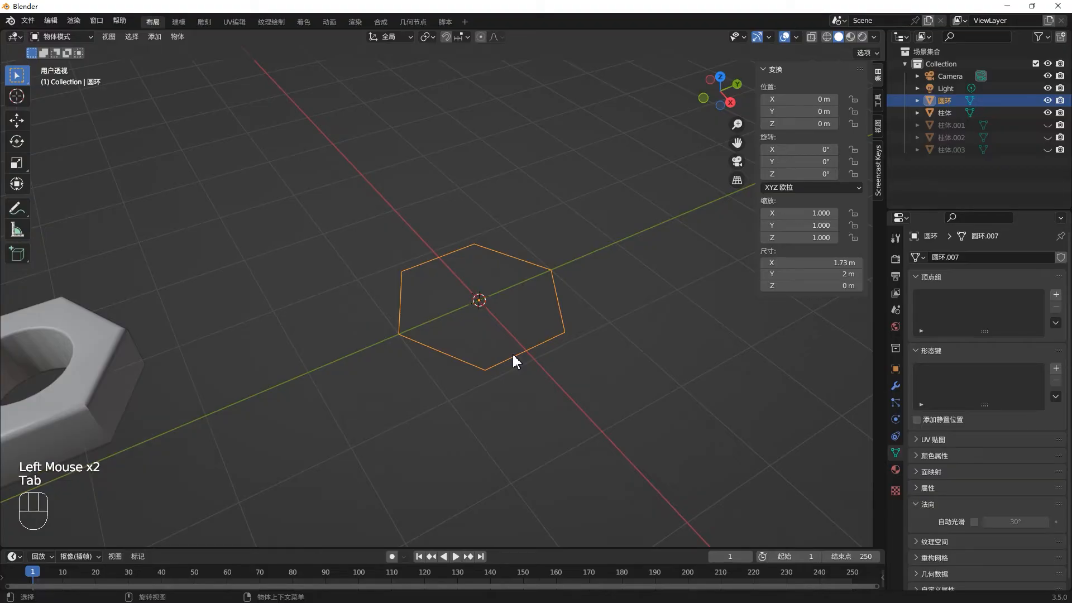
{"action": "key", "text": "a"}
{"action": "left_click", "coordinate": [513, 355]}
{"action": "key", "text": "a"}
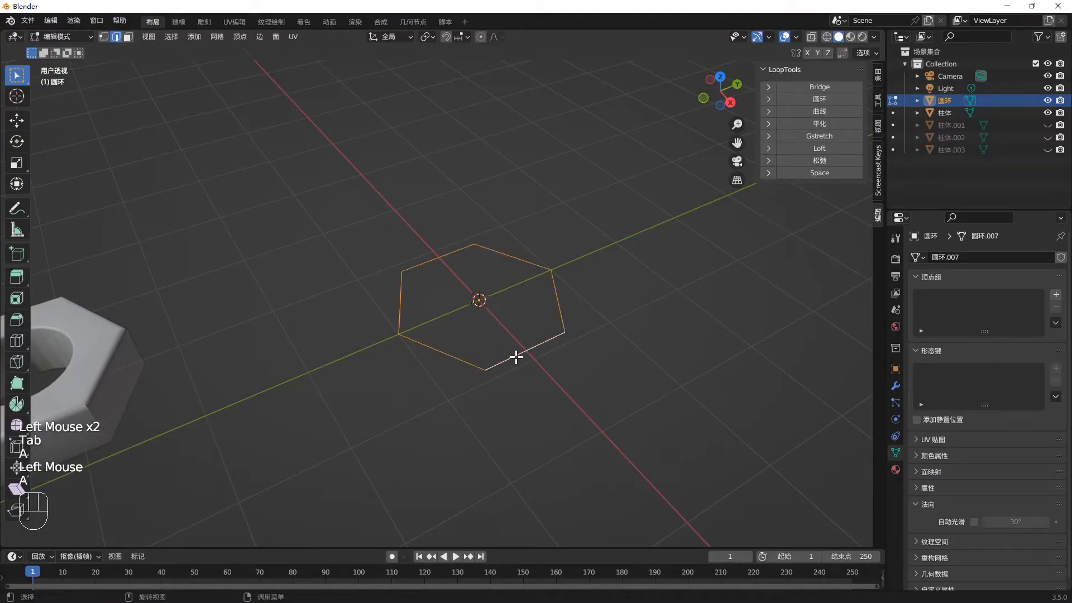
{"action": "key", "text": "f"}
{"action": "scroll", "coordinate": [485, 342], "scroll_direction": "up", "scroll_amount": 1}
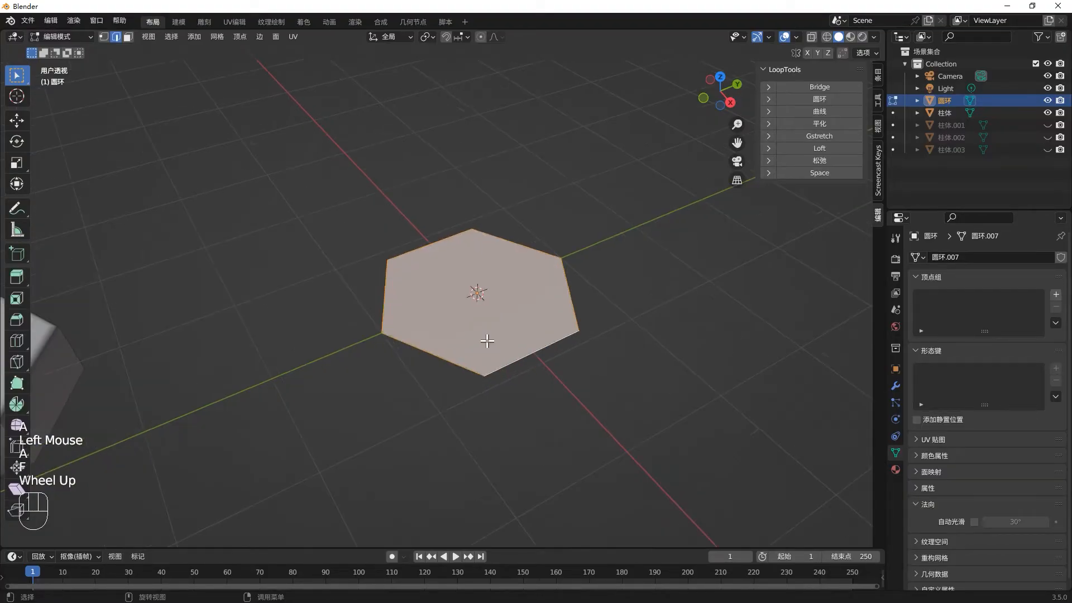
{"action": "key", "text": "Tab"}
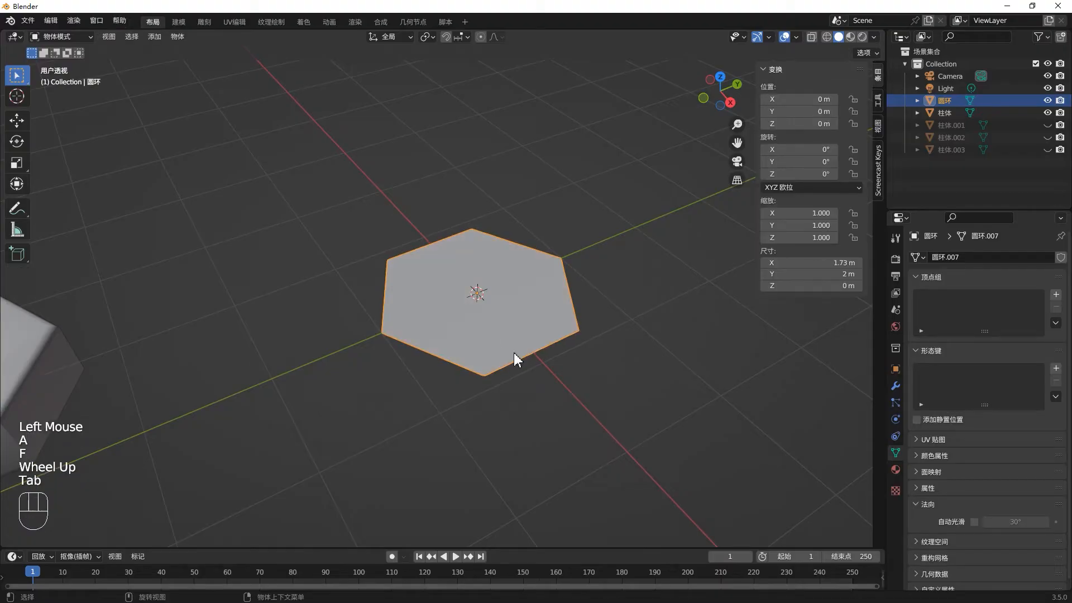
- Add a Solidify modifier to the hexagon and set its thickness to -0.6 m
{"action": "left_click", "coordinate": [896, 386]}
{"action": "left_click", "coordinate": [999, 256]}
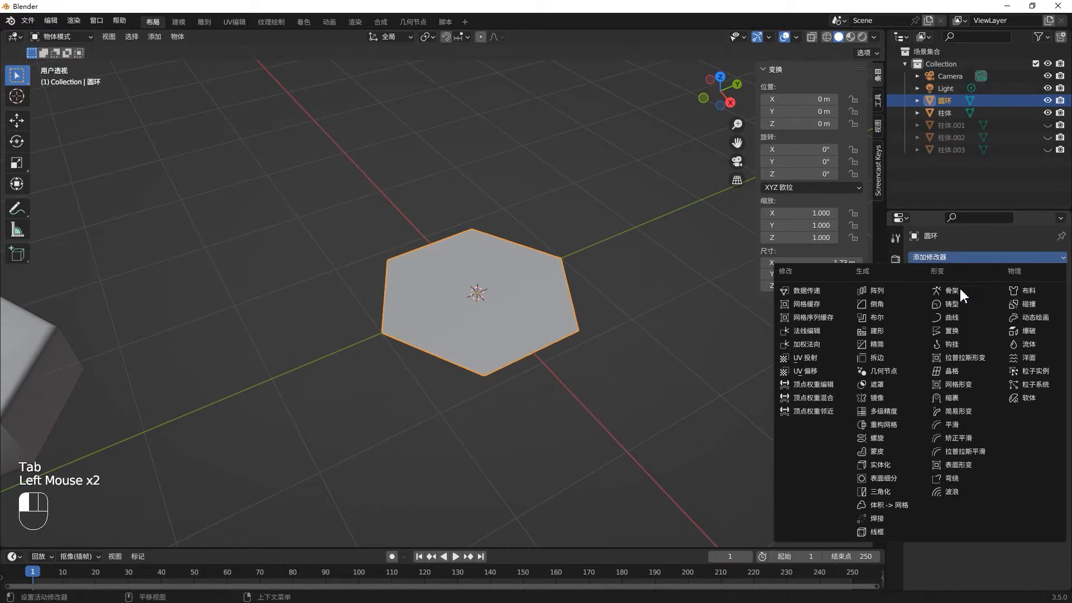
{"action": "left_click", "coordinate": [907, 463]}
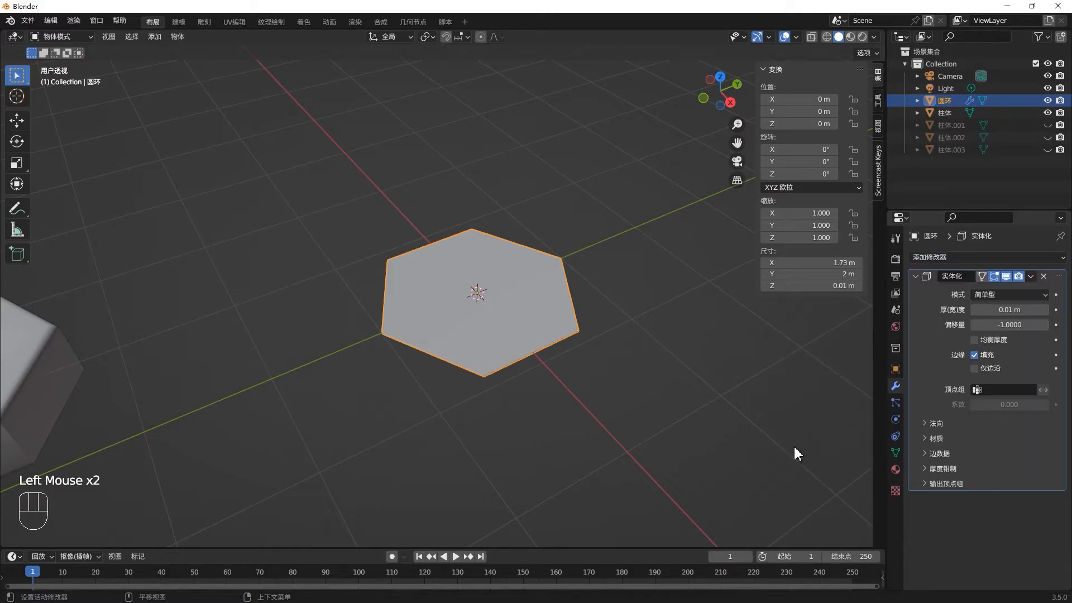
{"action": "left_click_drag", "start_coordinate": [1004, 308], "coordinate": [951, 307]}
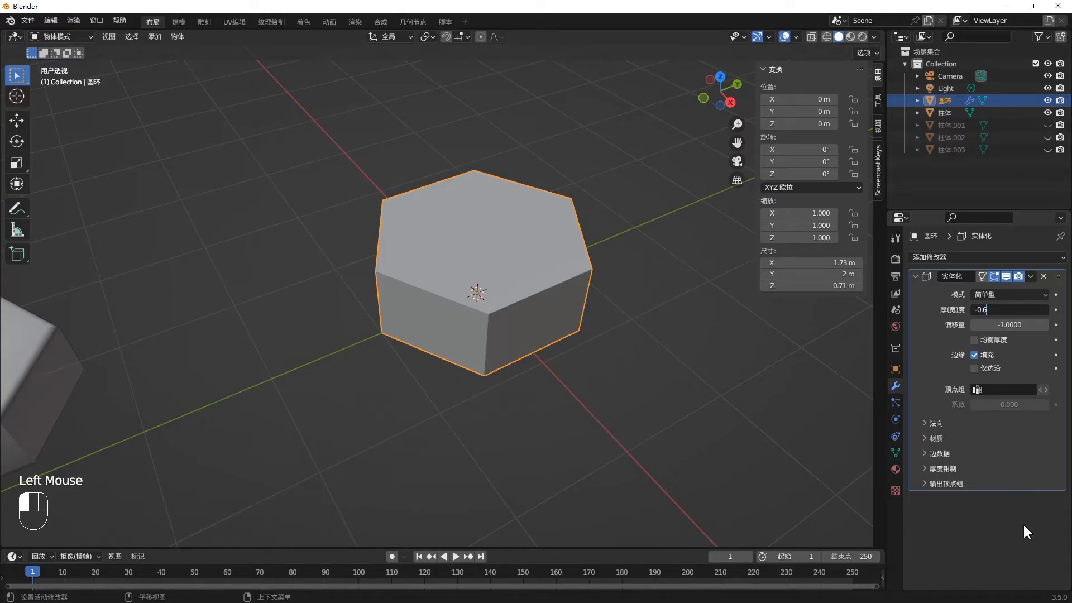
{"action": "key", "text": "Return"}
- Examine in Edit Mode which faces and edges of the solidified hexagon can be selected
{"action": "middle_click_drag", "start_coordinate": [456, 282], "coordinate": [515, 277]}
{"action": "scroll", "coordinate": [509, 294], "scroll_direction": "up", "scroll_amount": 1}
{"action": "left_click", "coordinate": [515, 277]}
{"action": "key", "text": "Tab"}
{"action": "left_click", "coordinate": [515, 278]}
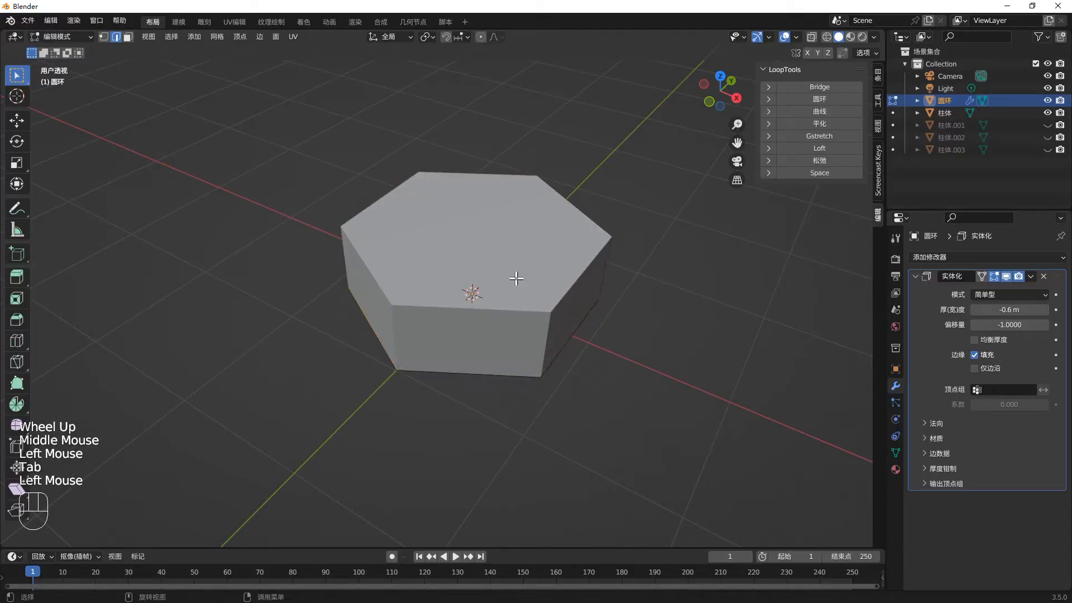
{"action": "key", "text": "3"}
{"action": "left_click", "coordinate": [527, 285]}
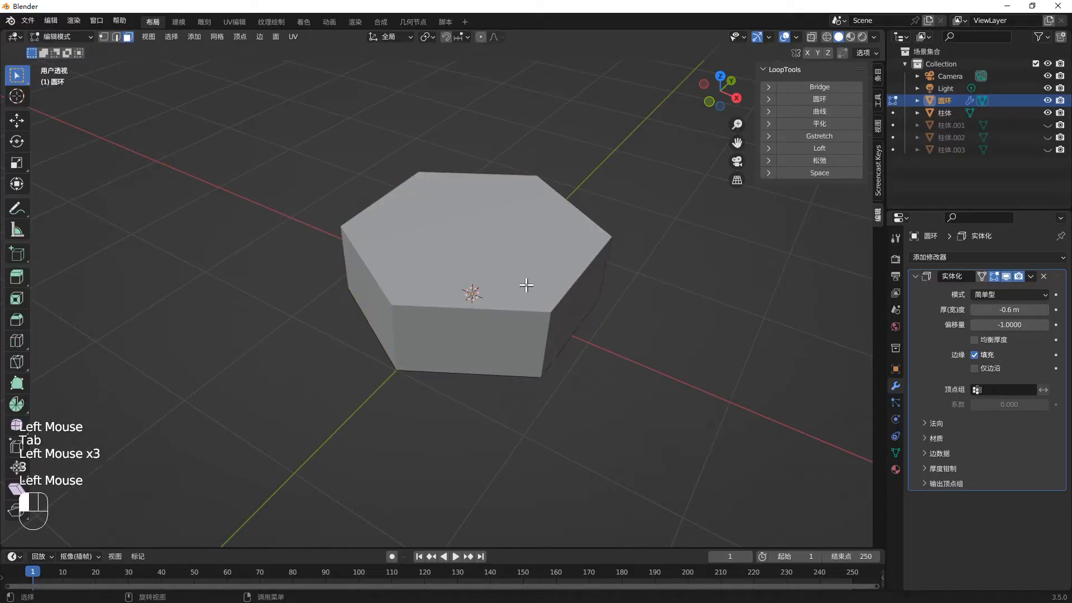
{"action": "key", "text": "Tab"}
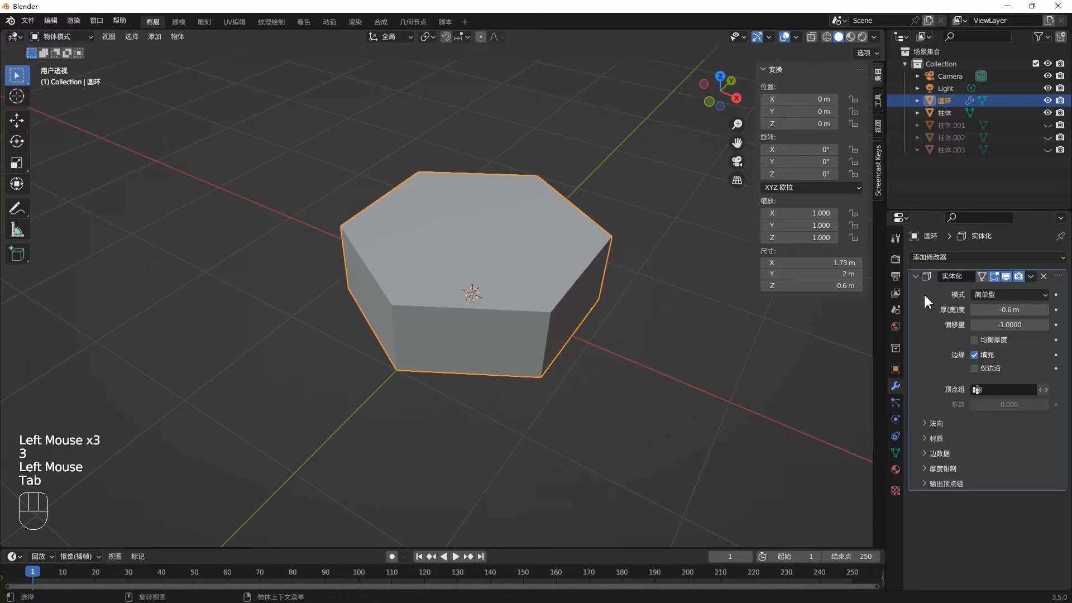
- Set the Solidify thickness to 0.6 m and check the hexagon's upper face in Edit Mode
{"action": "left_click", "coordinate": [1003, 309]}
{"action": "type", "text": "0"}
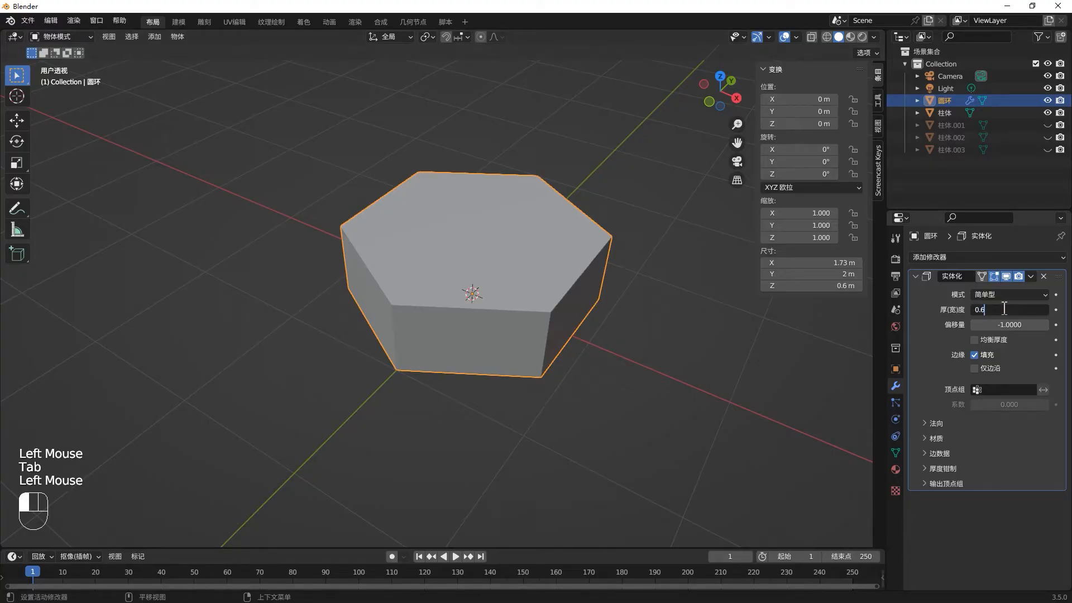
{"action": "type", "text": ".6"}
{"action": "left_click", "coordinate": [589, 343]}
{"action": "key", "text": "Tab"}
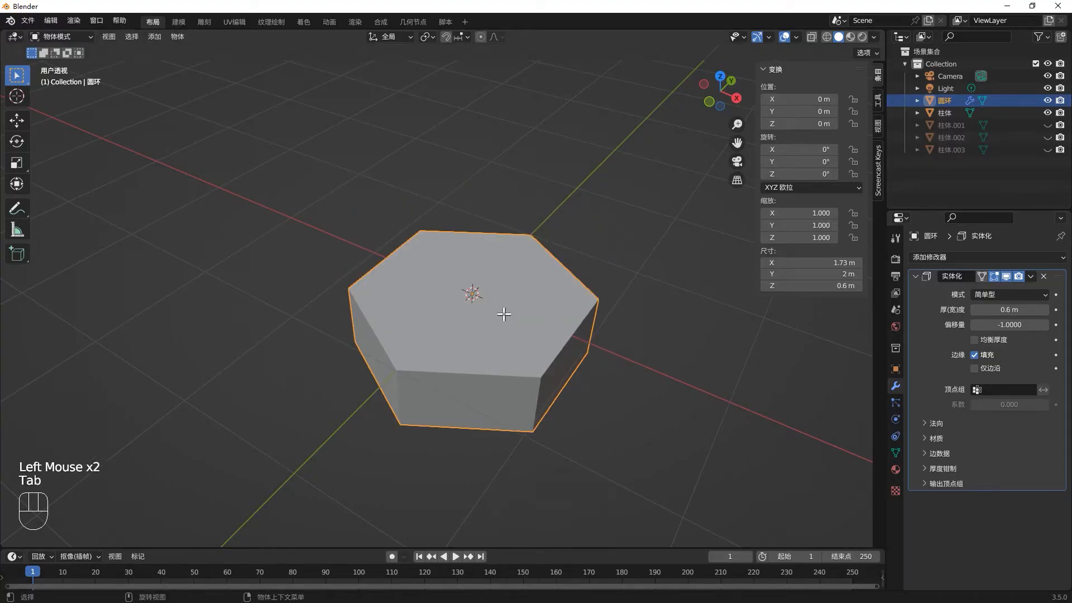
{"action": "left_click", "coordinate": [506, 319]}
{"action": "middle_click_drag", "start_coordinate": [508, 324], "coordinate": [485, 210]}
{"action": "scroll", "coordinate": [415, 205], "scroll_direction": "up", "scroll_amount": 1}
{"action": "key", "text": "Tab"}
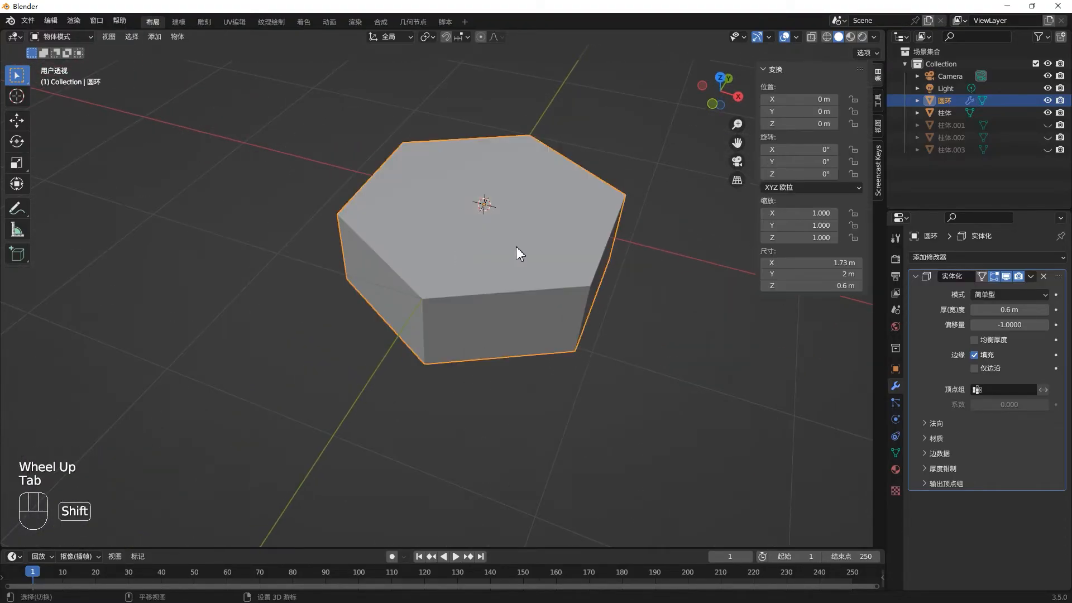
- Add a cylinder mesh at the origin, overlapping the solidified hexagon
{"action": "key", "text": "shift+a"}
{"action": "mouse_move", "coordinate": [491, 246]}
{"action": "left_click", "coordinate": [593, 308]}
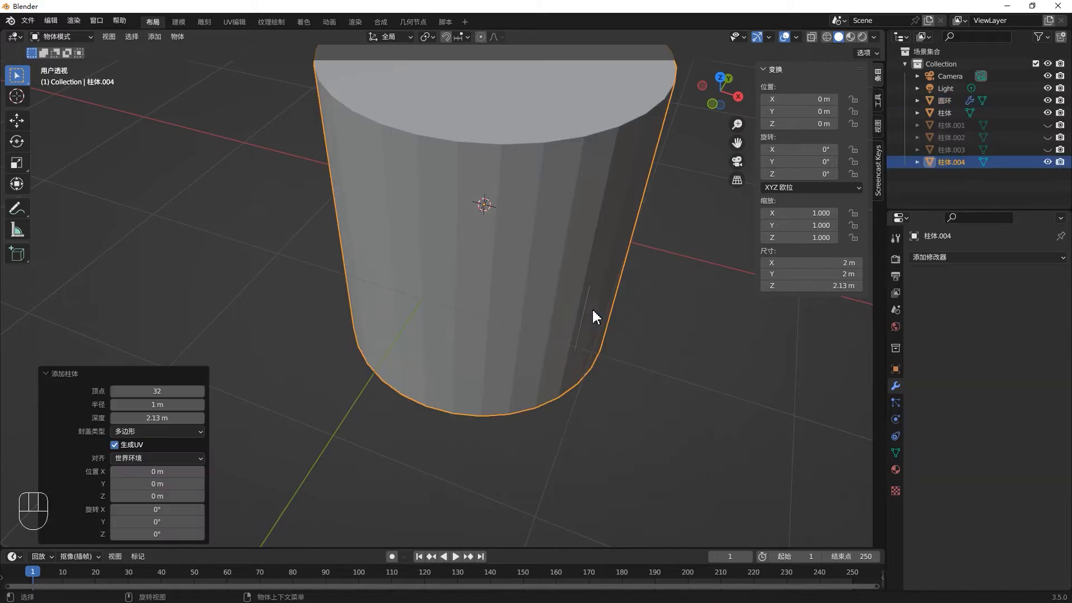
{"action": "middle_click_drag", "start_coordinate": [565, 263], "coordinate": [694, 313]}
- Scale the cylinder's mesh in Edit Mode along X and Y only, to about 0.532, so it fits inside the hexagon
{"action": "key", "text": "s"}
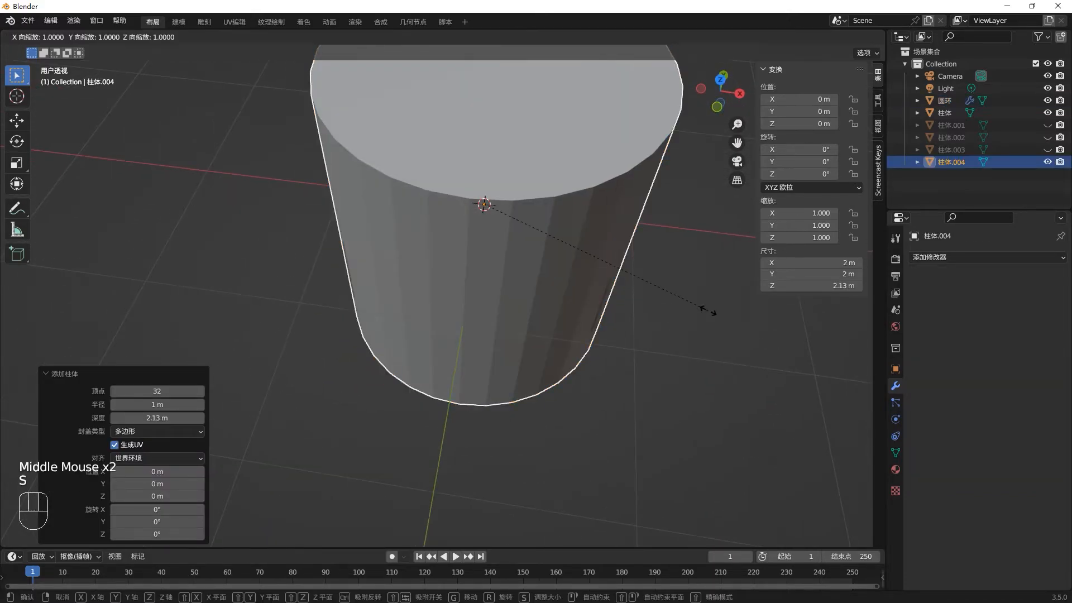
{"action": "key", "text": "Tab"}
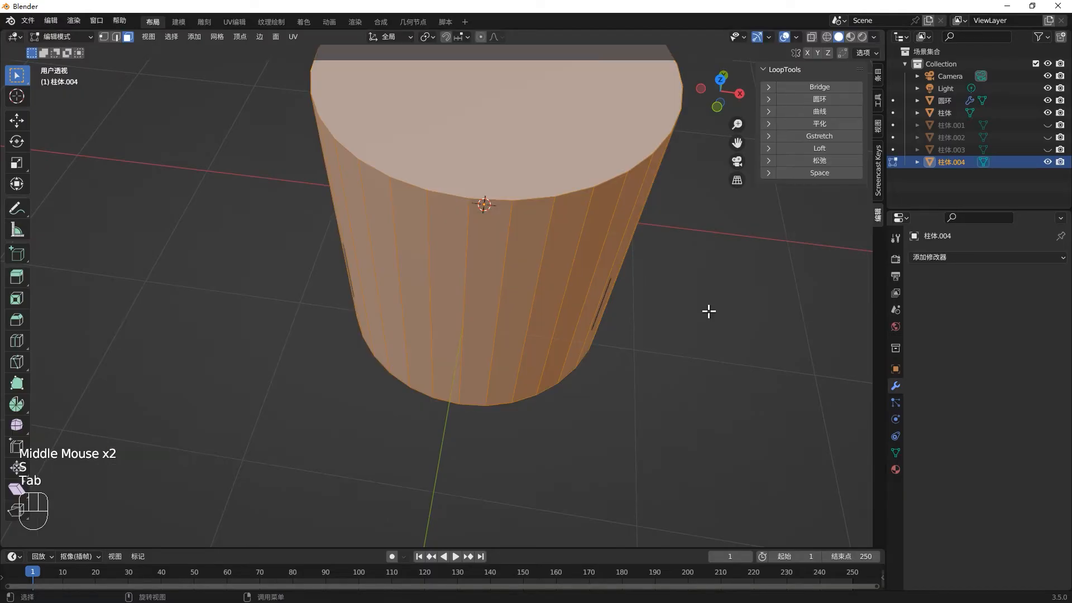
{"action": "key", "text": "s"}
{"action": "key", "text": "shift+z"}
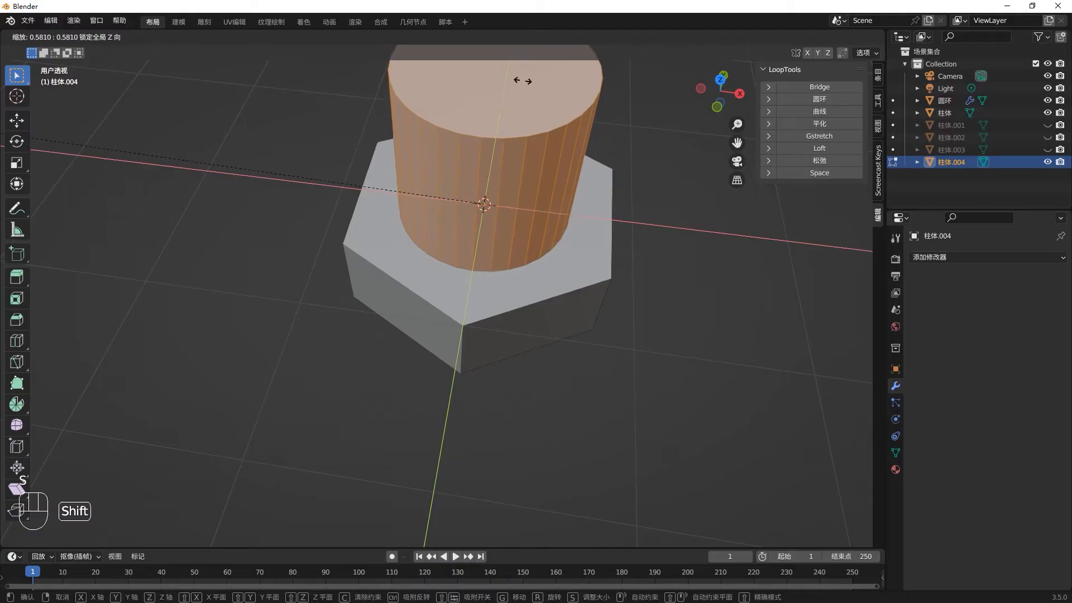
{"action": "left_click", "coordinate": [365, 94], "text": "shift"}
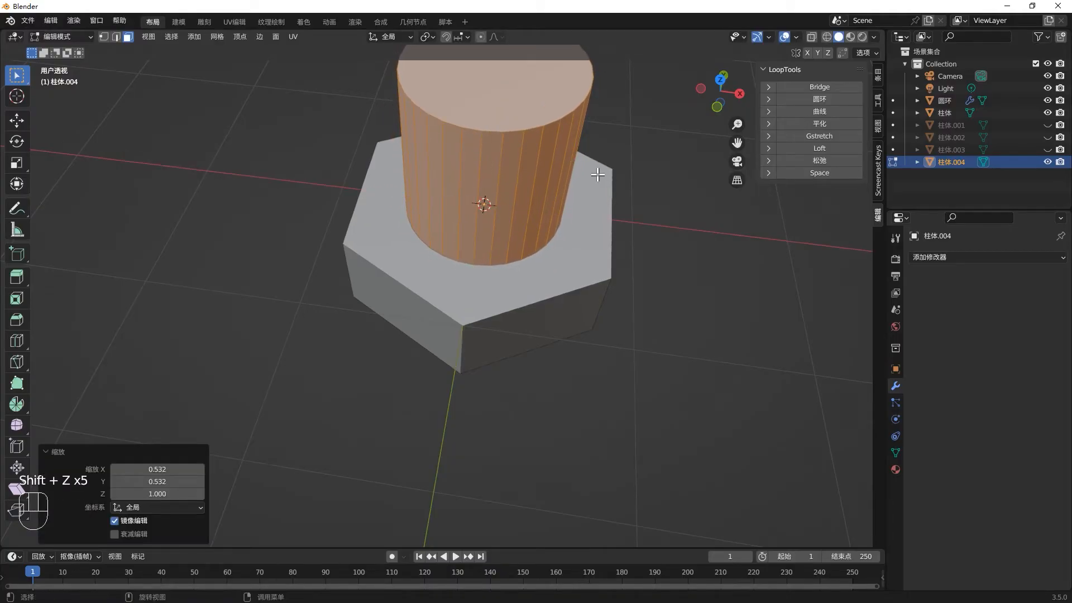
{"action": "scroll", "coordinate": [596, 176], "scroll_direction": "down", "scroll_amount": 2}
{"action": "key", "text": "Tab"}
- Add a Boolean modifier in Difference mode to the hexagon with cylinder 柱体.004 as its object, and hide that cylinder
{"action": "left_click", "coordinate": [609, 216]}
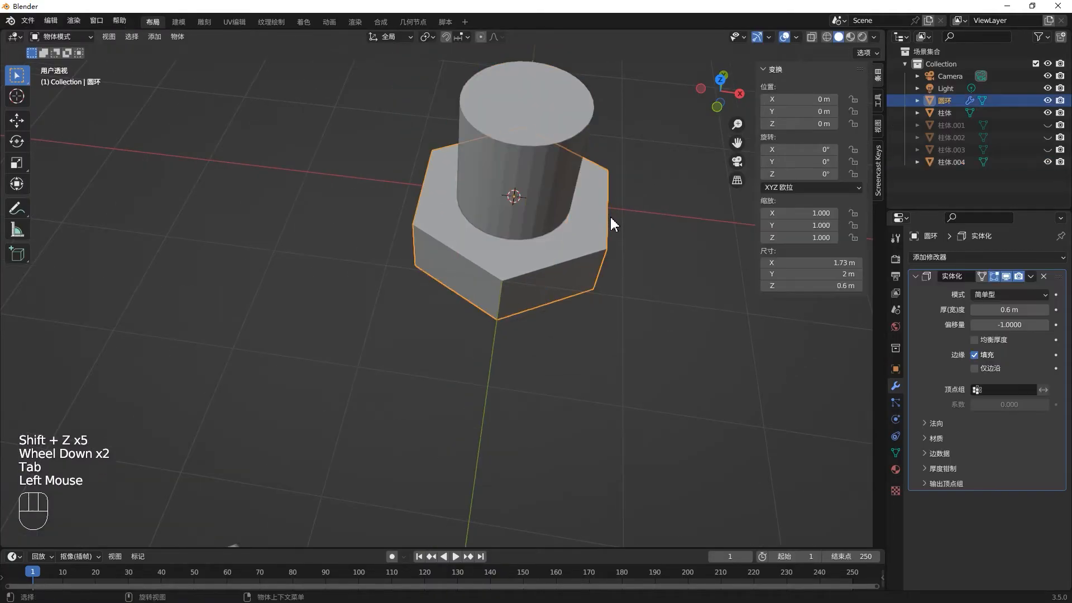
{"action": "left_click", "coordinate": [976, 260]}
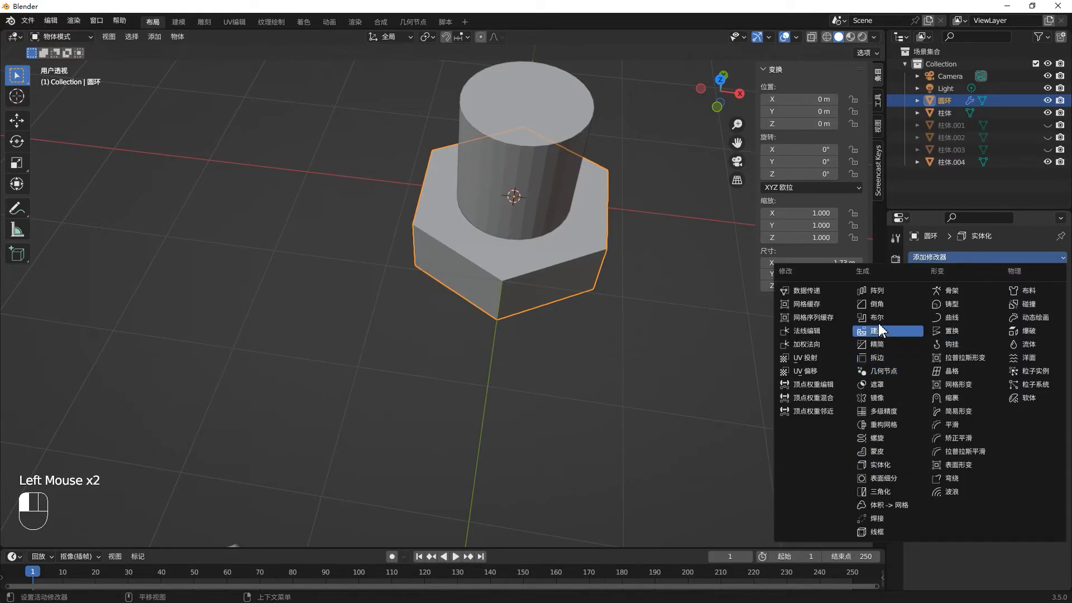
{"action": "left_click", "coordinate": [876, 317]}
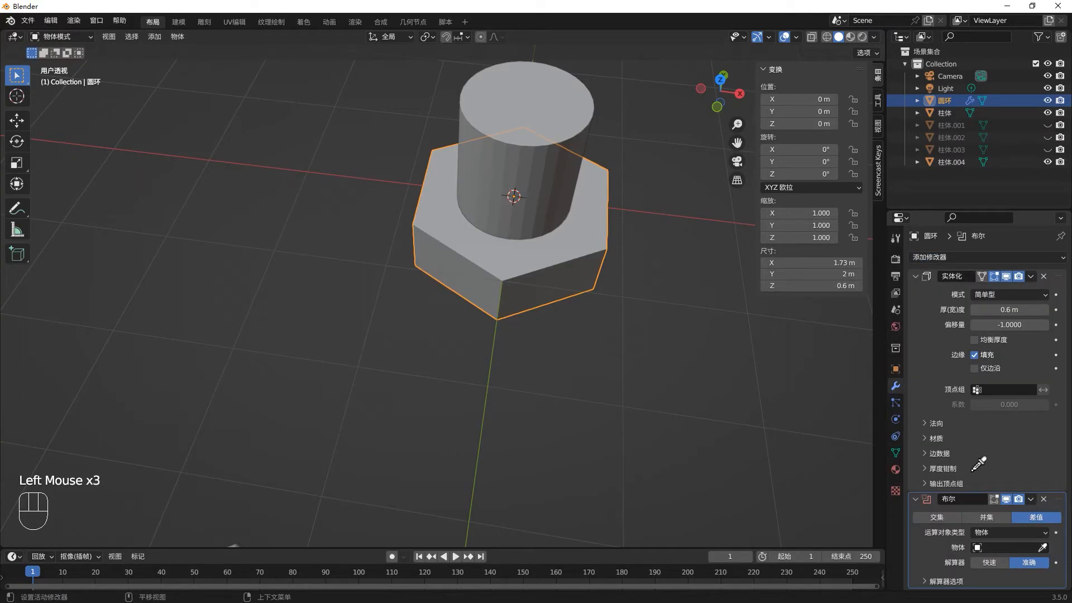
{"action": "left_click", "coordinate": [541, 102]}
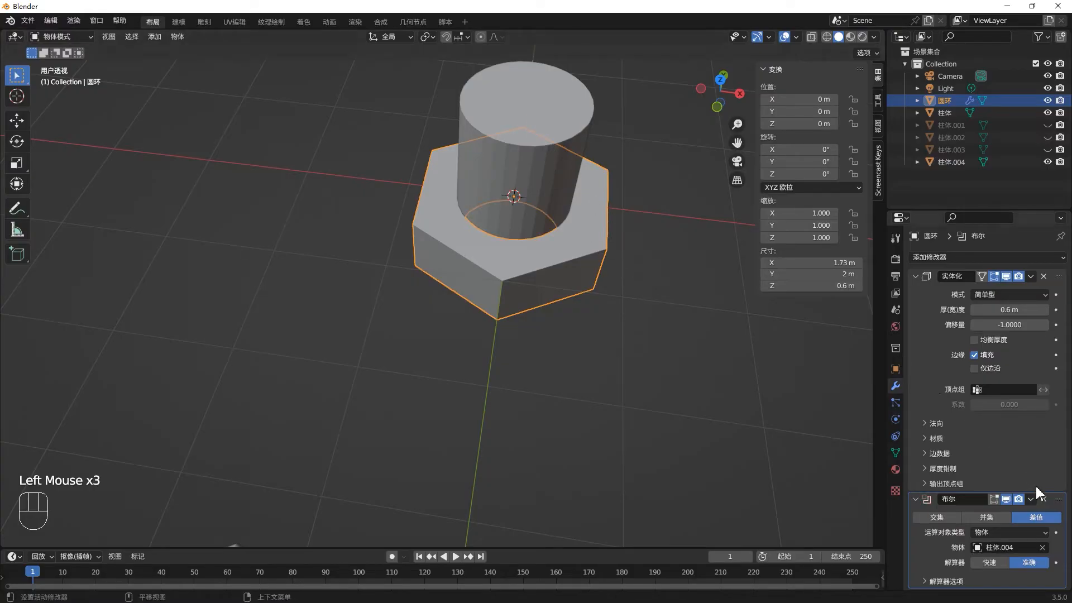
{"action": "left_click", "coordinate": [1047, 162]}
{"action": "middle_click_drag", "start_coordinate": [623, 254], "coordinate": [586, 262]}
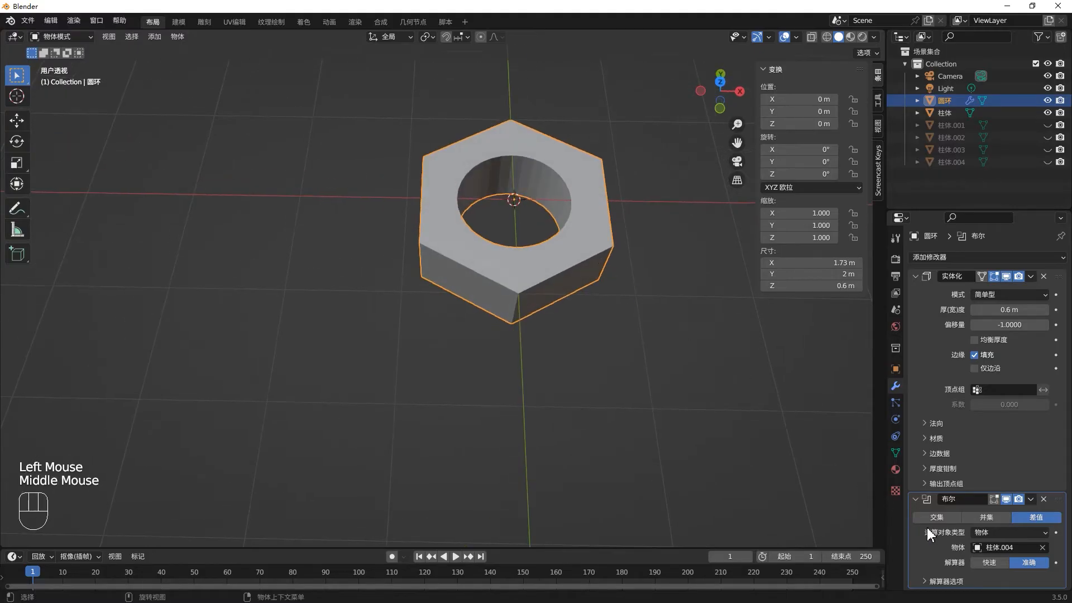
- Unhide cylinder 柱体.004 and scale it down uniformly to about 0.725, checking its size from the top view
{"action": "left_click", "coordinate": [950, 161]}
{"action": "left_click", "coordinate": [1048, 162]}
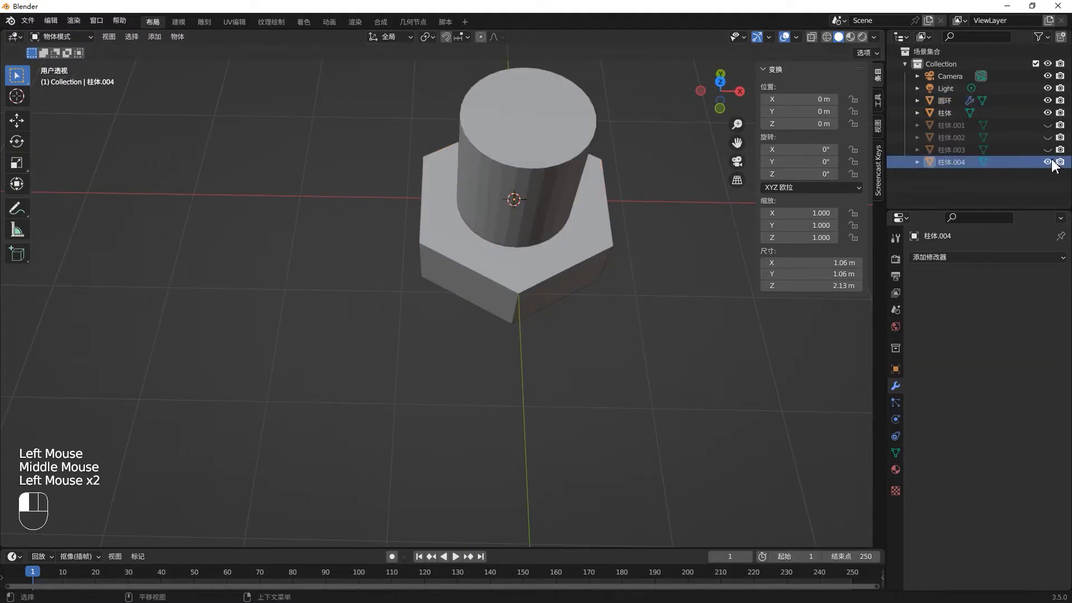
{"action": "left_click", "coordinate": [538, 193]}
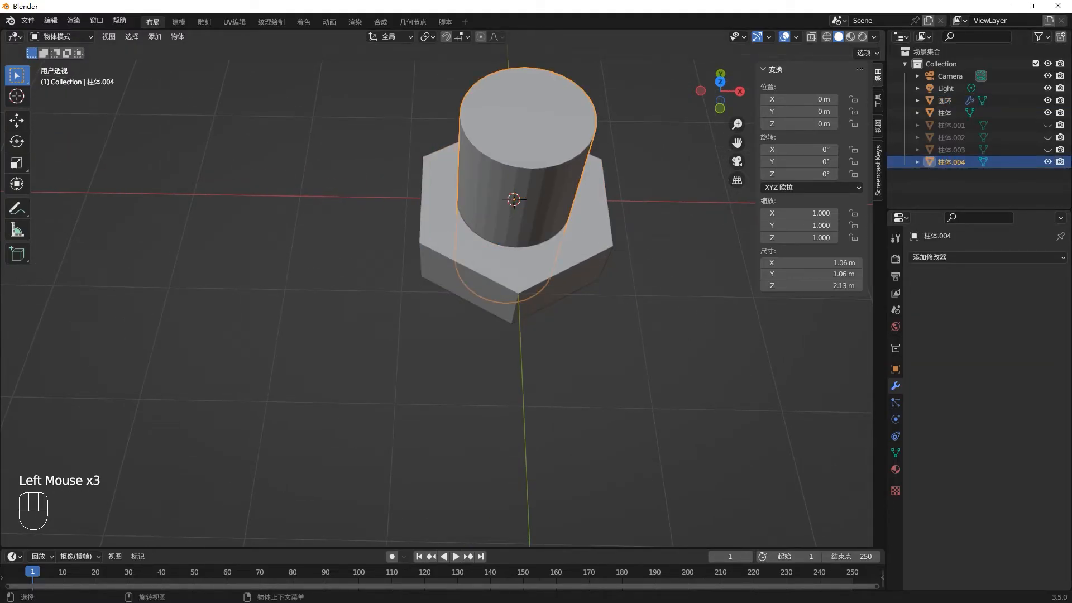
{"action": "key", "text": "s"}
{"action": "left_click", "coordinate": [661, 296]}
{"action": "key", "text": "KP_7"}
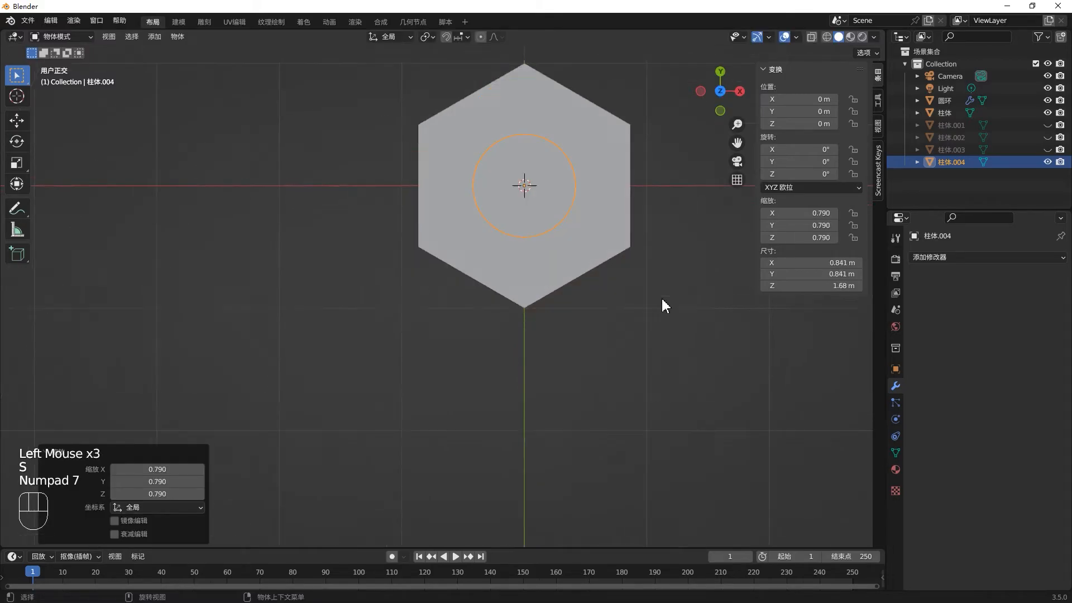
{"action": "key", "text": "s"}
{"action": "left_click", "coordinate": [654, 290]}
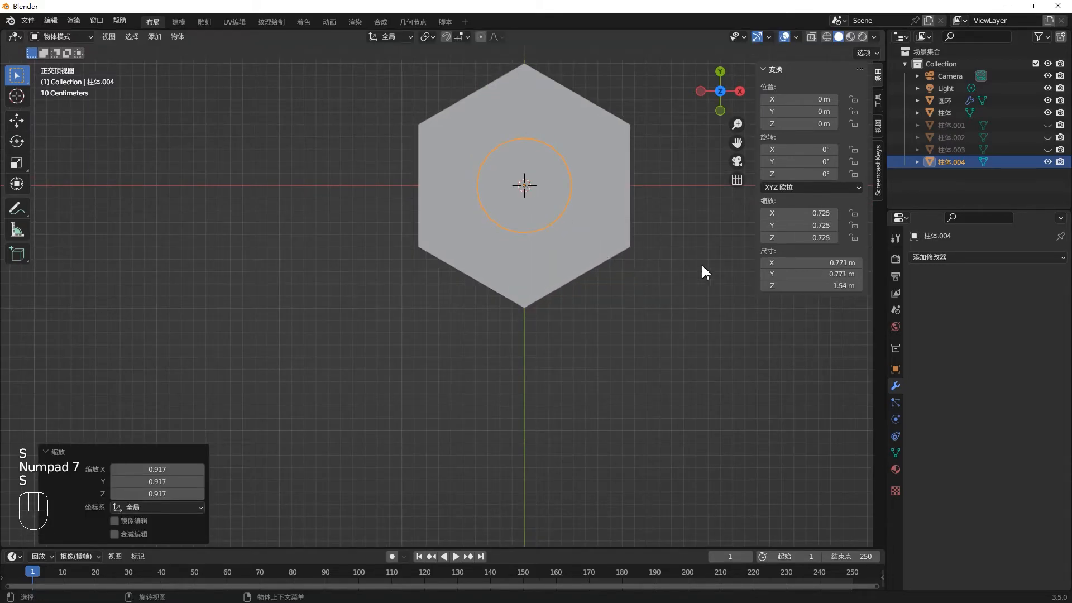
- Hide the cutting cylinder again and check the smaller hole in the hexagon
{"action": "left_click", "coordinate": [1047, 162]}
{"action": "middle_click_drag", "start_coordinate": [456, 316], "coordinate": [605, 223]}
{"action": "scroll", "coordinate": [544, 218], "scroll_direction": "up", "scroll_amount": 2}
{"action": "scroll", "coordinate": [544, 218], "scroll_direction": "up", "scroll_amount": 2}
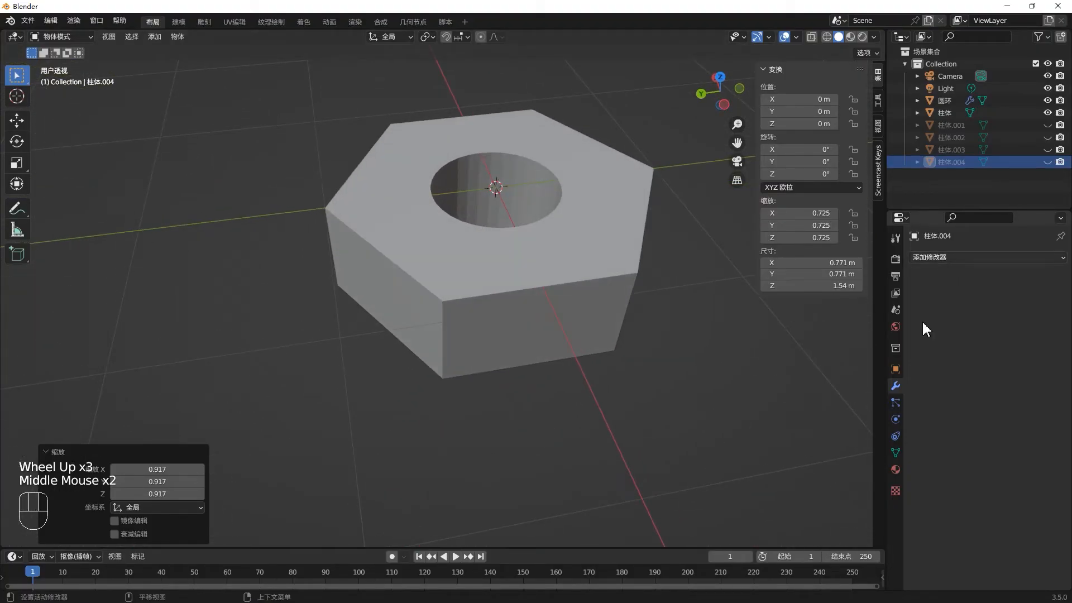
- Add a Bevel modifier to the hexagonal nut with an amount of 0.02 m and 3 segments
{"action": "left_click", "coordinate": [544, 289]}
{"action": "left_click", "coordinate": [983, 259]}
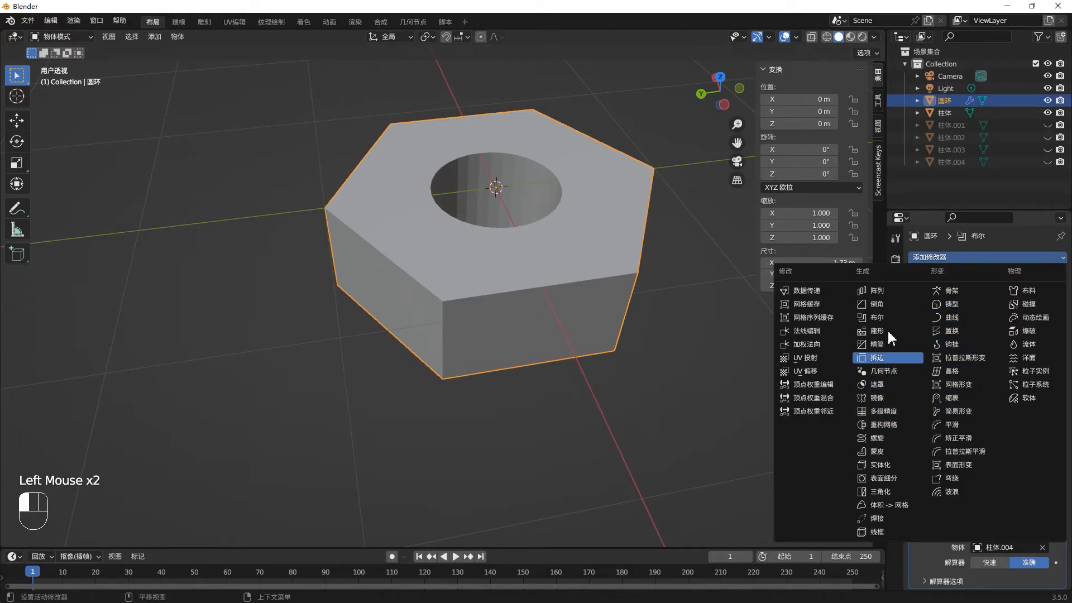
{"action": "left_click", "coordinate": [883, 304]}
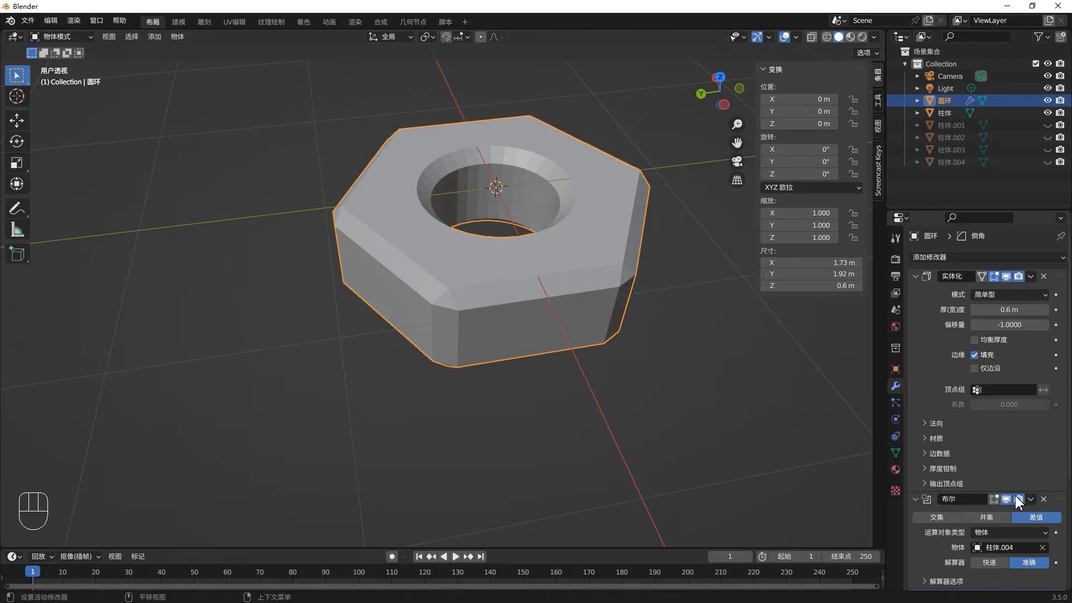
{"action": "scroll", "coordinate": [940, 505], "scroll_direction": "down", "scroll_amount": 4}
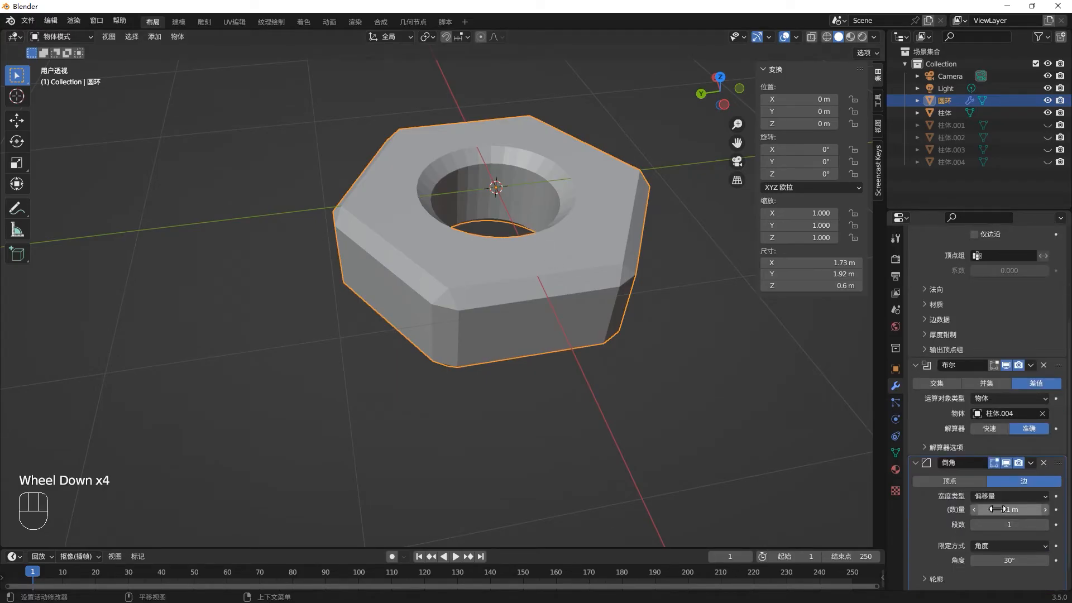
{"action": "left_click", "coordinate": [1008, 508]}
{"action": "left_click_drag", "start_coordinate": [1008, 509], "coordinate": [991, 509]}
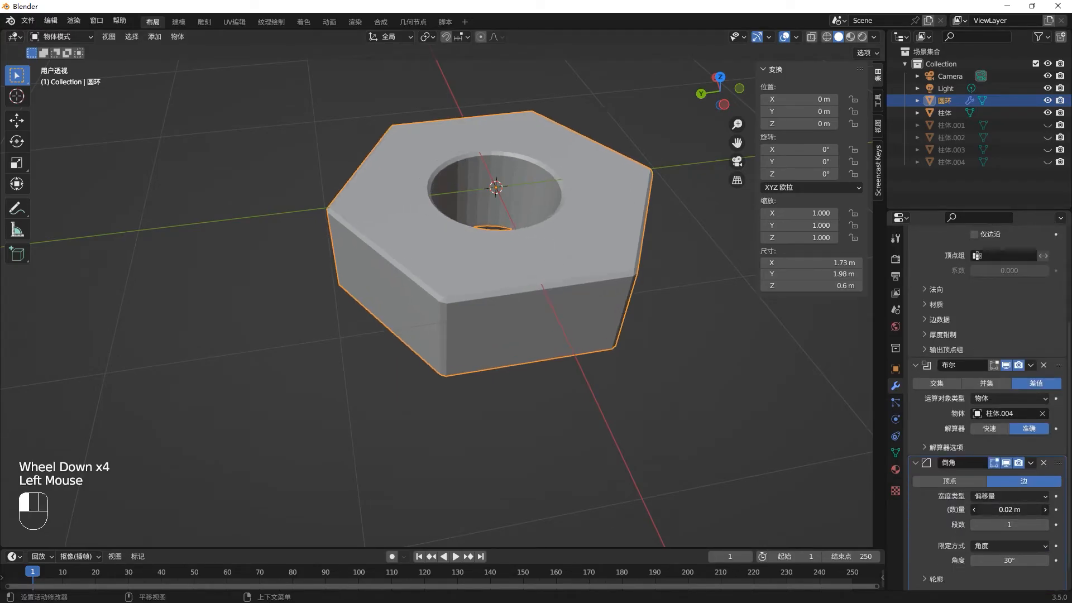
{"action": "left_click", "coordinate": [1046, 526]}
{"action": "left_click", "coordinate": [1046, 525]}
{"action": "middle_click_drag", "start_coordinate": [648, 319], "coordinate": [574, 304]}
{"action": "scroll", "coordinate": [519, 291], "scroll_direction": "down", "scroll_amount": 2}
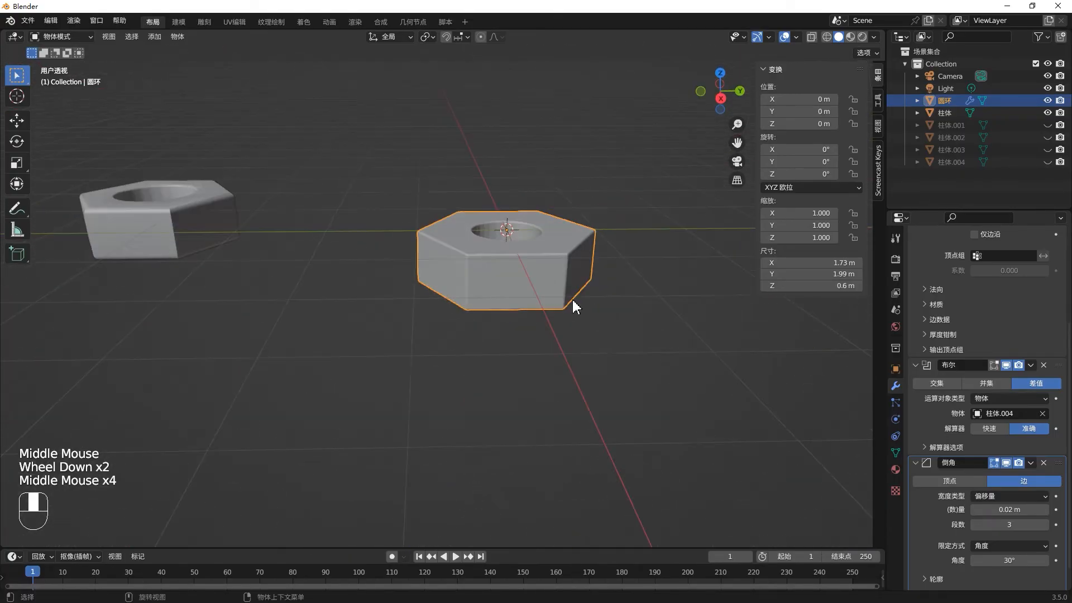
- Increase the nut's Bevel amount to 0.06 m and its segments to 5
{"action": "left_click", "coordinate": [1047, 510]}
{"action": "left_click", "coordinate": [1046, 510]}
{"action": "left_click", "coordinate": [1046, 510]}
{"action": "left_click", "coordinate": [1046, 509]}
{"action": "left_click", "coordinate": [1046, 525]}
{"action": "left_click", "coordinate": [1046, 525]}
{"action": "middle_click_drag", "start_coordinate": [575, 310], "coordinate": [531, 340]}
- Reduce the nut's Solidify thickness to 0.47 m and inspect the thinner shape
{"action": "left_click", "coordinate": [1002, 307]}
{"action": "scroll", "coordinate": [1002, 306], "scroll_direction": "up", "scroll_amount": 4}
{"action": "left_click", "coordinate": [974, 309]}
{"action": "mouse_move", "coordinate": [1005, 310]}
{"action": "left_mouse_down"}
{"action": "mouse_move", "coordinate": [1058, 309]}
{"action": "mouse_move", "coordinate": [1004, 321]}
{"action": "left_mouse_up"}
{"action": "middle_click_drag", "start_coordinate": [693, 344], "coordinate": [712, 322]}
{"action": "scroll", "coordinate": [713, 321], "scroll_direction": "up", "scroll_amount": 1}
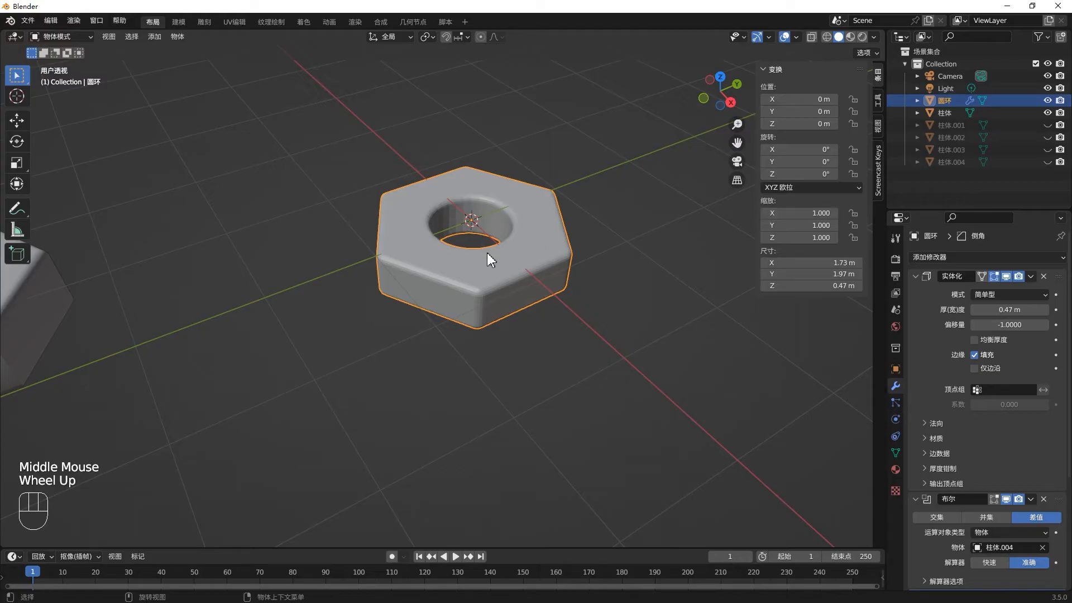
{"action": "scroll", "coordinate": [487, 251], "scroll_direction": "up", "scroll_amount": 2}
{"action": "middle_click_drag", "start_coordinate": [477, 262], "coordinate": [452, 262]}
- Turn off the viewport display of the nut's Bevel, Boolean and Solidify modifiers, from the last to the first
{"action": "scroll", "coordinate": [406, 270], "scroll_direction": "down", "scroll_amount": 2}
{"action": "scroll", "coordinate": [992, 434], "scroll_direction": "down", "scroll_amount": 3}
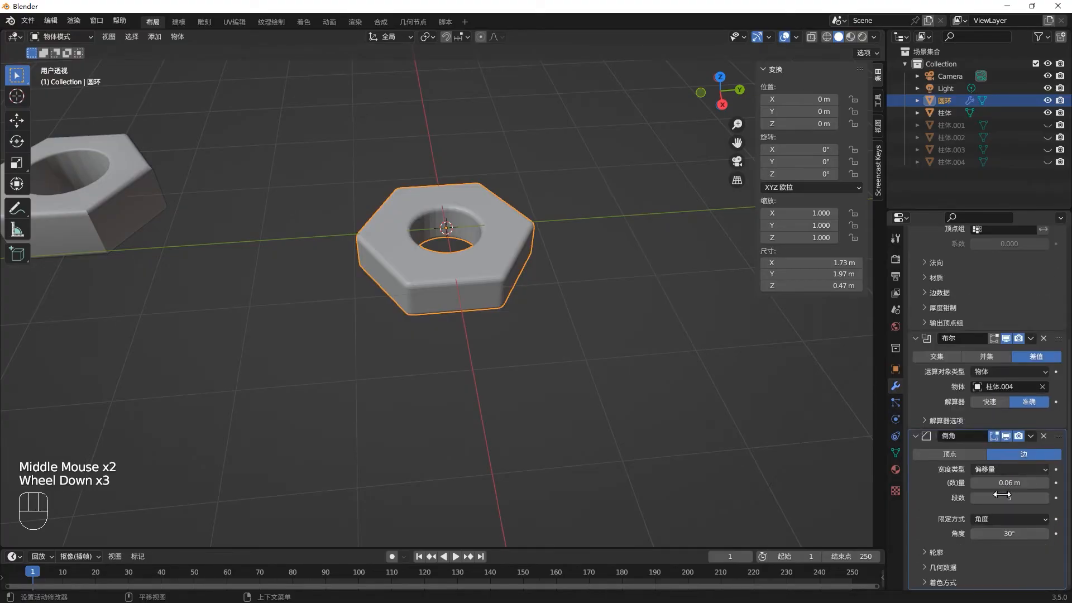
{"action": "left_click", "coordinate": [1006, 435]}
{"action": "scroll", "coordinate": [1008, 424], "scroll_direction": "up", "scroll_amount": 2}
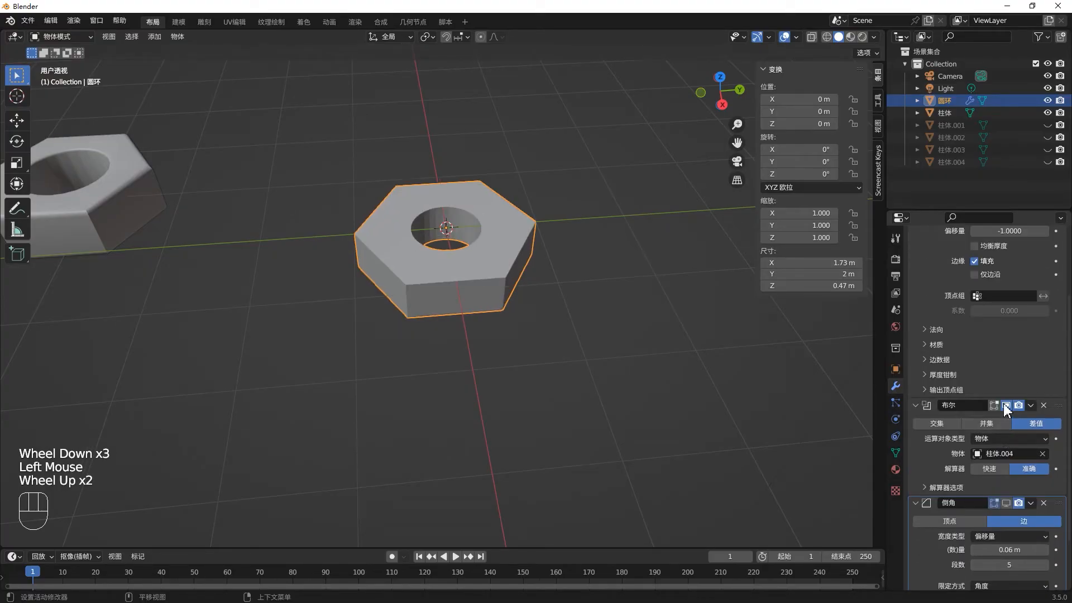
{"action": "left_click", "coordinate": [1004, 405]}
{"action": "scroll", "coordinate": [1003, 371], "scroll_direction": "up", "scroll_amount": 2}
{"action": "left_click", "coordinate": [1006, 277]}
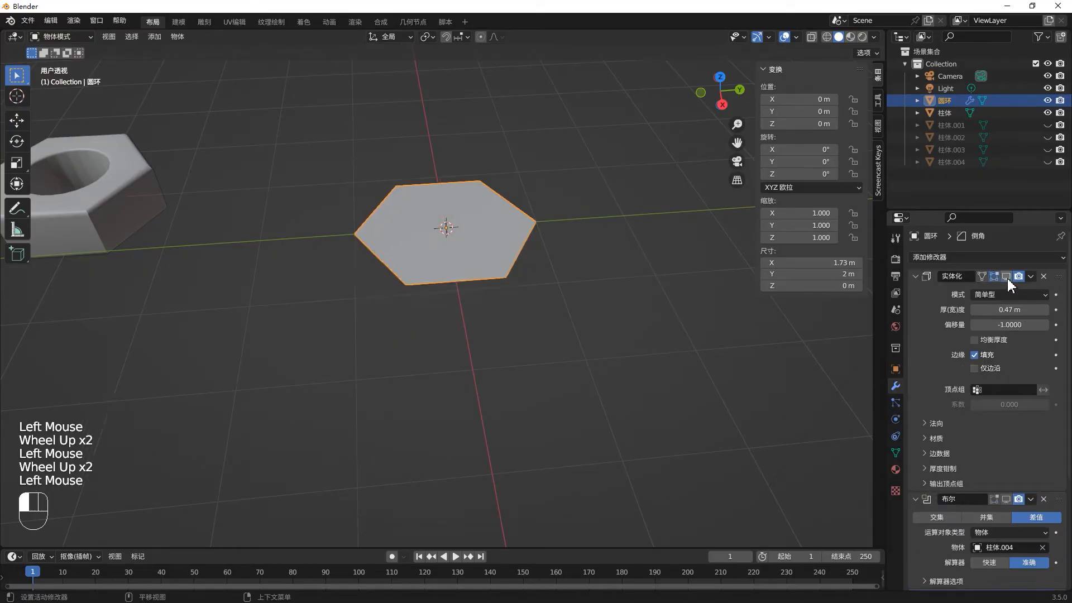
- Collapse the settings of the Solidify, Boolean and Bevel modifiers in the nut's stack
{"action": "left_click", "coordinate": [915, 276]}
{"action": "left_click", "coordinate": [914, 292]}
{"action": "left_click", "coordinate": [914, 308]}
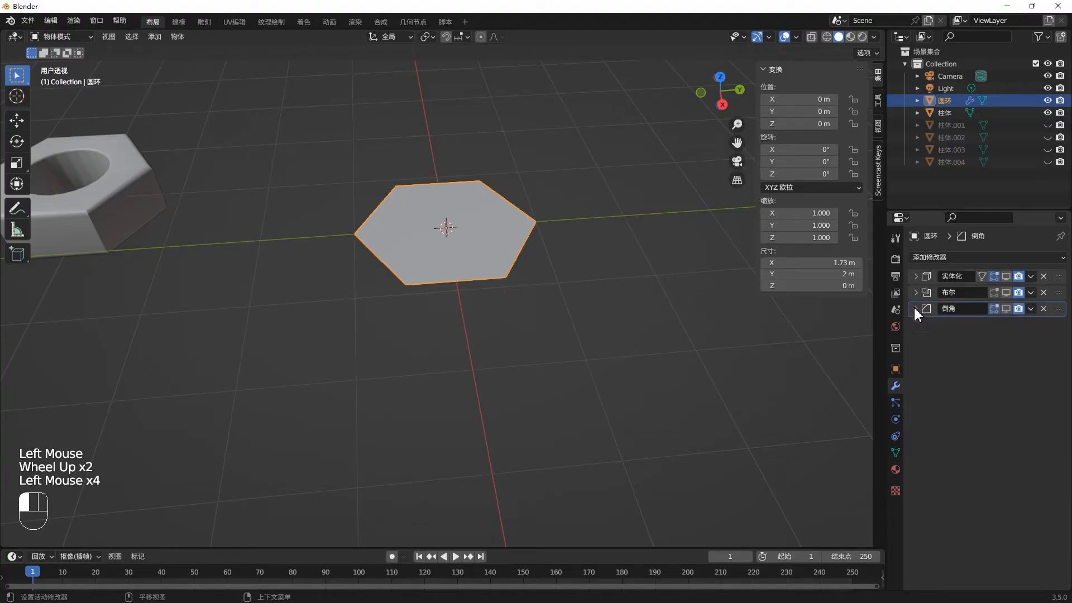
- Expand the modifiers' settings, including all Solidify subsections at once, and collapse the whole stack again
{"action": "left_click", "coordinate": [913, 308]}
{"action": "left_click", "coordinate": [915, 292]}
{"action": "left_click", "coordinate": [915, 277]}
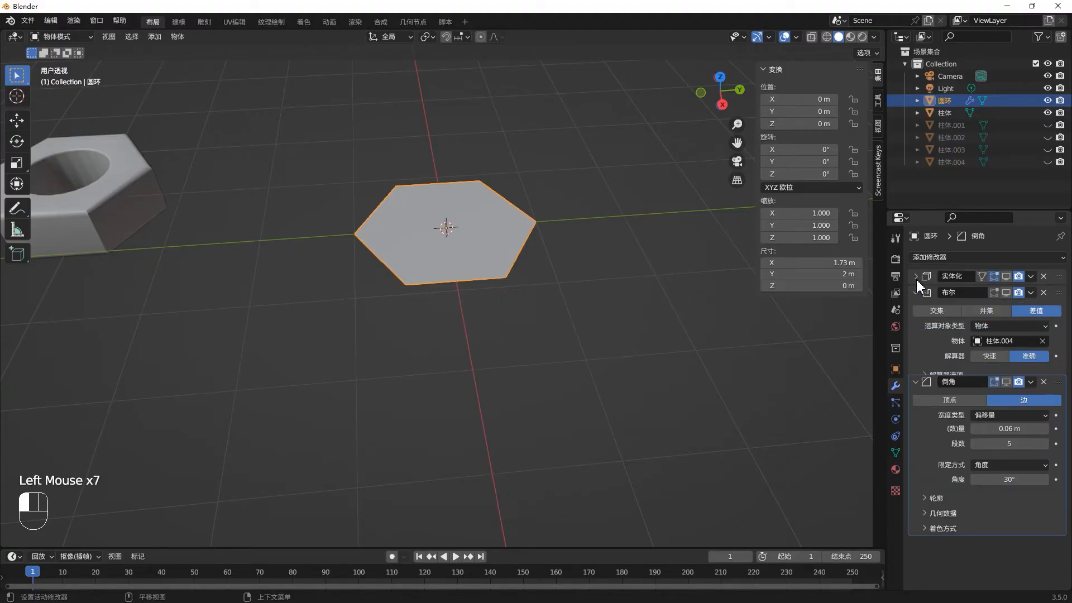
{"action": "left_click", "coordinate": [915, 277], "text": "ctrl"}
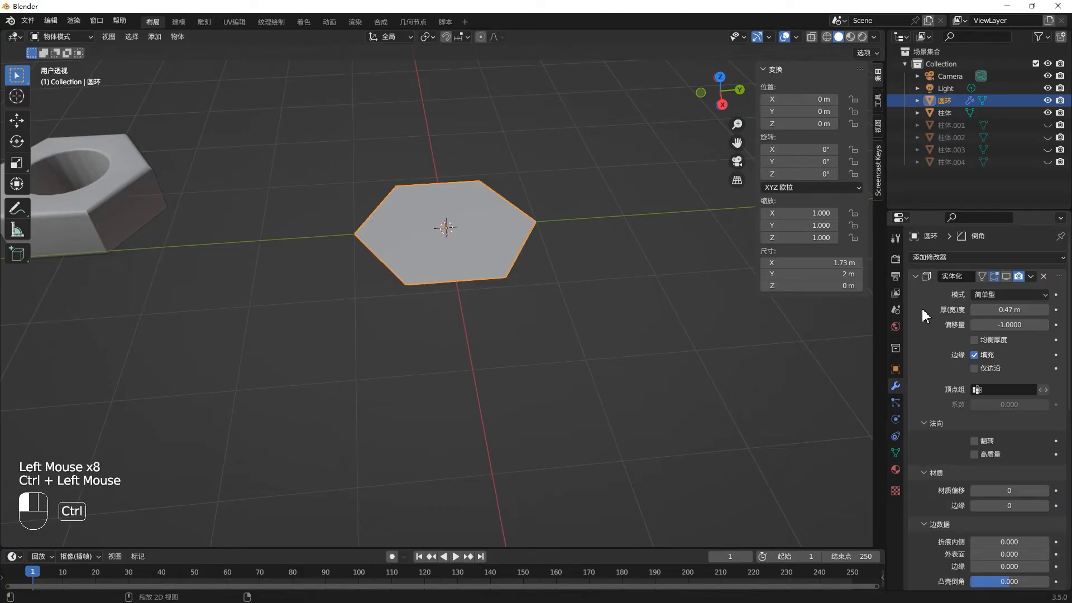
{"action": "left_click", "coordinate": [916, 276]}
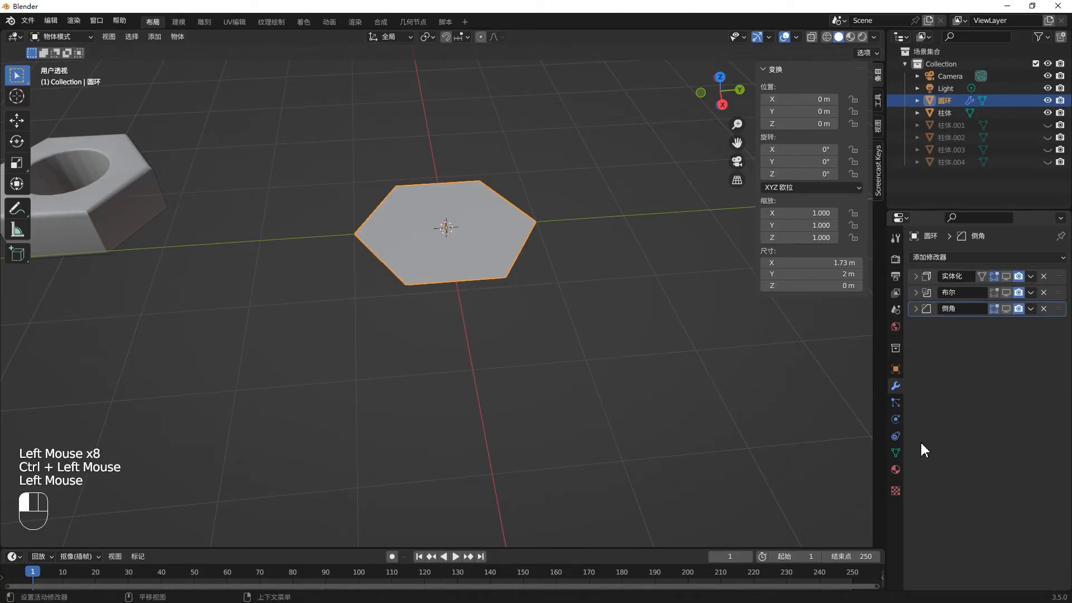
{"action": "left_click", "coordinate": [917, 276]}
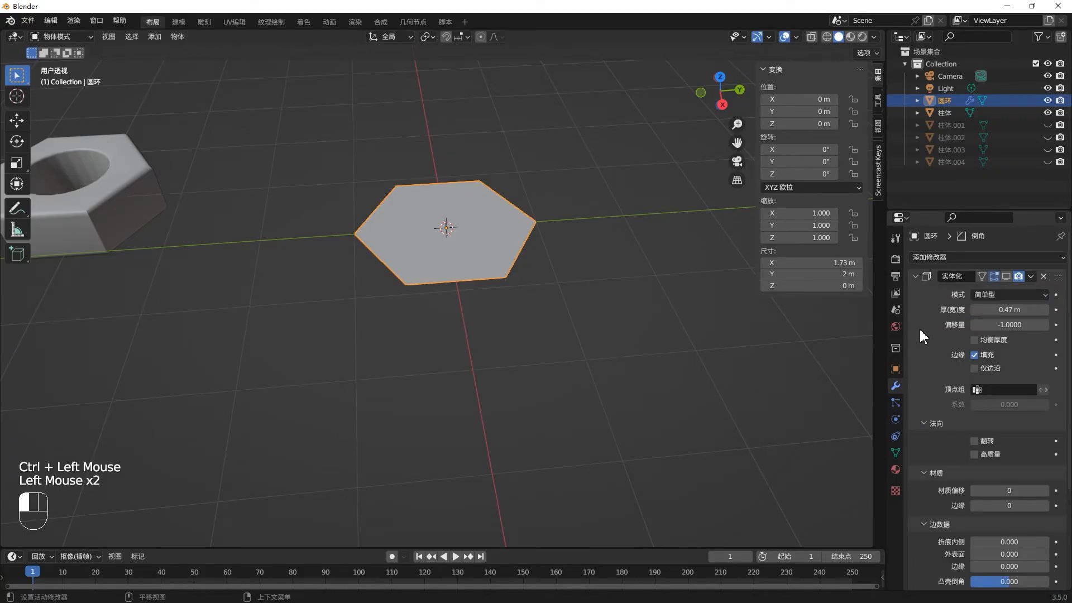
{"action": "left_click", "coordinate": [916, 276]}
- Turn the viewport display of the Solidify, Boolean and Bevel modifiers back on, in stack order, and inspect the nut
{"action": "middle_click_drag", "start_coordinate": [511, 245], "coordinate": [973, 327]}
{"action": "left_click", "coordinate": [1005, 276]}
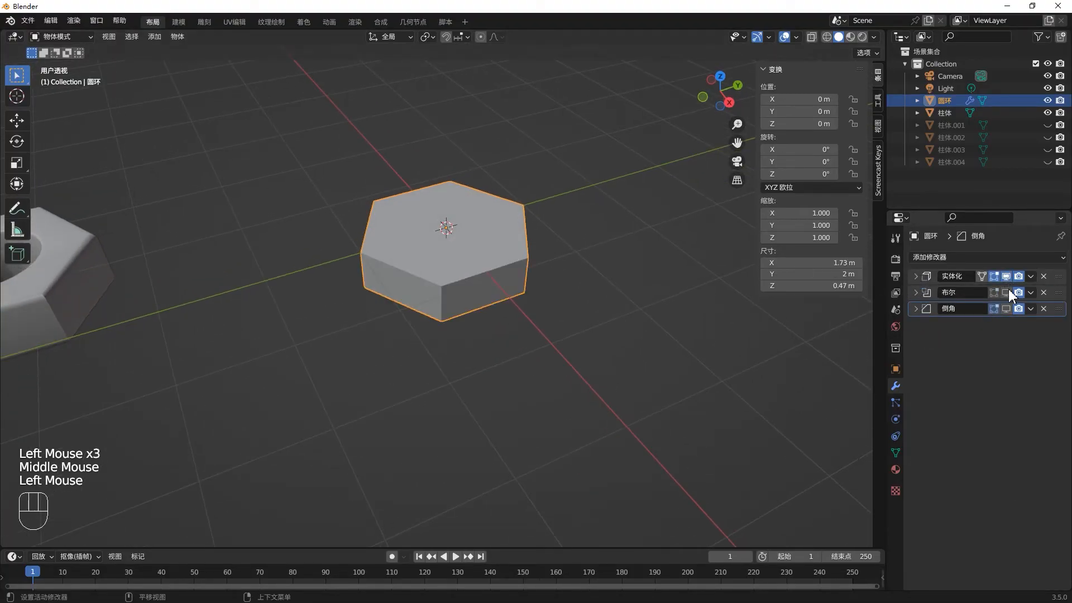
{"action": "left_click", "coordinate": [1006, 293]}
{"action": "left_click", "coordinate": [1006, 309]}
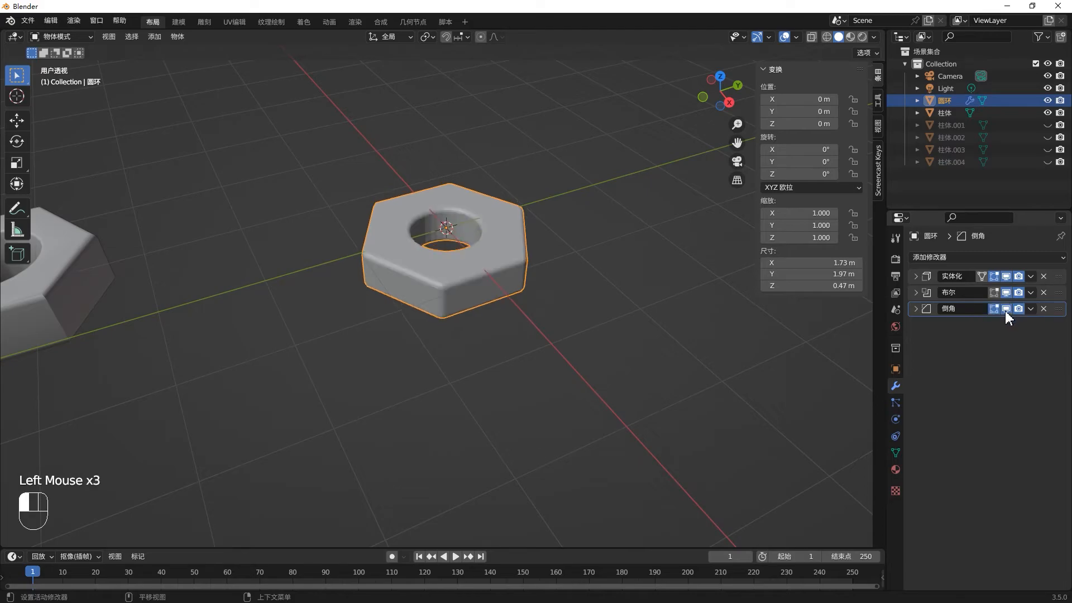
{"action": "scroll", "coordinate": [450, 276], "scroll_direction": "up", "scroll_amount": 4}
{"action": "middle_click_drag", "start_coordinate": [453, 276], "coordinate": [440, 302]}
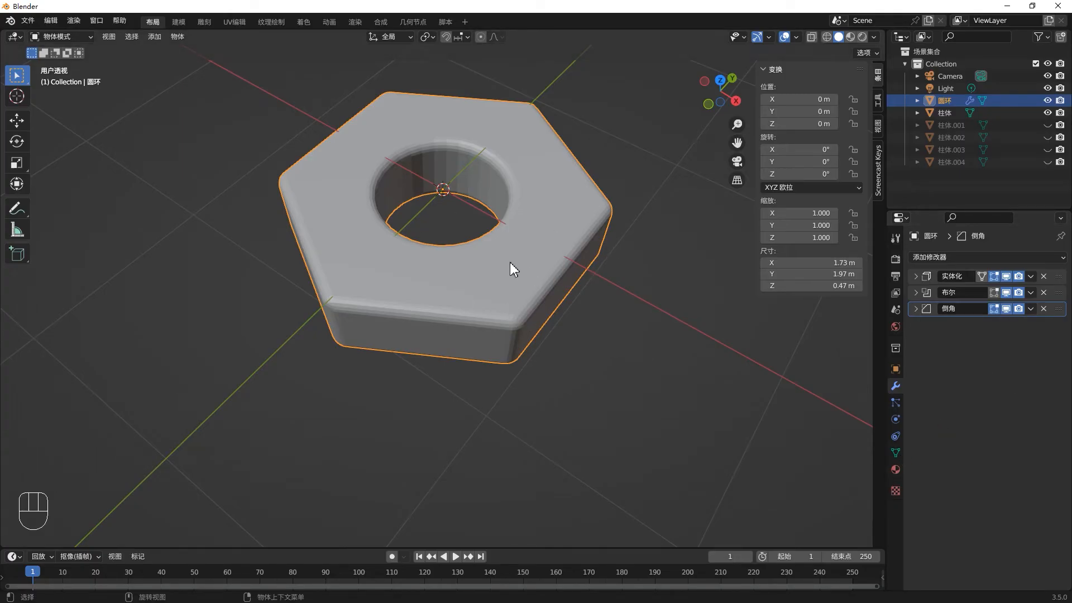
- Move the Bevel modifier above the Boolean to compare the hole's edge, and return it below the Boolean
{"action": "left_click", "coordinate": [1005, 293]}
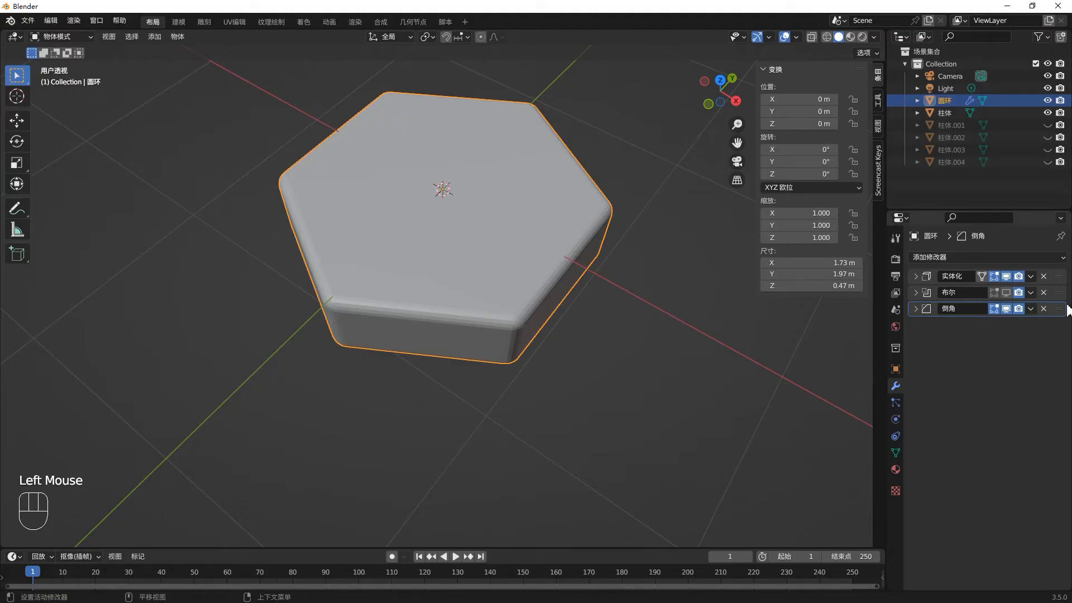
{"action": "mouse_move", "coordinate": [1063, 311]}
{"action": "left_mouse_down"}
{"action": "mouse_move", "coordinate": [1062, 280]}
{"action": "mouse_move", "coordinate": [1060, 291]}
{"action": "left_mouse_up"}
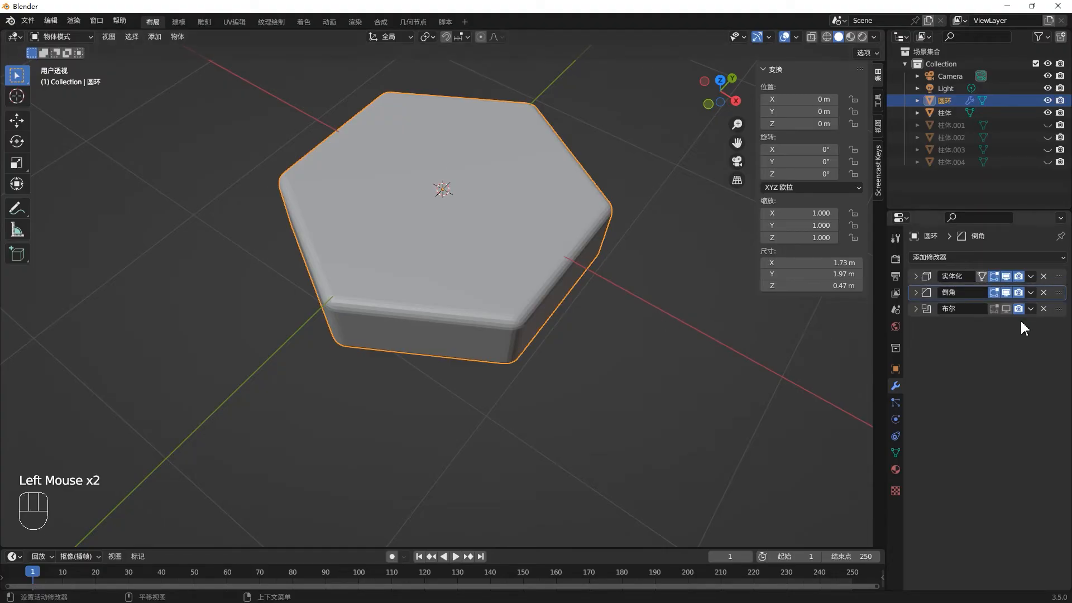
{"action": "left_click", "coordinate": [1008, 311]}
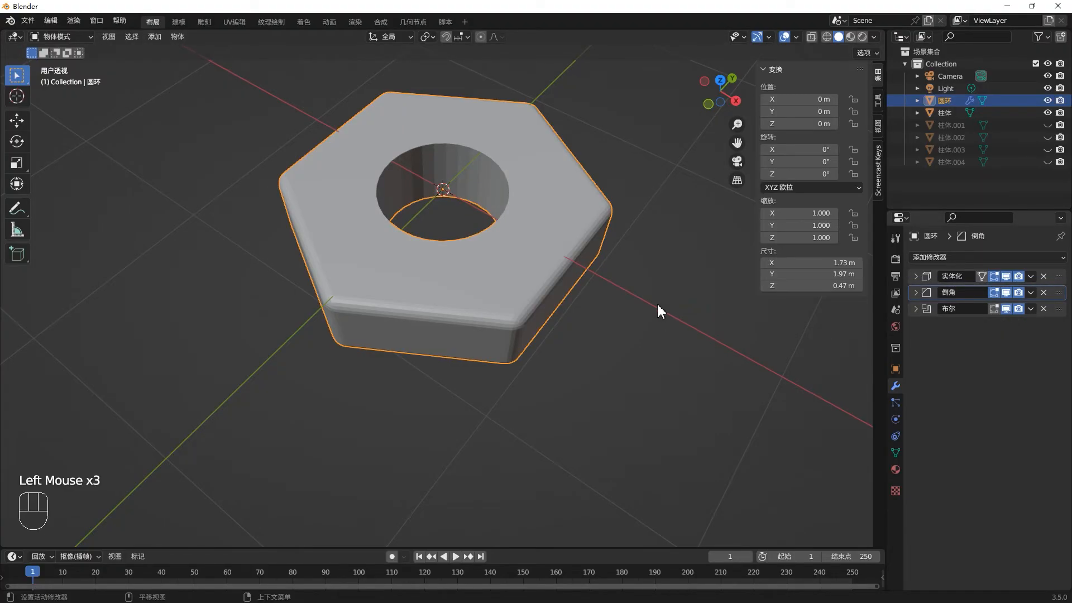
{"action": "middle_click_drag", "start_coordinate": [474, 242], "coordinate": [456, 219]}
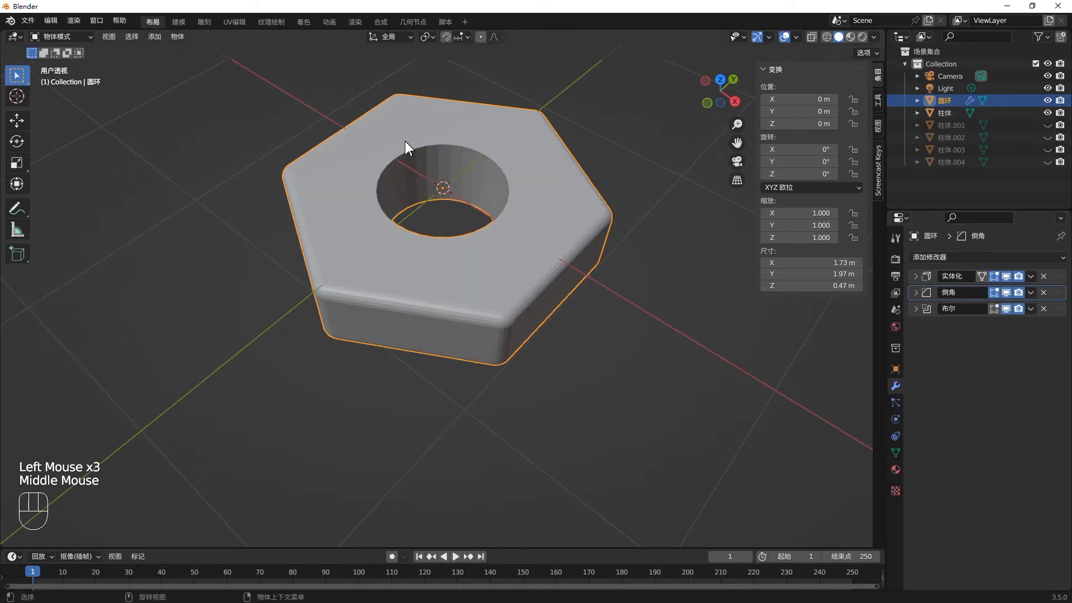
{"action": "left_click_drag", "start_coordinate": [1062, 293], "coordinate": [1057, 346]}
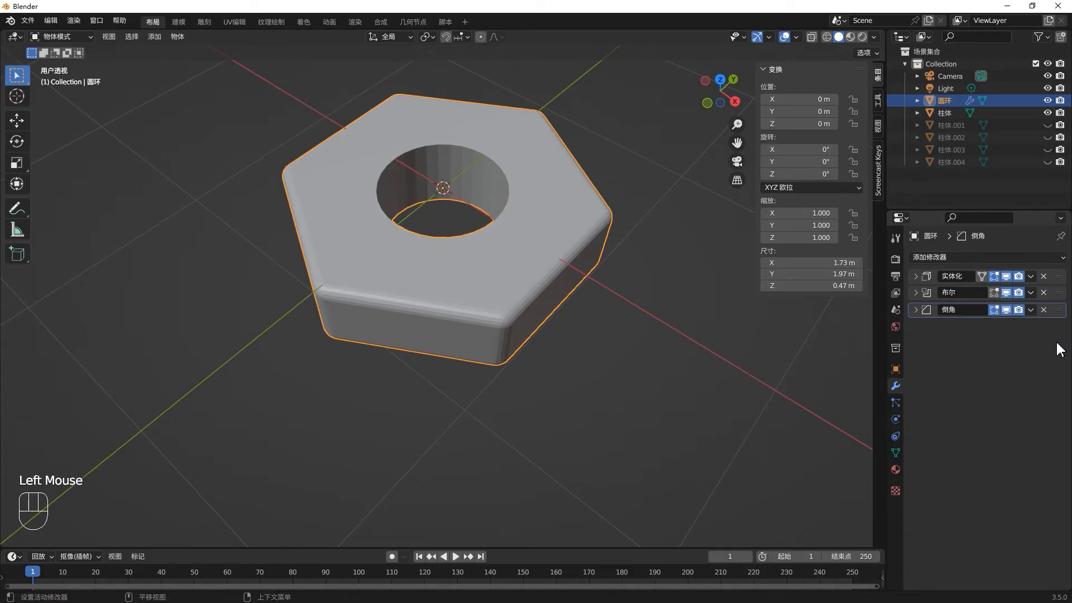
{"action": "middle_click_drag", "start_coordinate": [477, 279], "coordinate": [541, 285]}
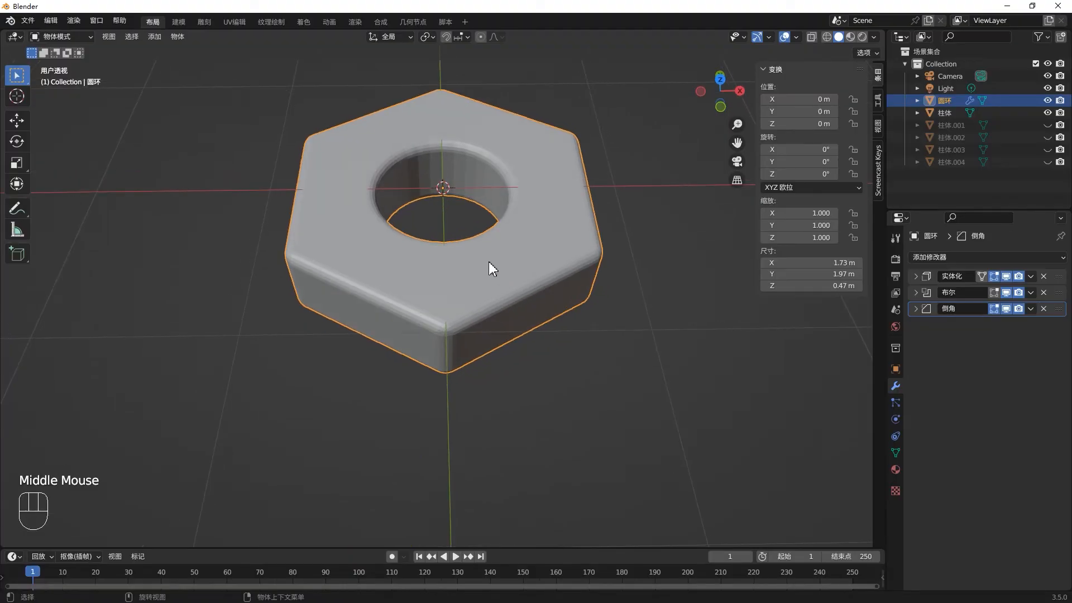
- Apply smooth shading to the nut and inspect its top face and hole from several angles
{"action": "scroll", "coordinate": [488, 260], "scroll_direction": "up", "scroll_amount": 2}
{"action": "mouse_move", "coordinate": [485, 259]}
{"action": "middle_mouse_down"}
{"action": "mouse_move", "coordinate": [501, 240]}
{"action": "mouse_move", "coordinate": [503, 253]}
{"action": "middle_mouse_up"}
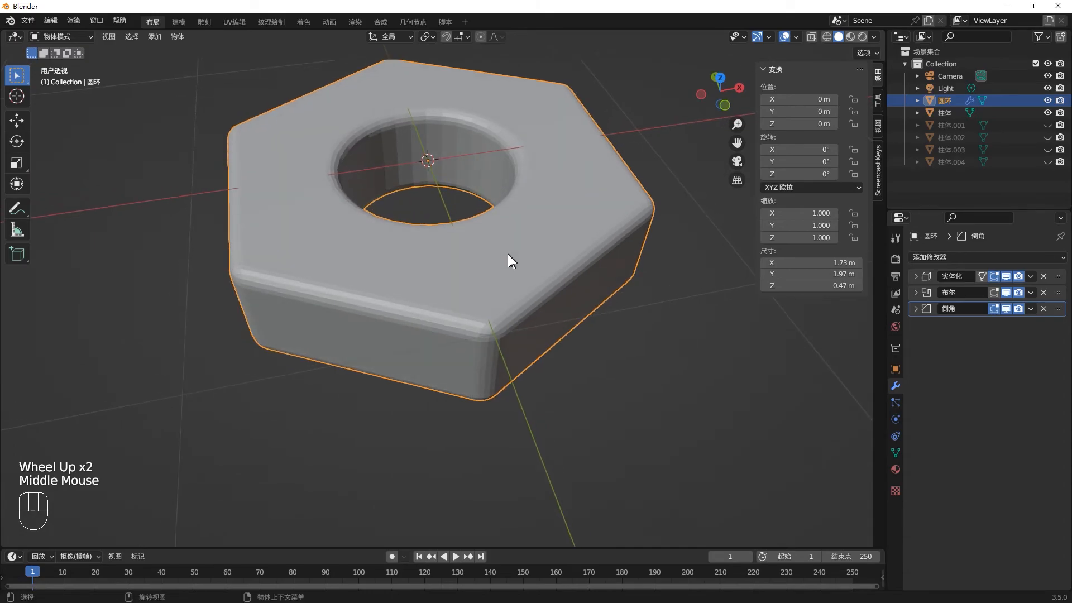
{"action": "right_click", "coordinate": [509, 255]}
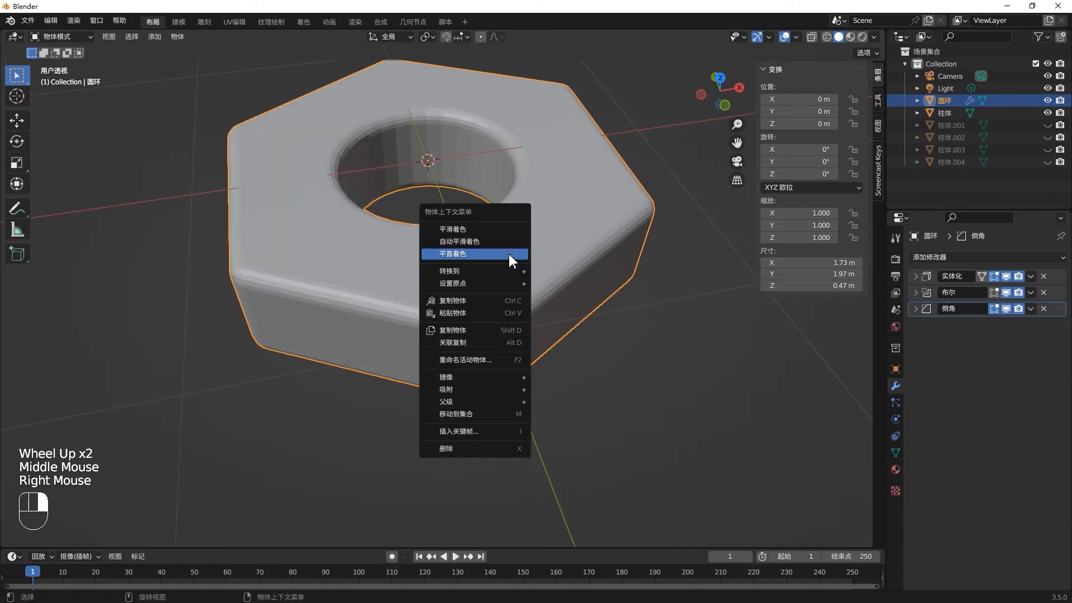
{"action": "left_click", "coordinate": [503, 233]}
{"action": "middle_click_drag", "start_coordinate": [521, 240], "coordinate": [584, 204]}
{"action": "scroll", "coordinate": [541, 271], "scroll_direction": "up", "scroll_amount": 1}
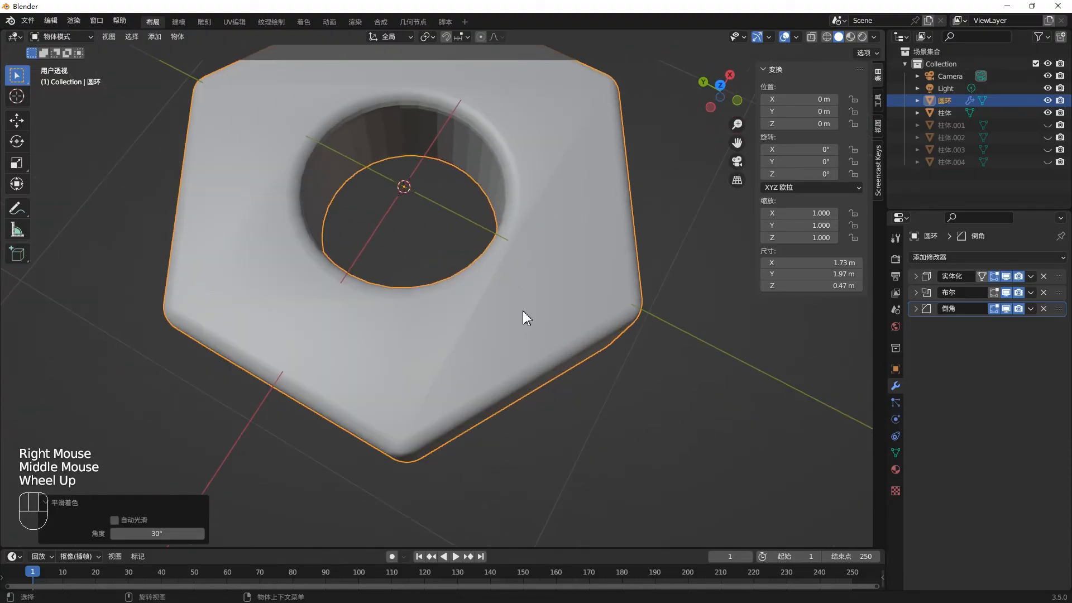
{"action": "mouse_move", "coordinate": [518, 255]}
{"action": "middle_mouse_down"}
{"action": "mouse_move", "coordinate": [521, 270]}
{"action": "mouse_move", "coordinate": [538, 211]}
{"action": "mouse_move", "coordinate": [536, 287]}
{"action": "mouse_move", "coordinate": [491, 307]}
{"action": "mouse_move", "coordinate": [495, 275]}
{"action": "mouse_move", "coordinate": [480, 311]}
{"action": "mouse_move", "coordinate": [510, 268]}
{"action": "middle_mouse_up"}
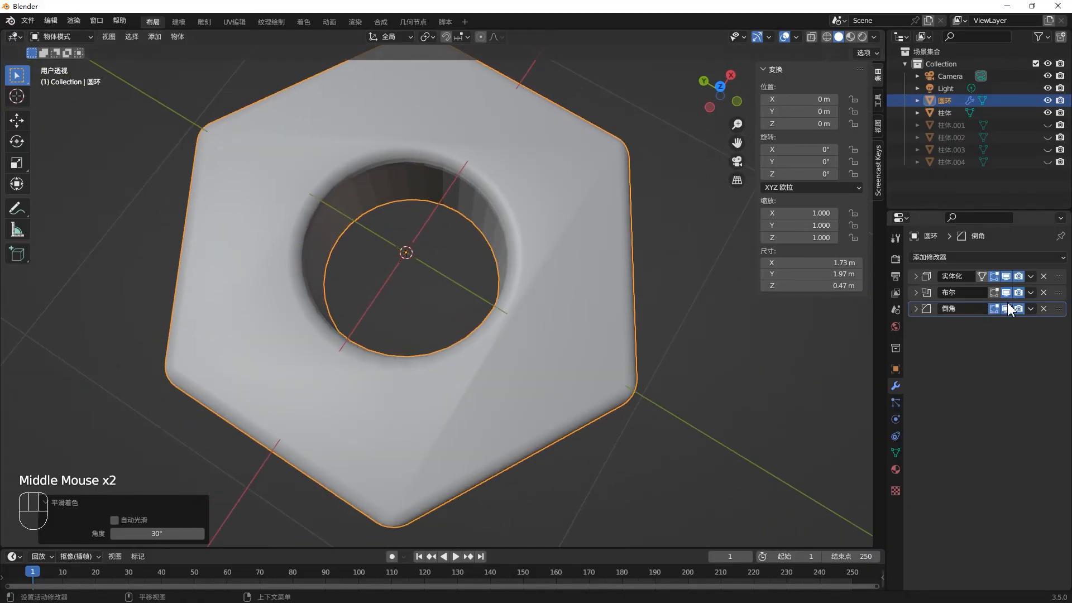
{"action": "middle_click_drag", "start_coordinate": [604, 349], "coordinate": [613, 309]}
{"action": "left_click", "coordinate": [613, 310]}
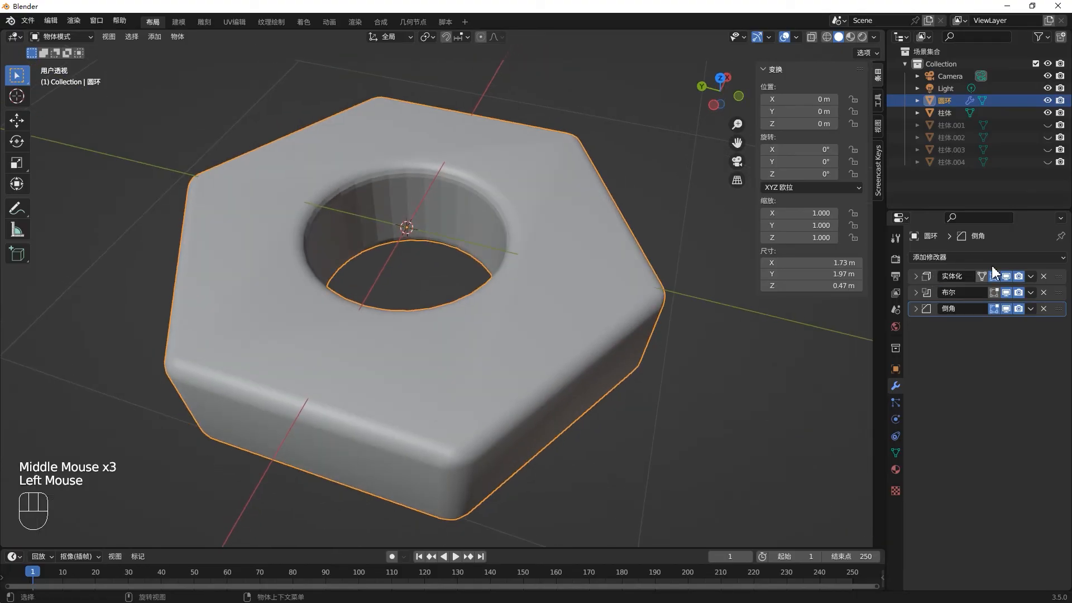
- Apply the nut's Solidify, Boolean and Bevel modifiers to its mesh in stack order
{"action": "left_click", "coordinate": [1030, 276]}
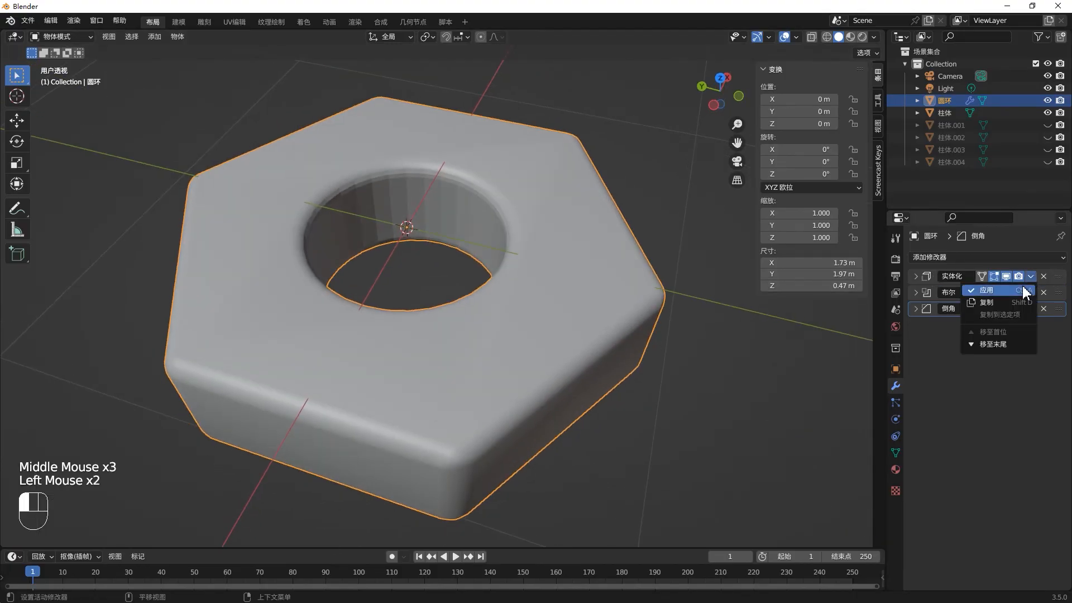
{"action": "left_click", "coordinate": [1026, 291]}
{"action": "left_click", "coordinate": [929, 271]}
{"action": "key", "text": "ctrl+a"}
{"action": "left_click", "coordinate": [929, 272]}
{"action": "key", "text": "ctrl+a"}
- Examine the nut's real mesh topology in Edit Mode and return to Object Mode
{"action": "left_click", "coordinate": [590, 315]}
{"action": "key", "text": "Tab"}
{"action": "middle_click_drag", "start_coordinate": [581, 318], "coordinate": [530, 305]}
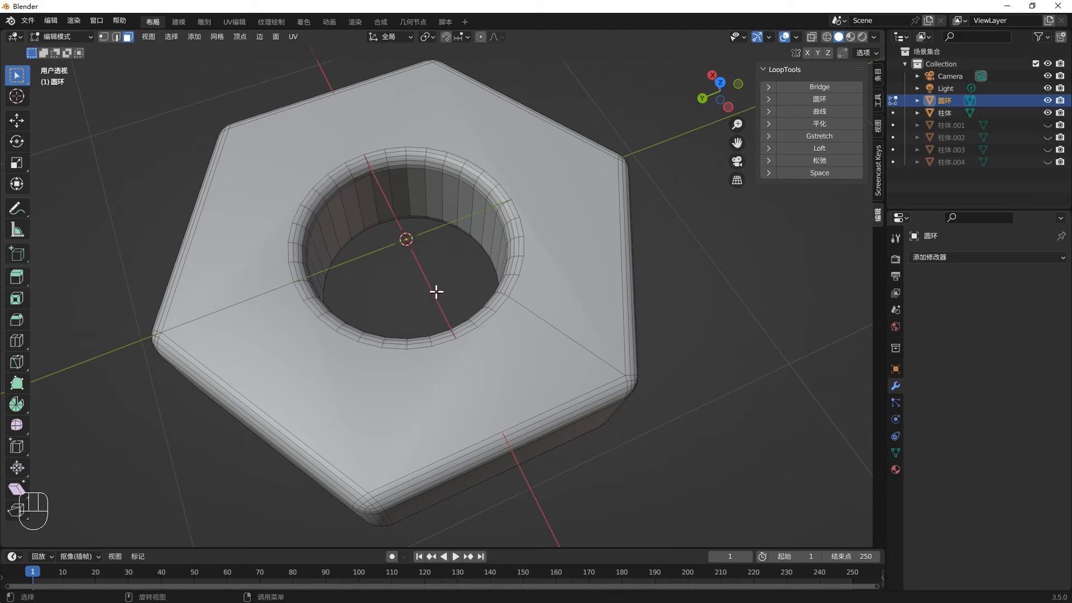
{"action": "middle_click_drag", "start_coordinate": [456, 344], "coordinate": [458, 306]}
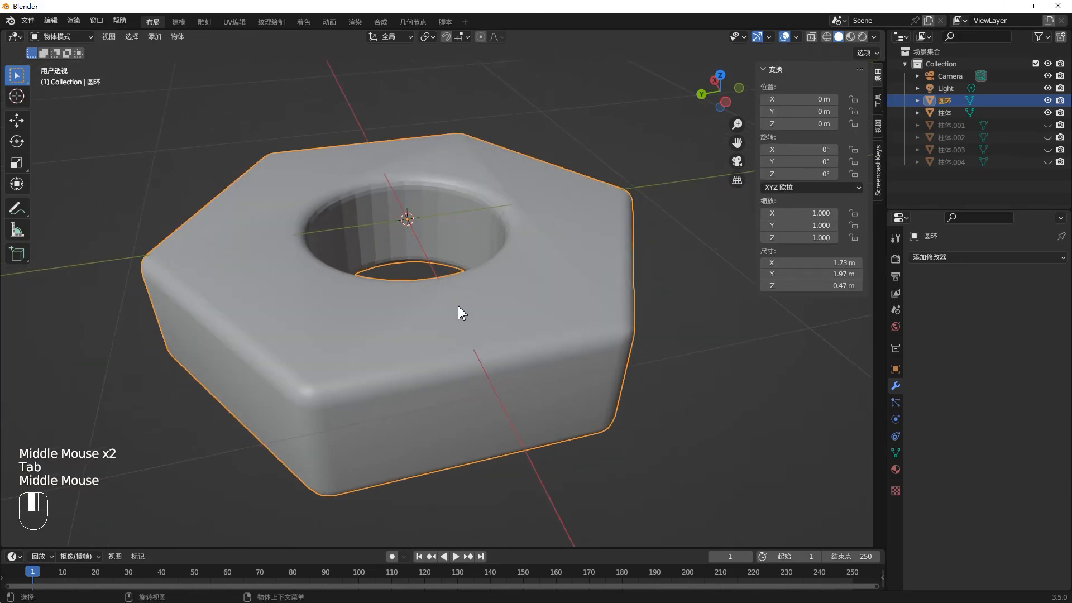
- Undo the applied modifiers until Solidify, Boolean and Bevel are all back in the nut's stack
{"action": "key", "text": "ctrl+z"}
{"action": "key", "text": "ctrl+z"}
{"action": "key", "text": "ctrl+z"}
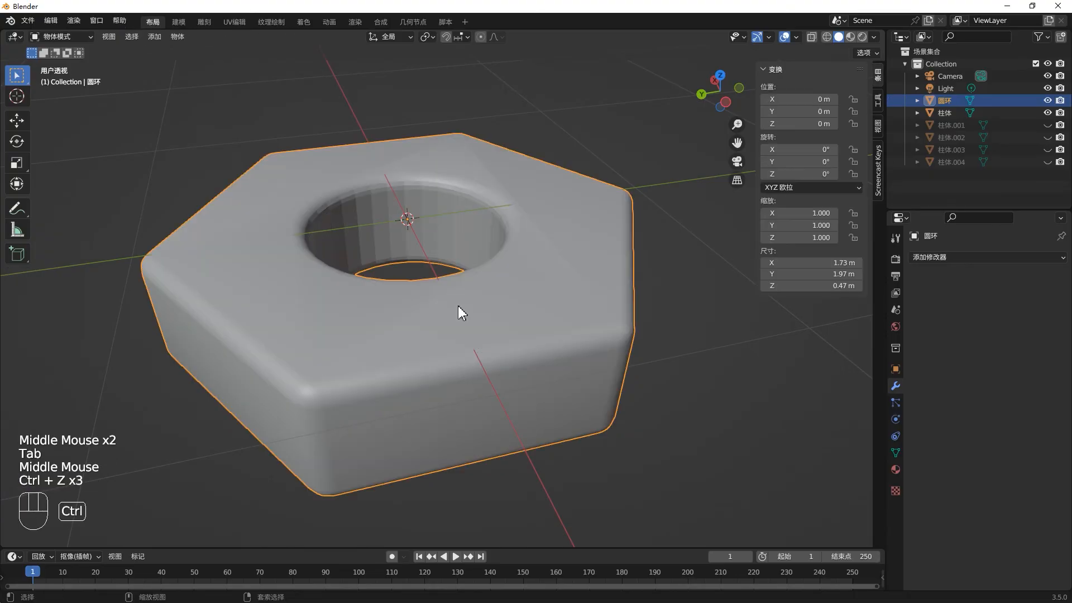
{"action": "key", "text": "ctrl+z"}
{"action": "key", "text": "ctrl+z"}
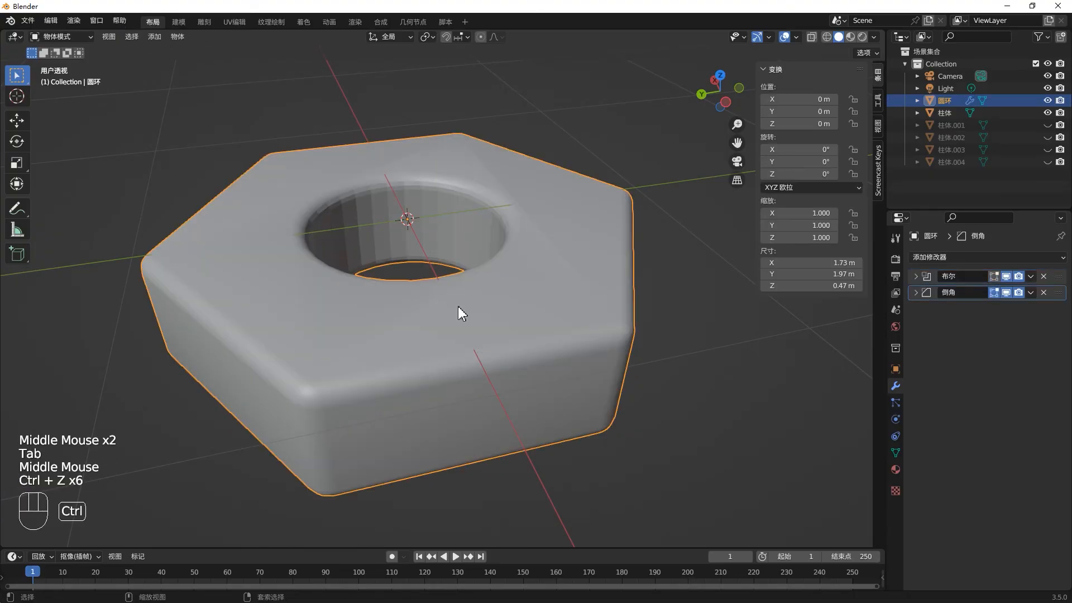
{"action": "key", "text": "ctrl+z"}
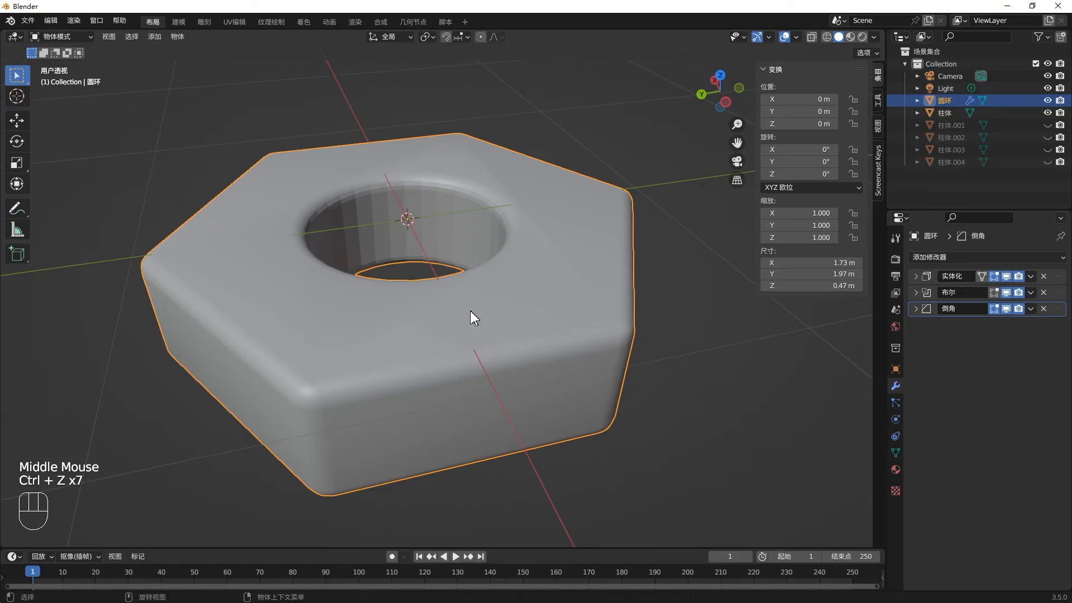
- Apply auto smooth shading to the nut and inspect its surfaces
{"action": "middle_click_drag", "start_coordinate": [554, 310], "coordinate": [549, 316]}
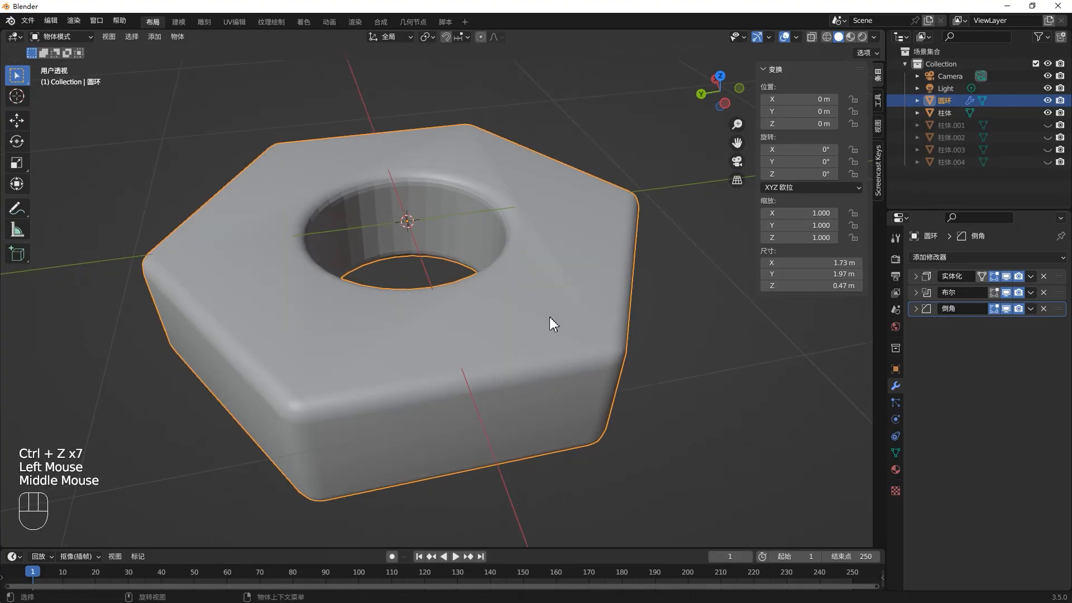
{"action": "right_click", "coordinate": [549, 317]}
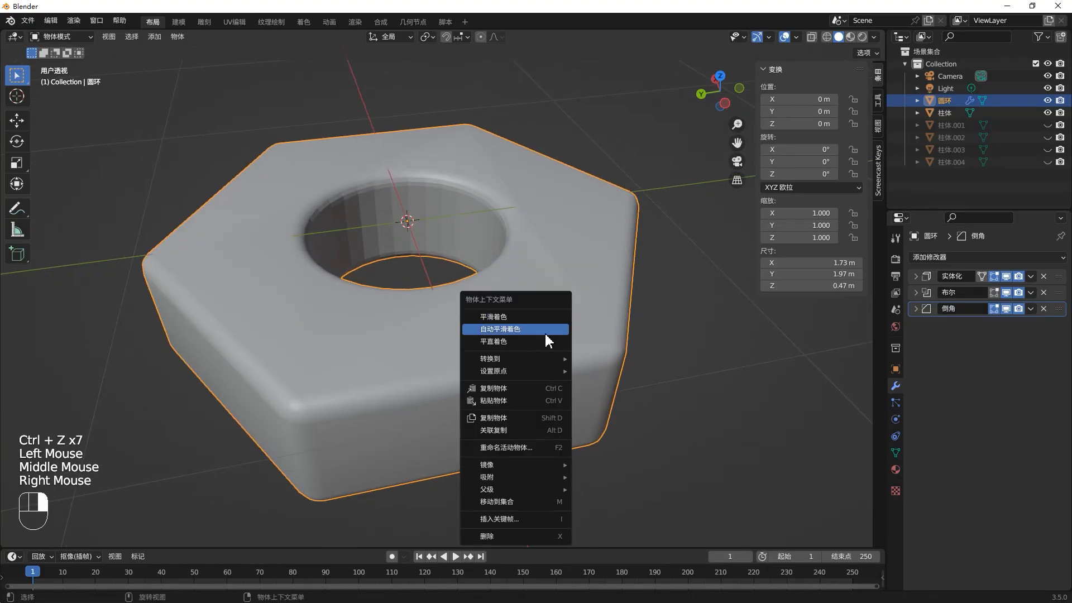
{"action": "left_click", "coordinate": [545, 341]}
{"action": "mouse_move", "coordinate": [528, 342]}
{"action": "middle_mouse_down"}
{"action": "mouse_move", "coordinate": [521, 348]}
{"action": "mouse_move", "coordinate": [557, 328]}
{"action": "mouse_move", "coordinate": [545, 335]}
{"action": "mouse_move", "coordinate": [567, 351]}
{"action": "middle_mouse_up"}
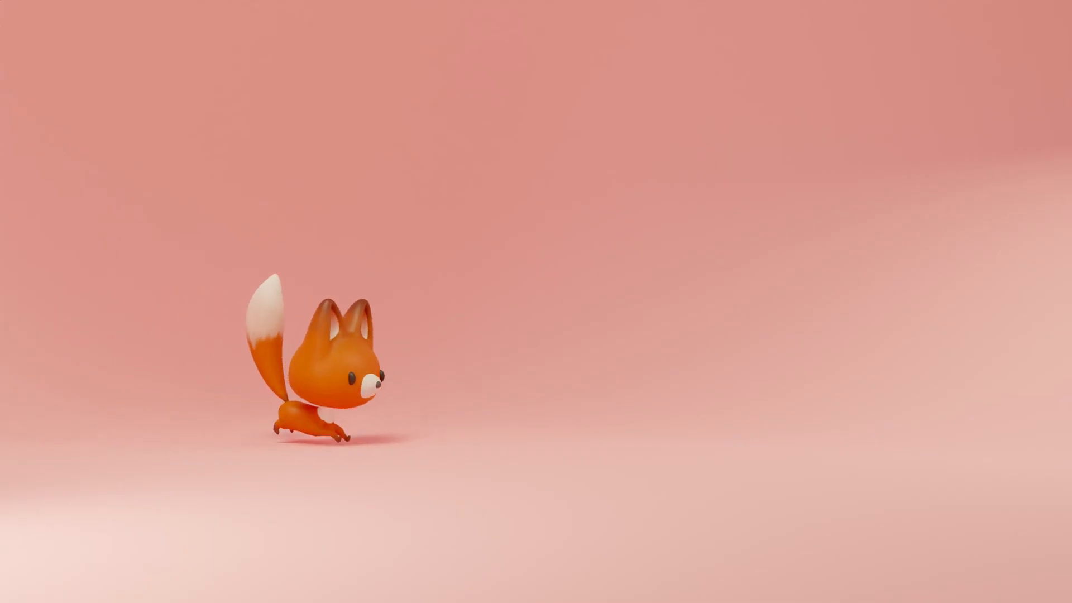